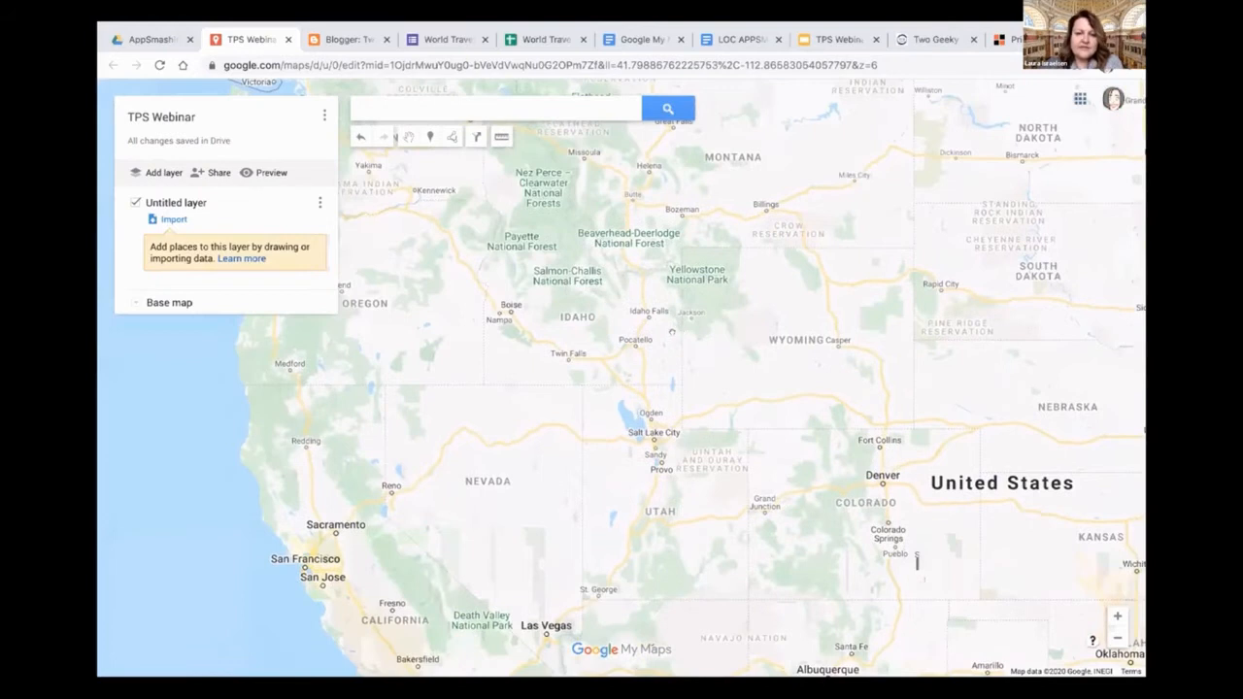
scroll(667, 354, up, 2)
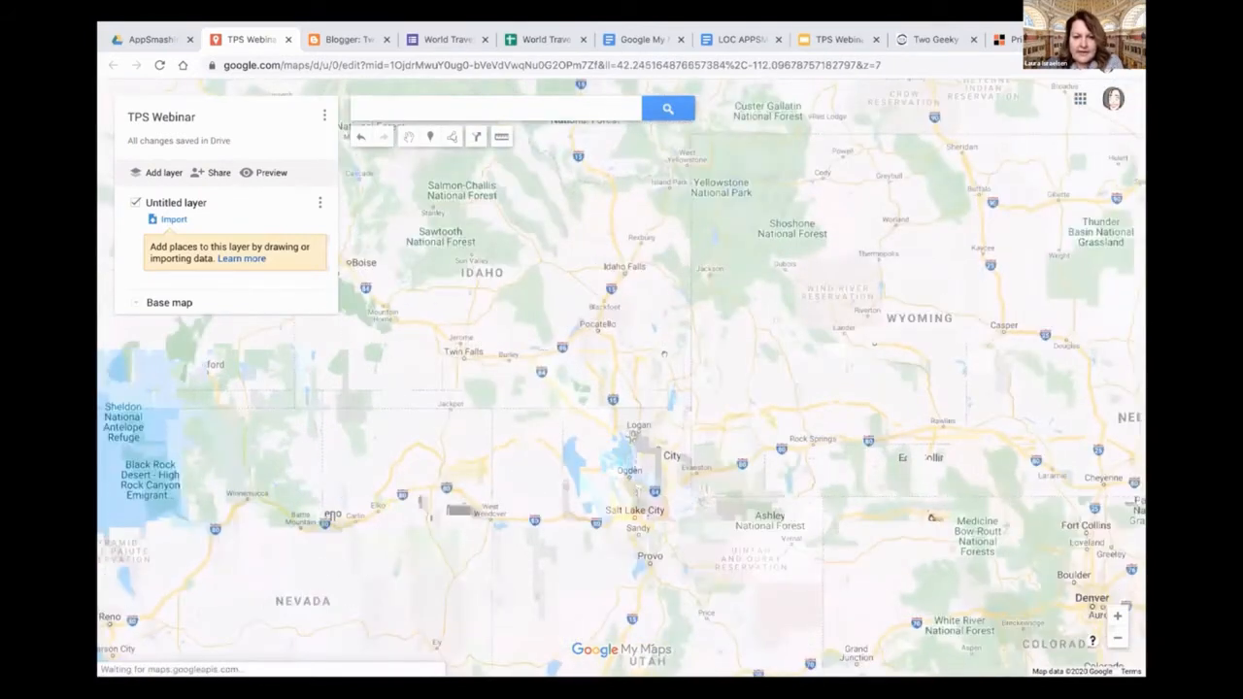
scroll(661, 355, down, 2)
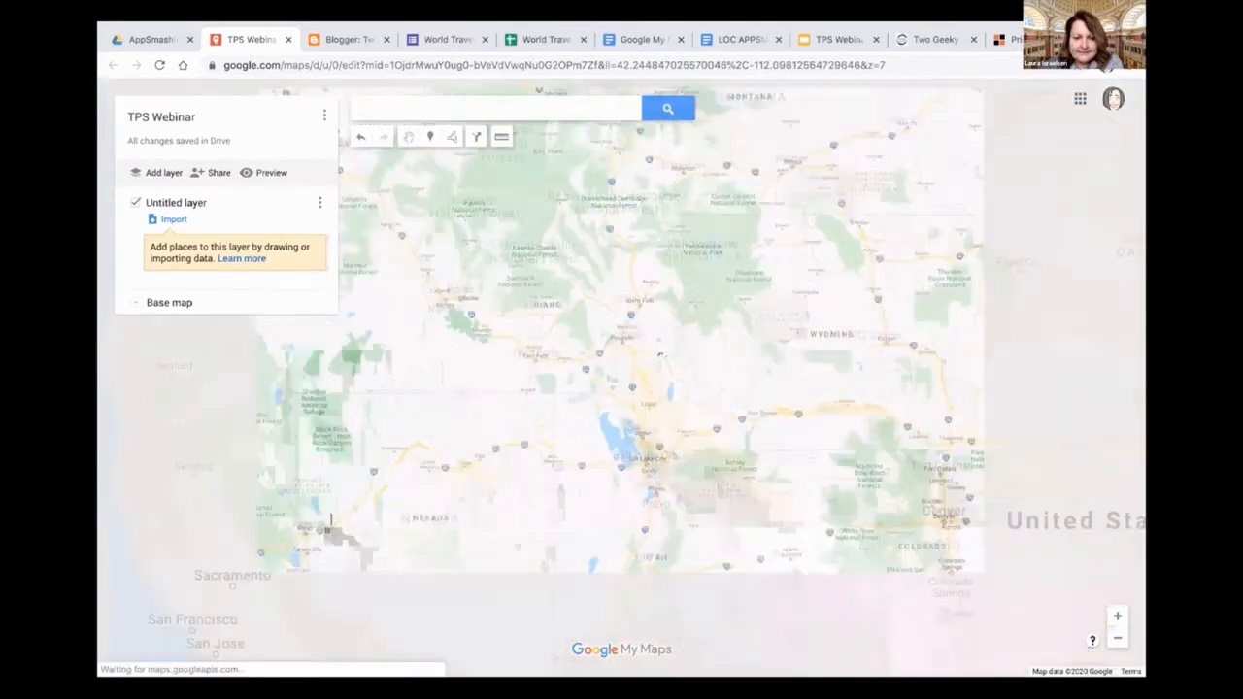
scroll(658, 353, up, 2)
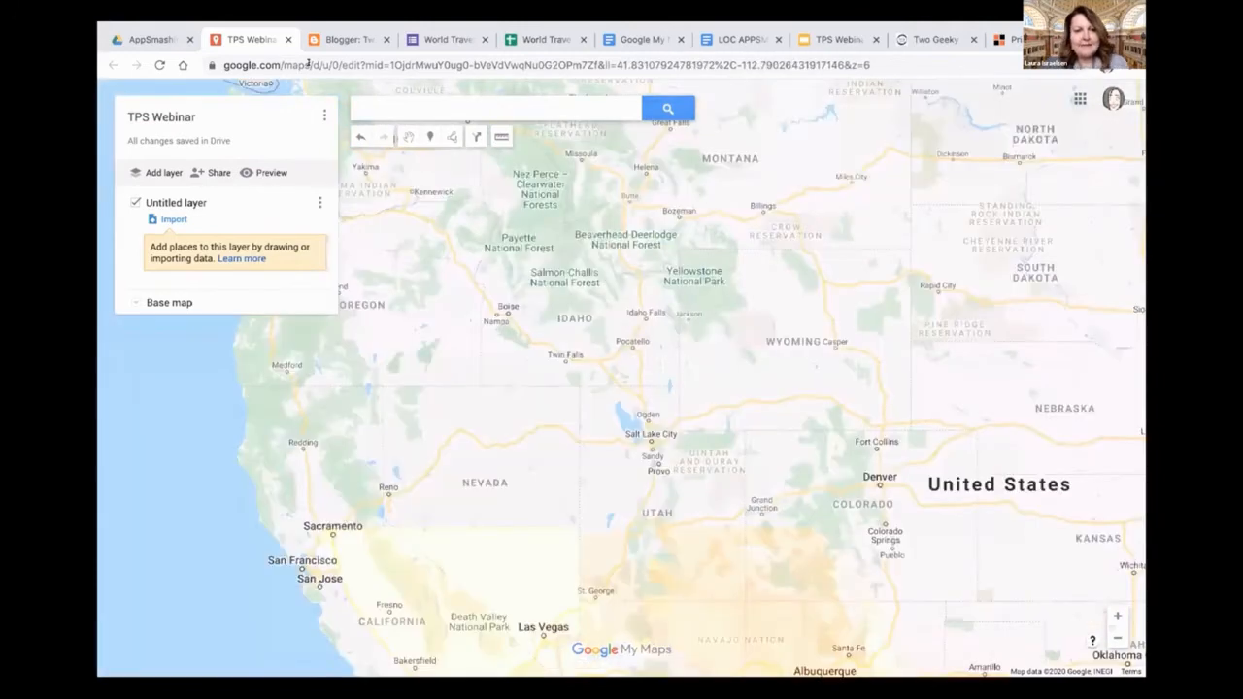
Search for Arimo, ID, USA and add the place to the untitled layer of the map
click(378, 109)
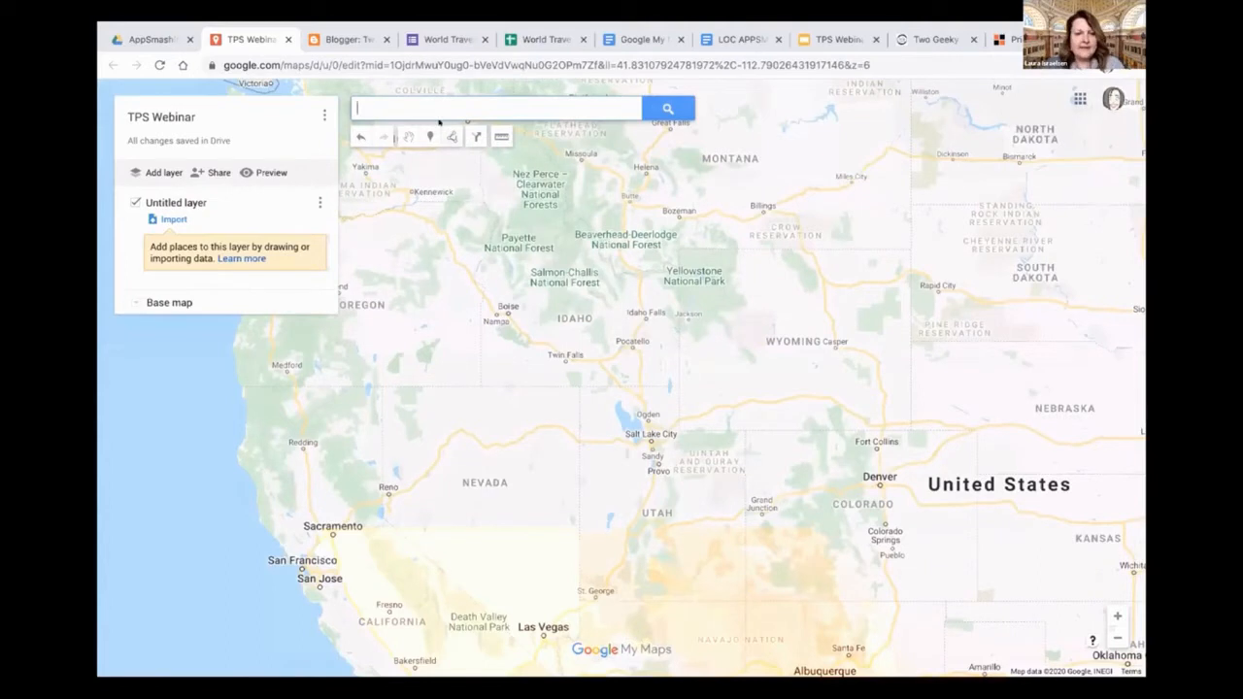
text(Arimo)
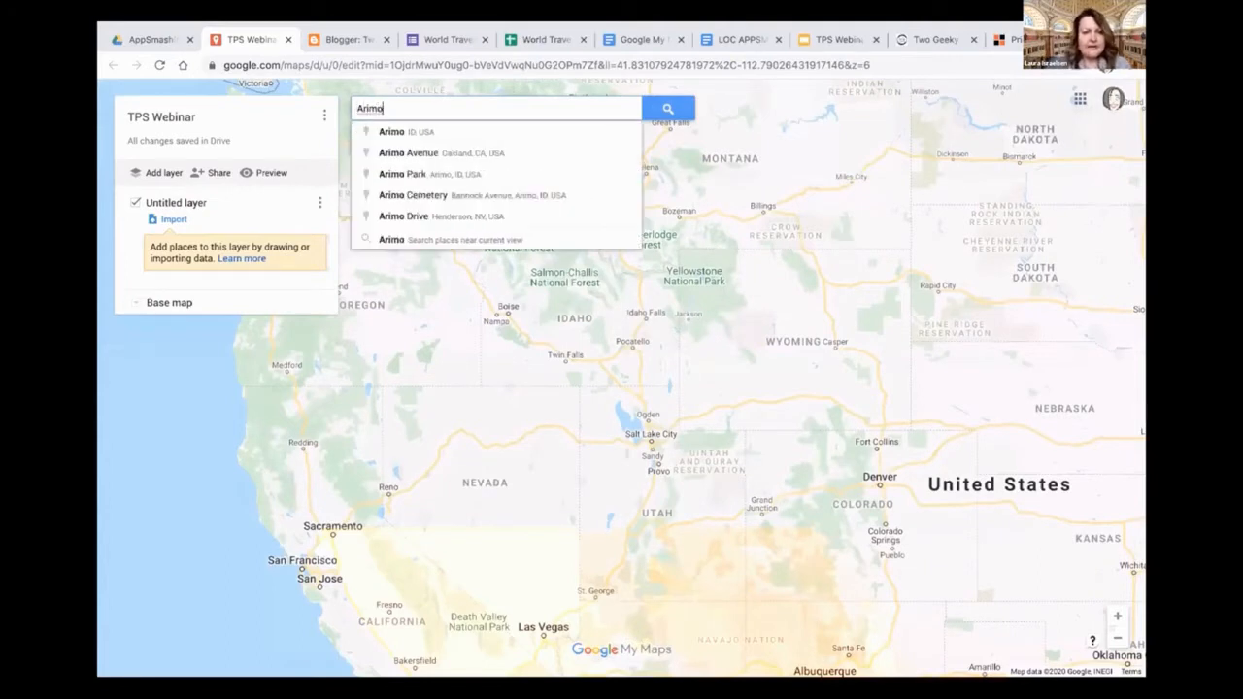
click(398, 132)
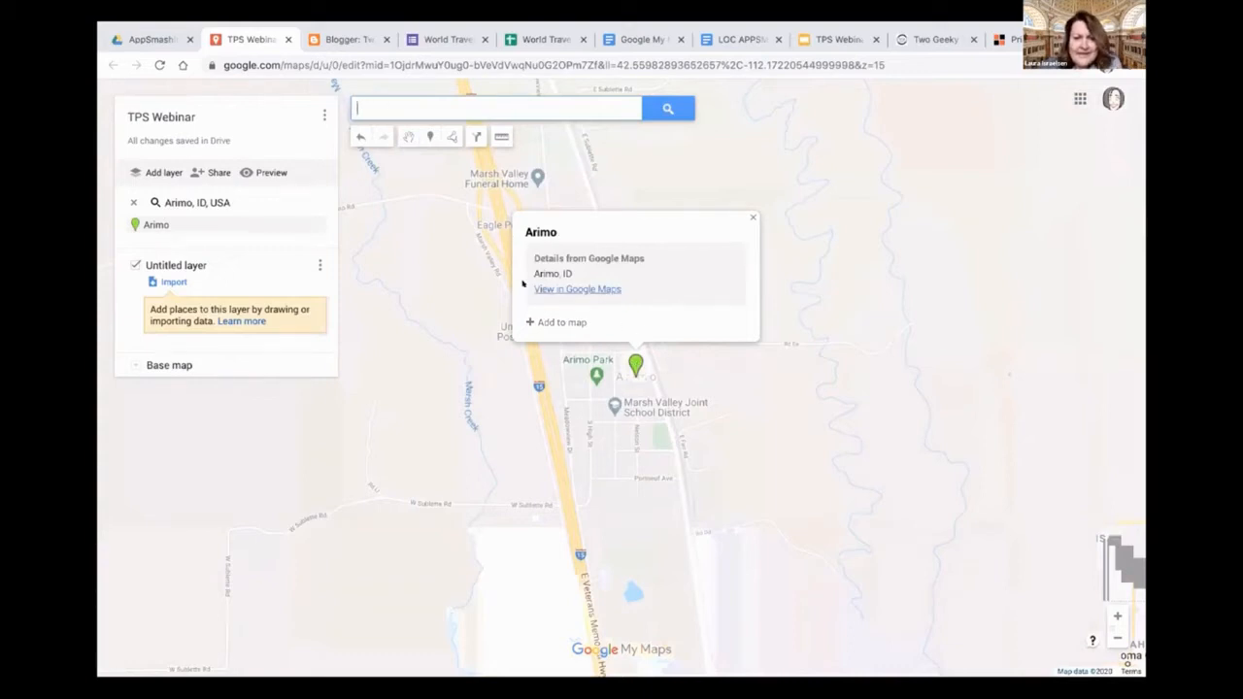
click(562, 321)
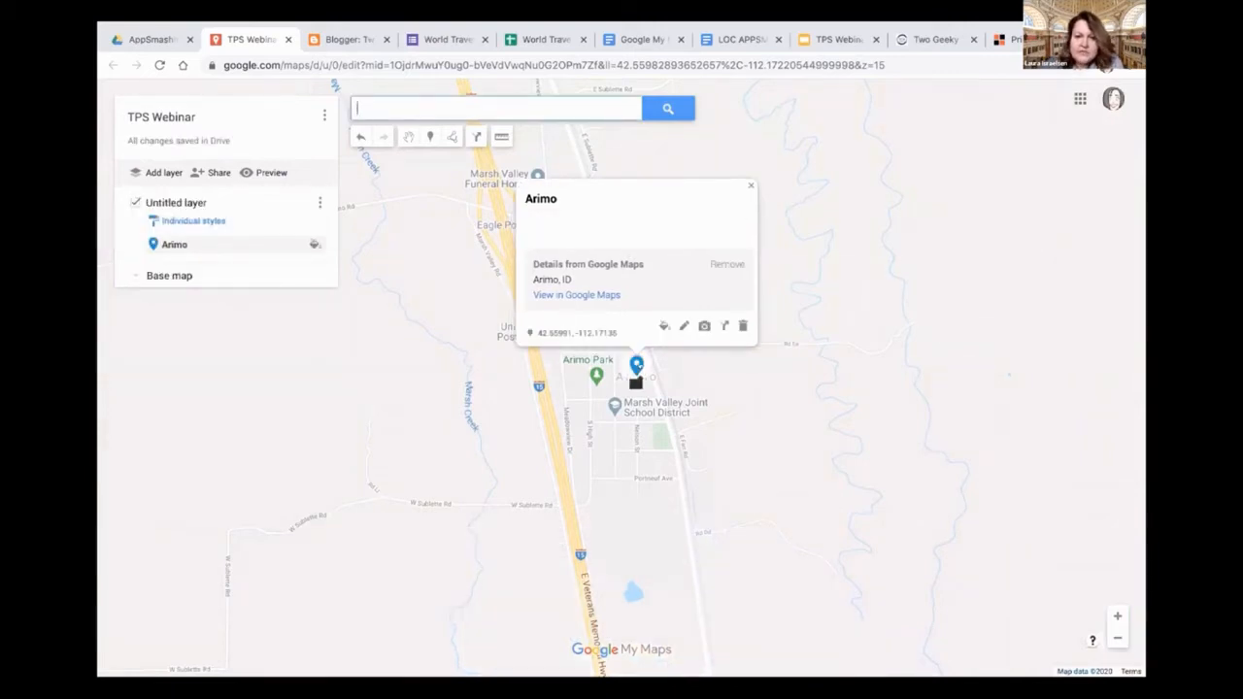
Color the Arimo marker yellow and change its icon to the farm symbol, filtering the full icon collection by "farm"
click(664, 325)
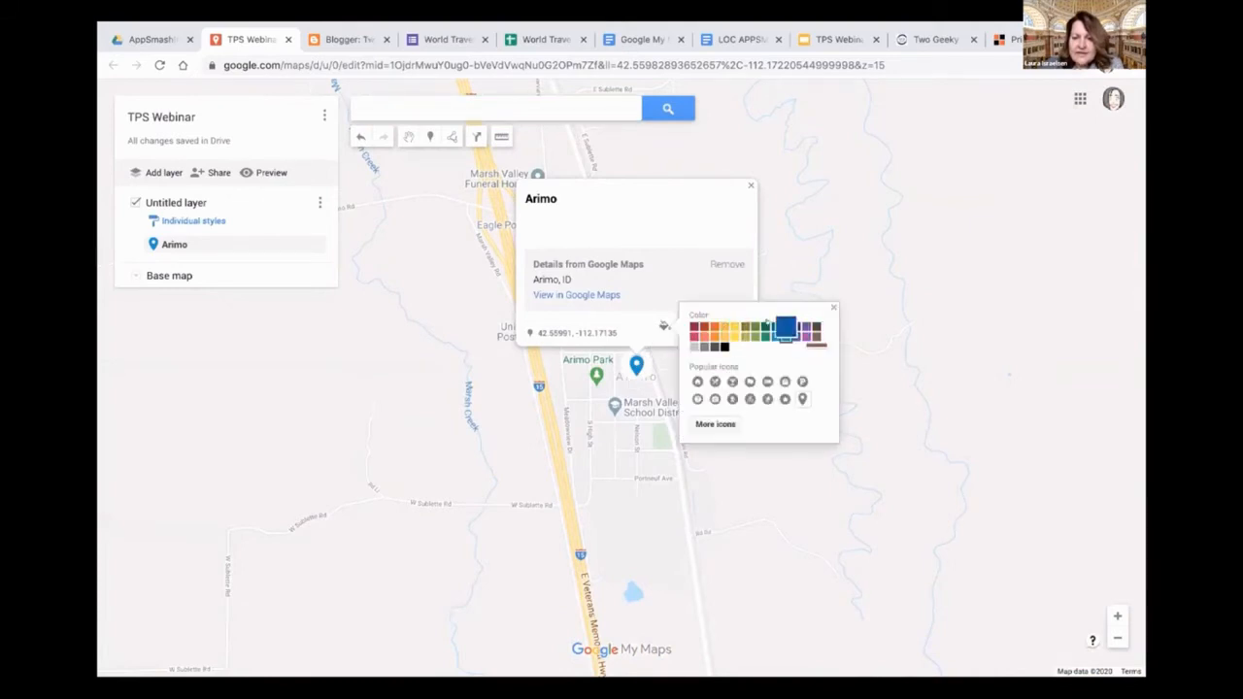
click(725, 334)
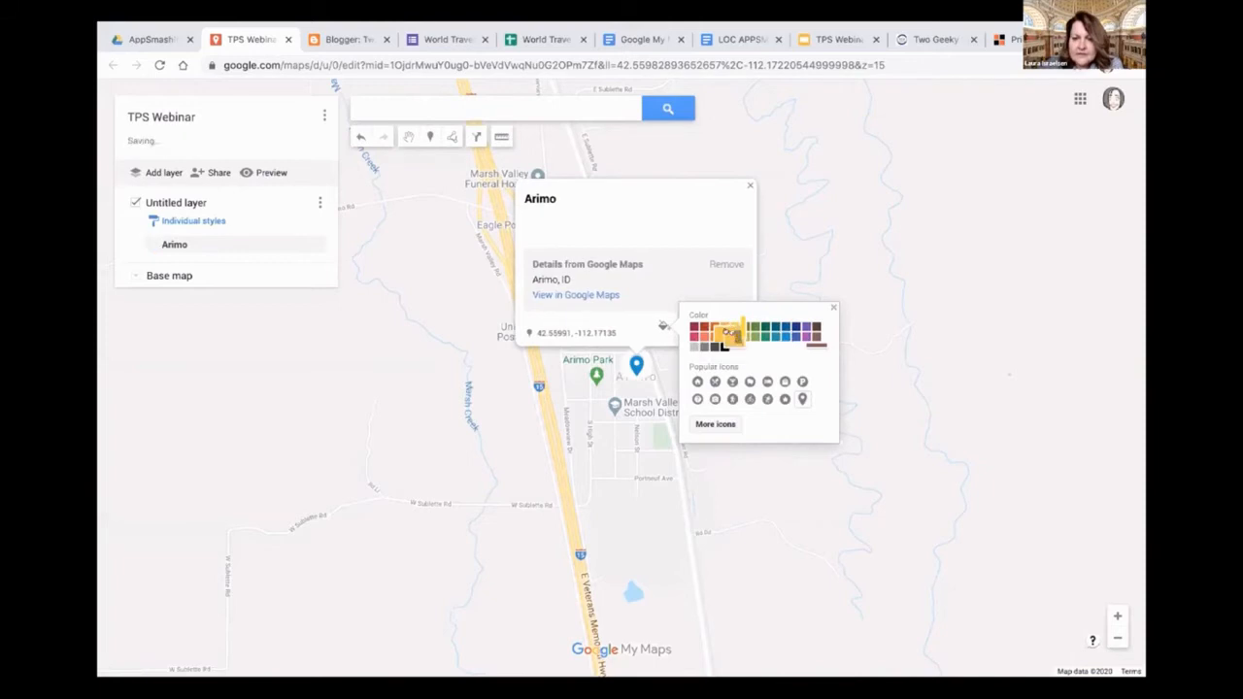
click(715, 423)
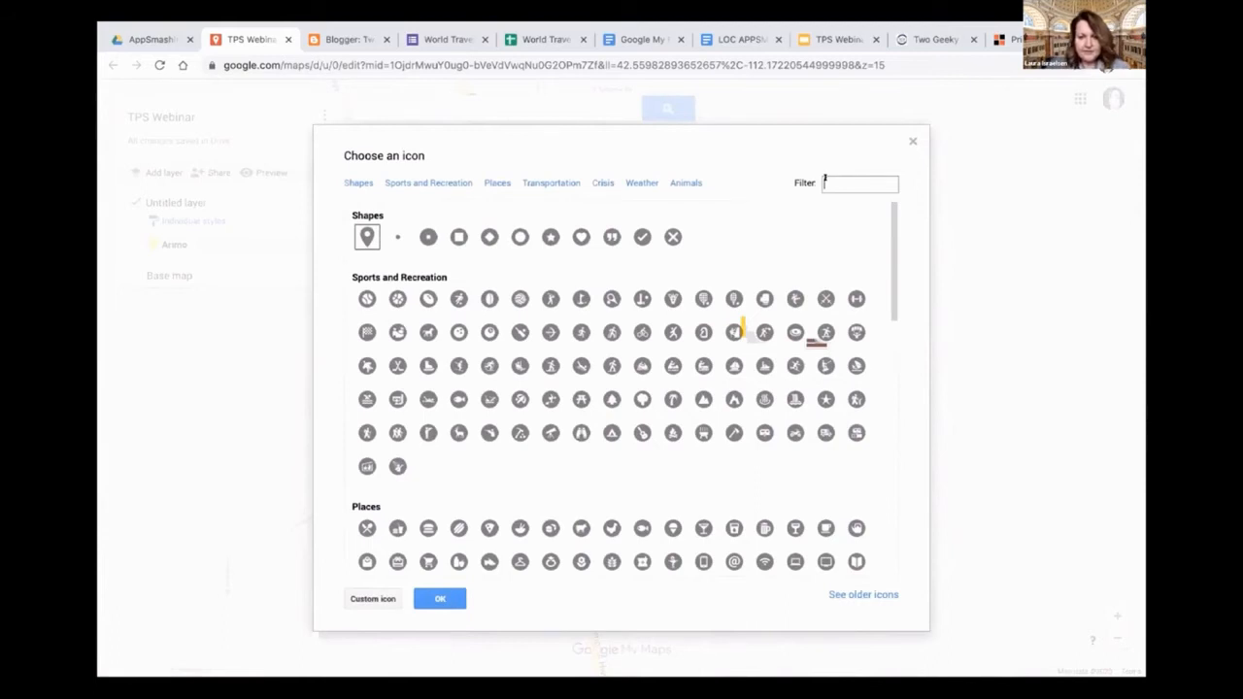
scroll(835, 335, down, 5)
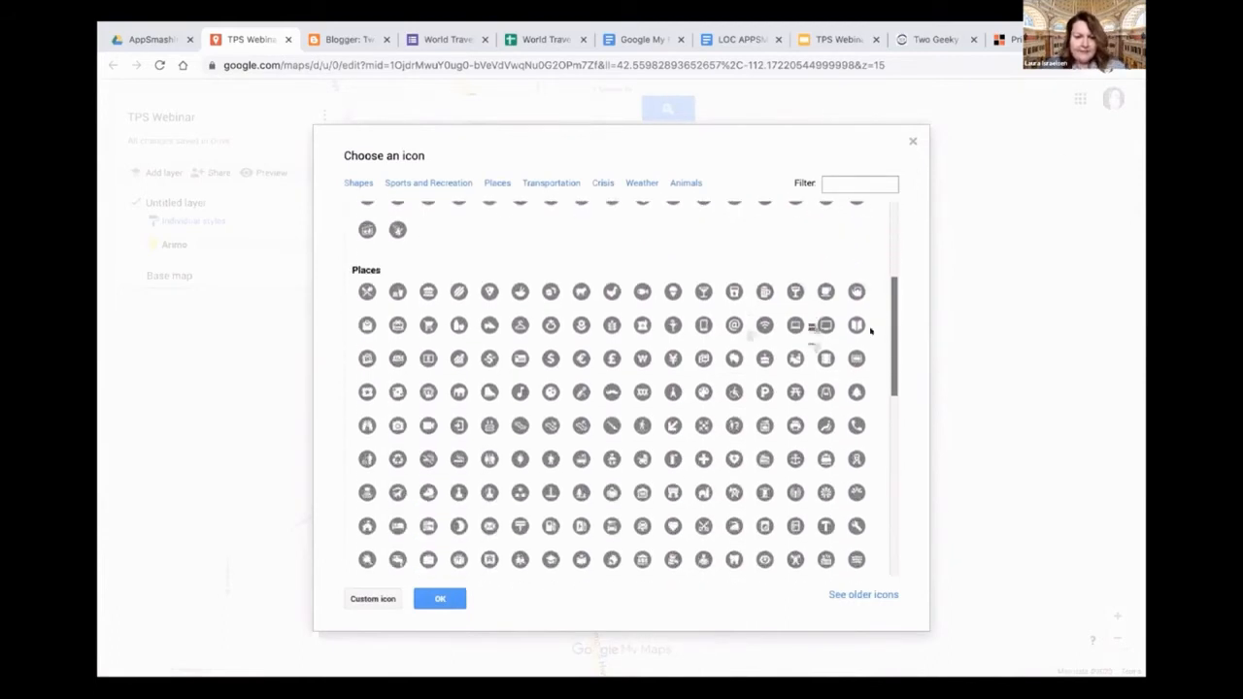
scroll(864, 388, down, 4)
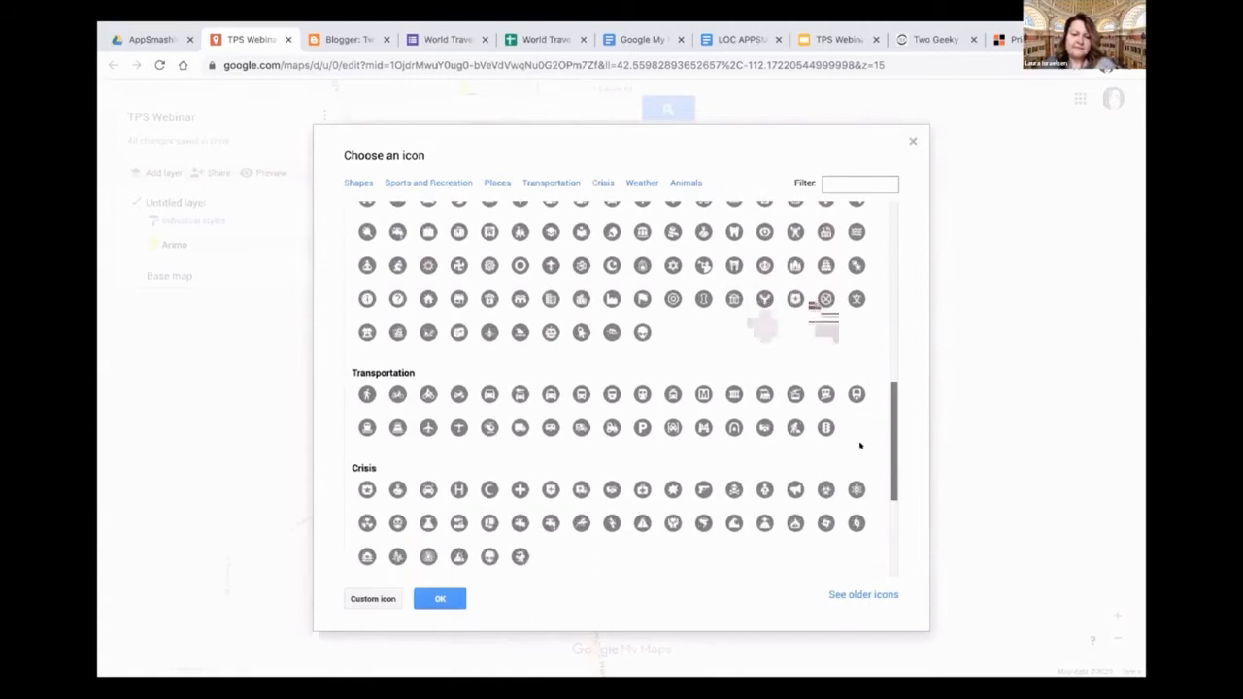
scroll(859, 480, up, 6)
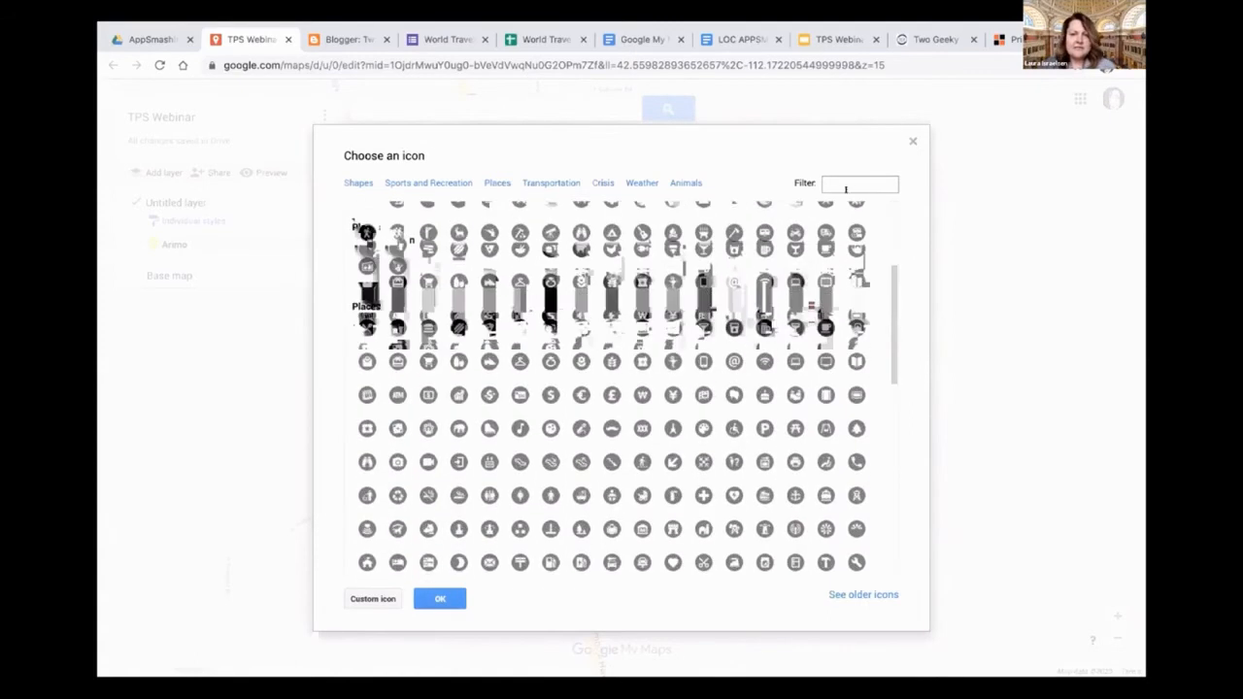
click(836, 183)
text(farm)
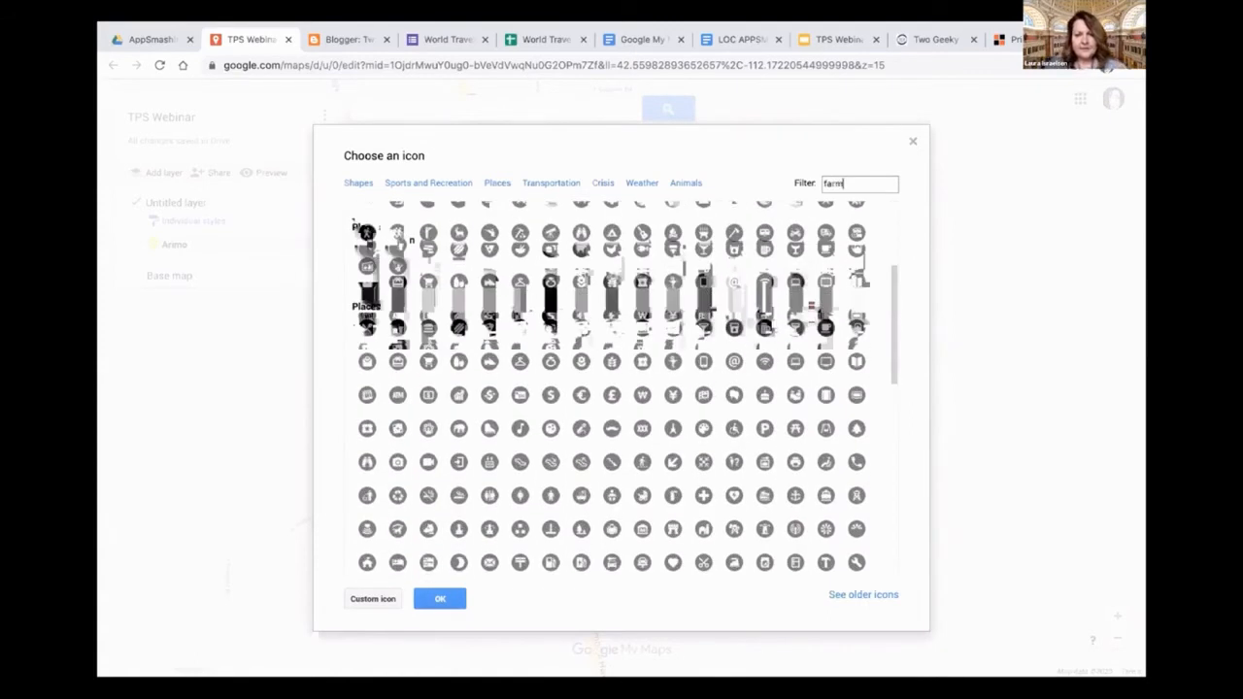
click(366, 293)
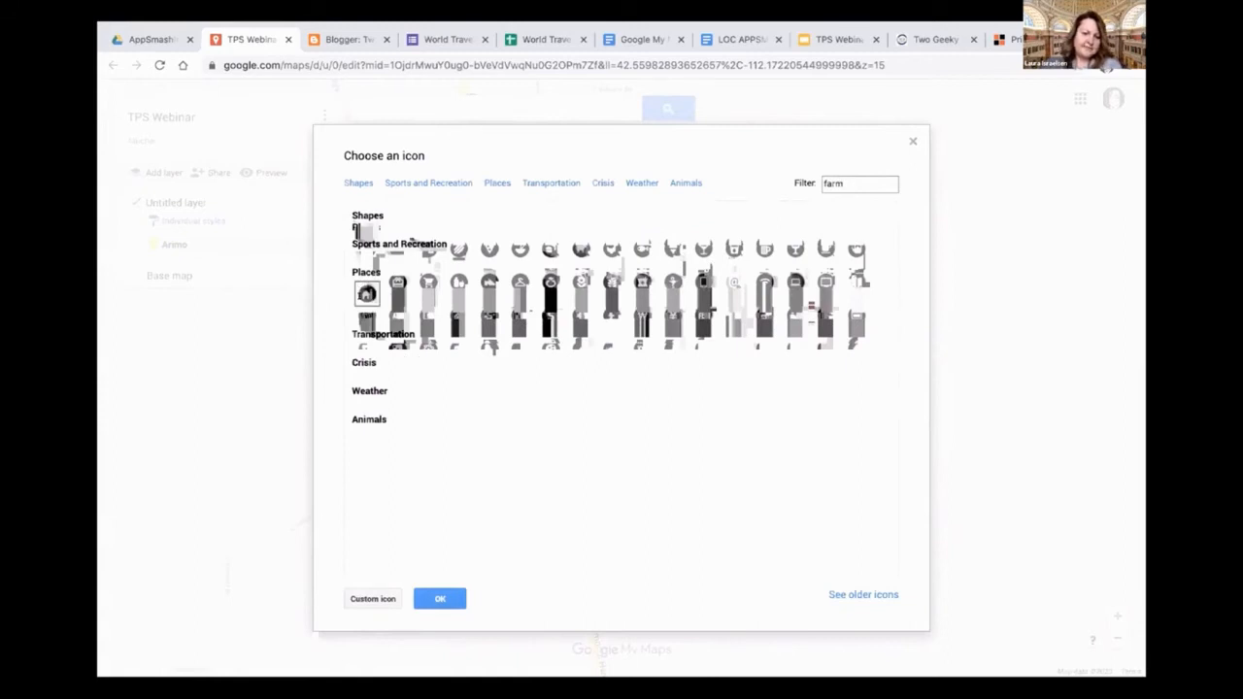
click(427, 592)
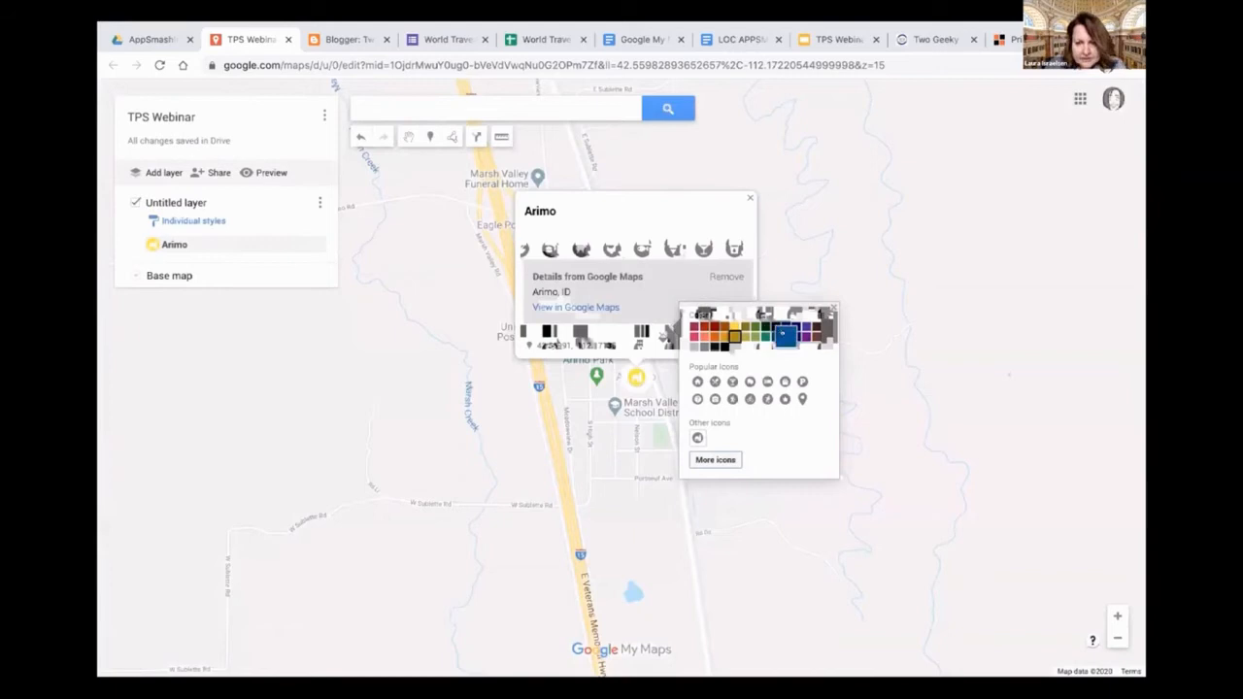
Recolor the Arimo marker blue and close the marker style options
click(784, 335)
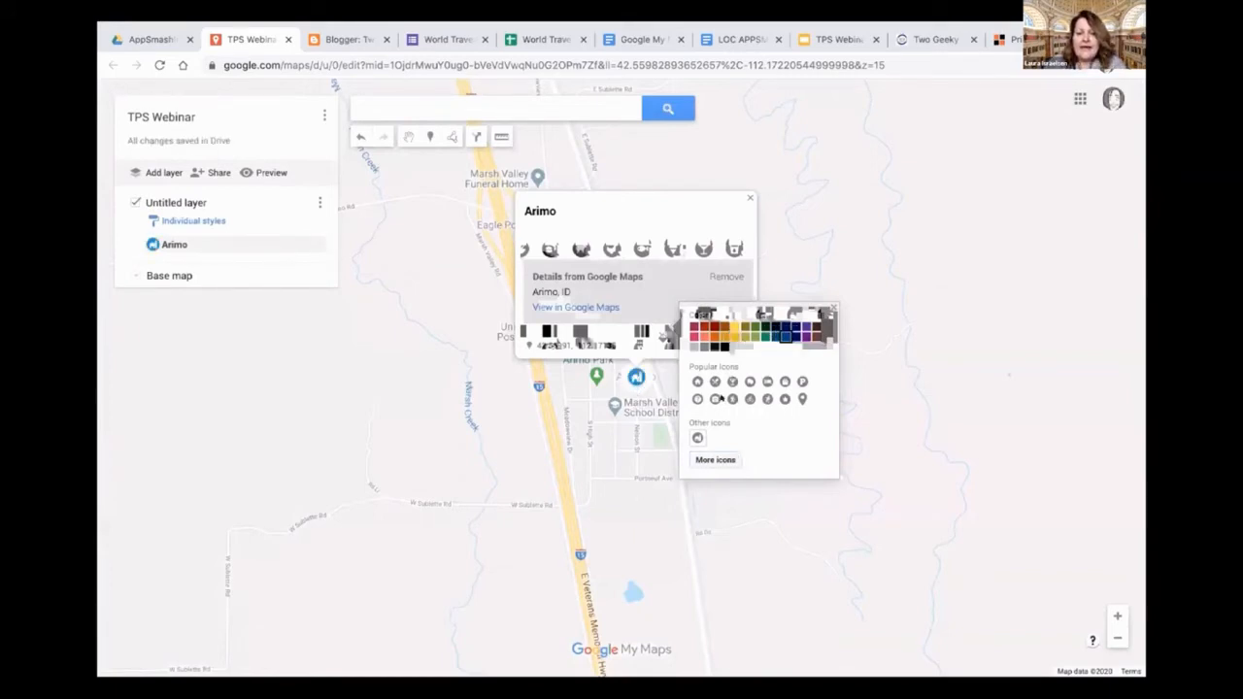
click(828, 307)
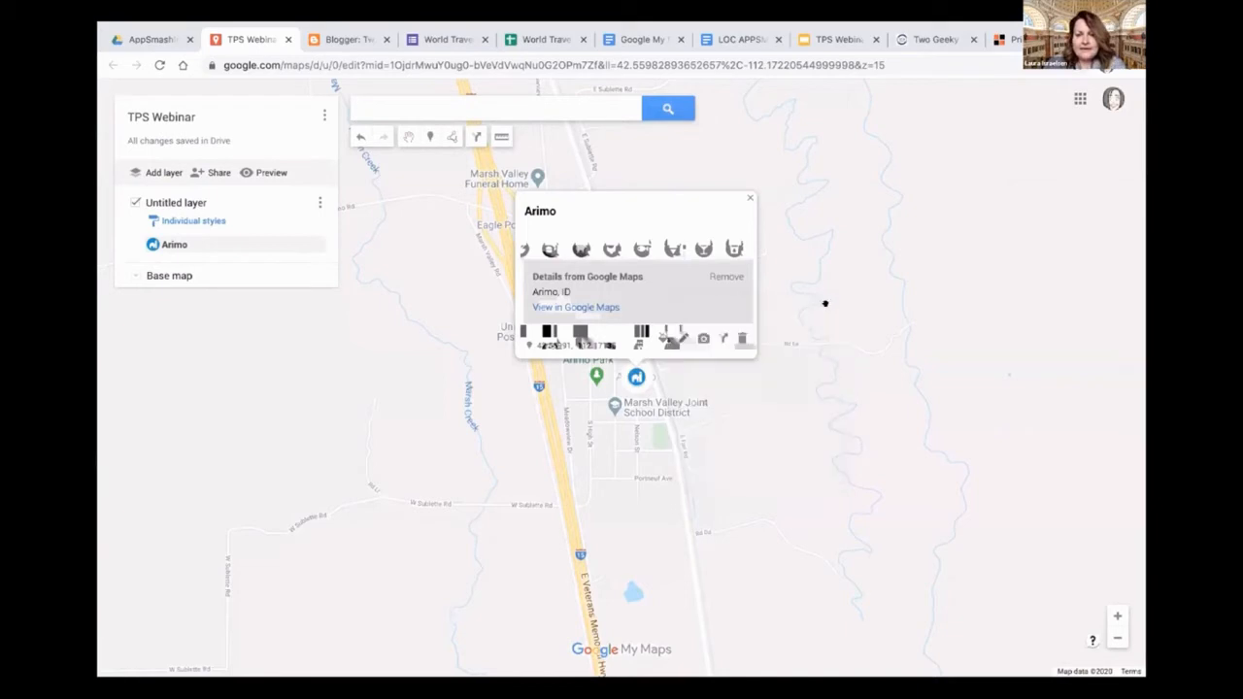
Search Google Images for "arimo idaho" and add the fourth result, a two-part Idaho county map, to the Arimo place
click(701, 335)
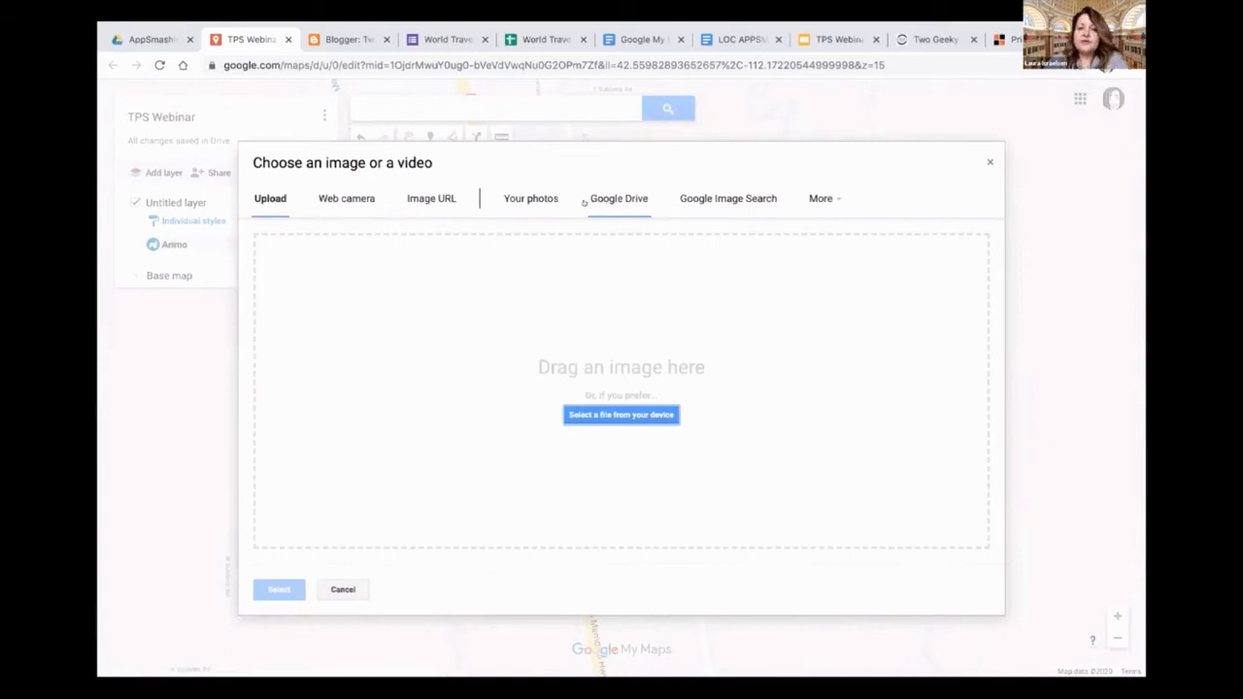
click(727, 195)
text(arim)
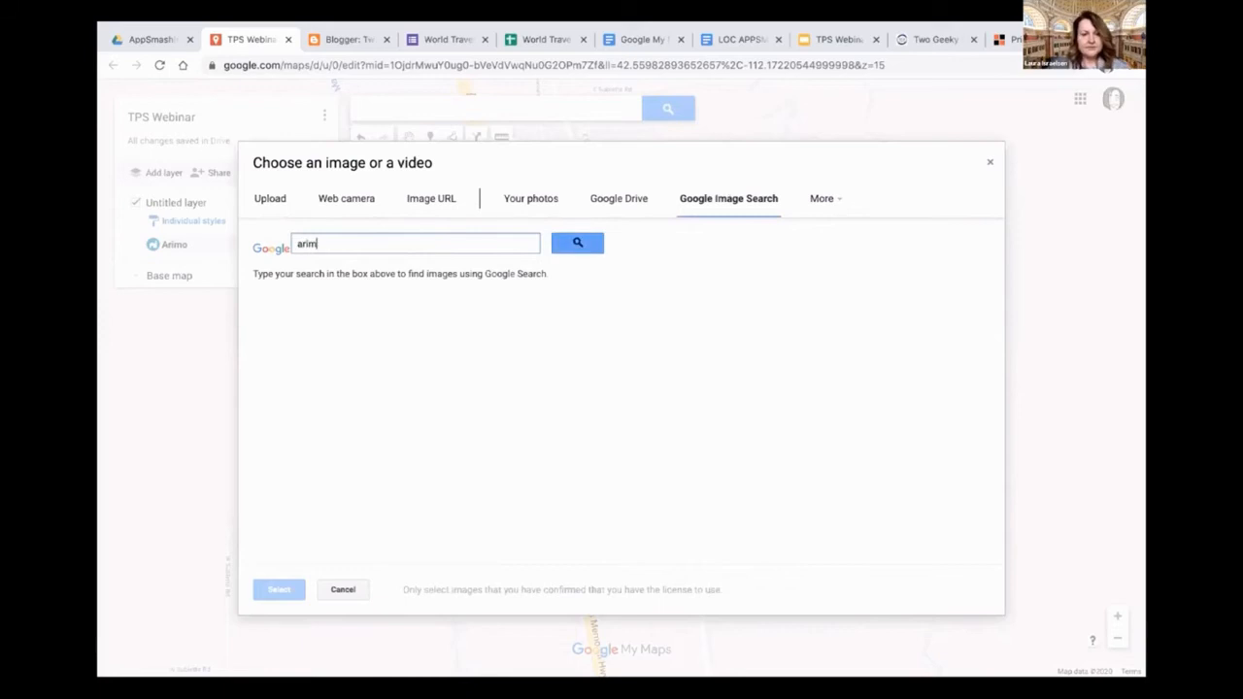
text(o idaho)
key(Return)
click(670, 347)
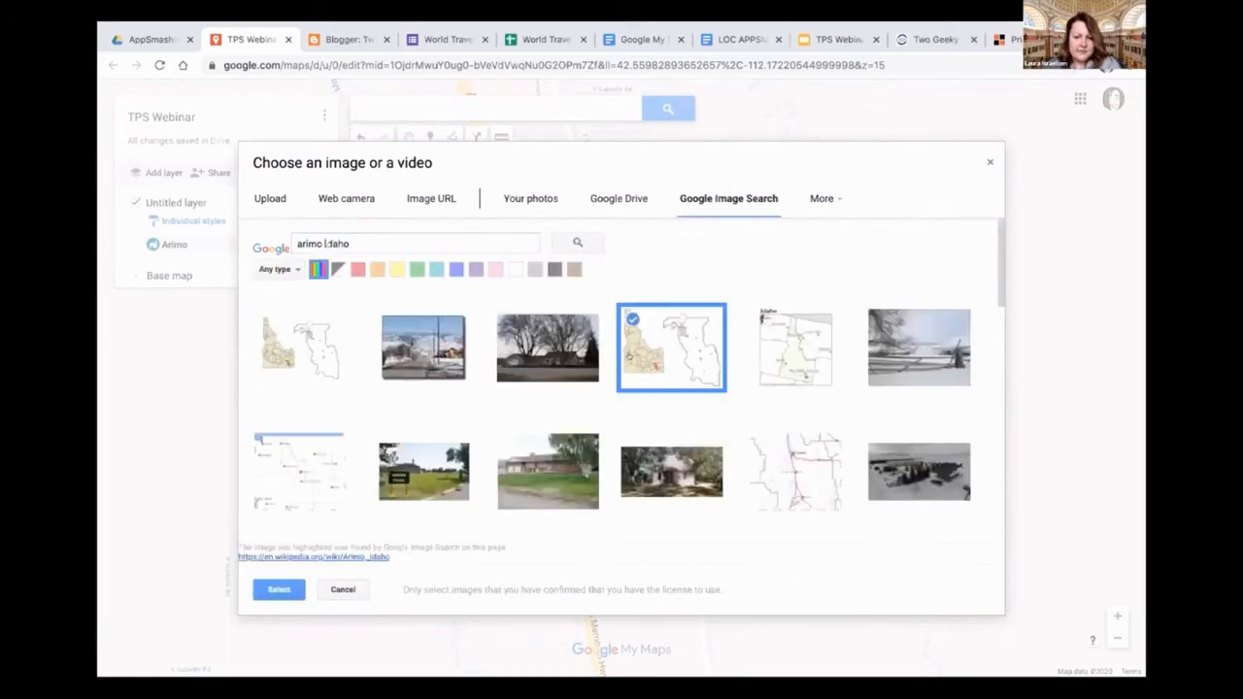
click(288, 586)
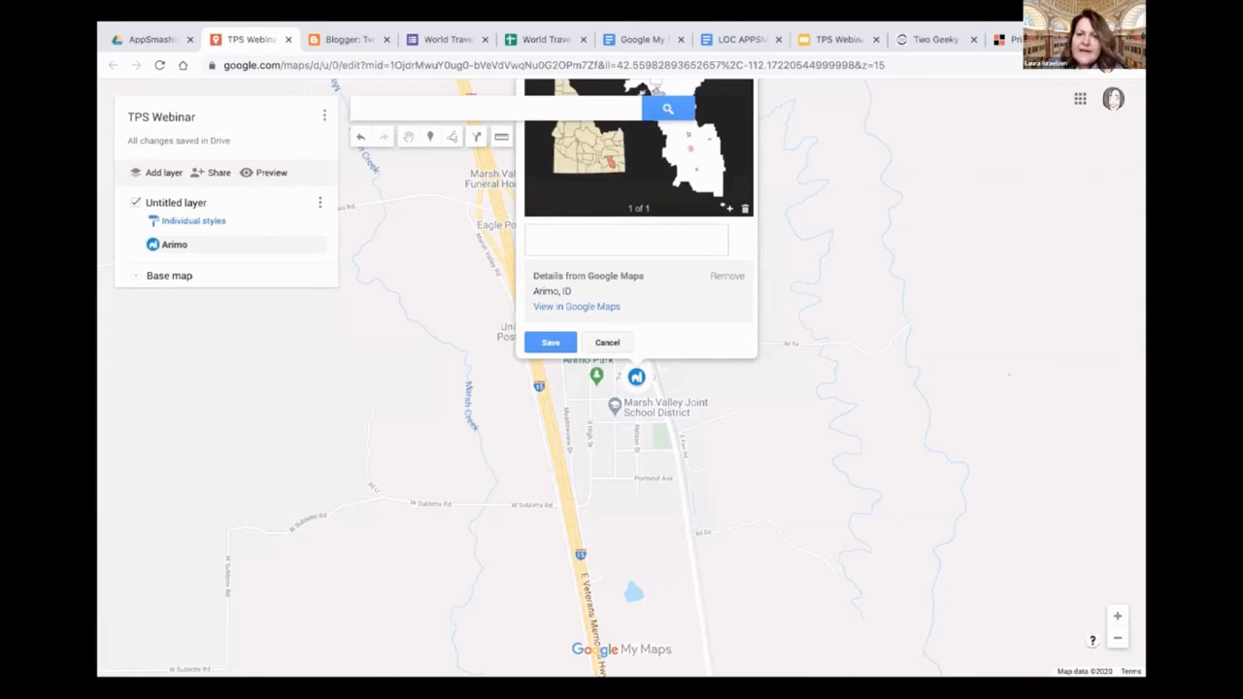
Add a second image to the Arimo place, the snowy landscape with a wooden fence
click(727, 208)
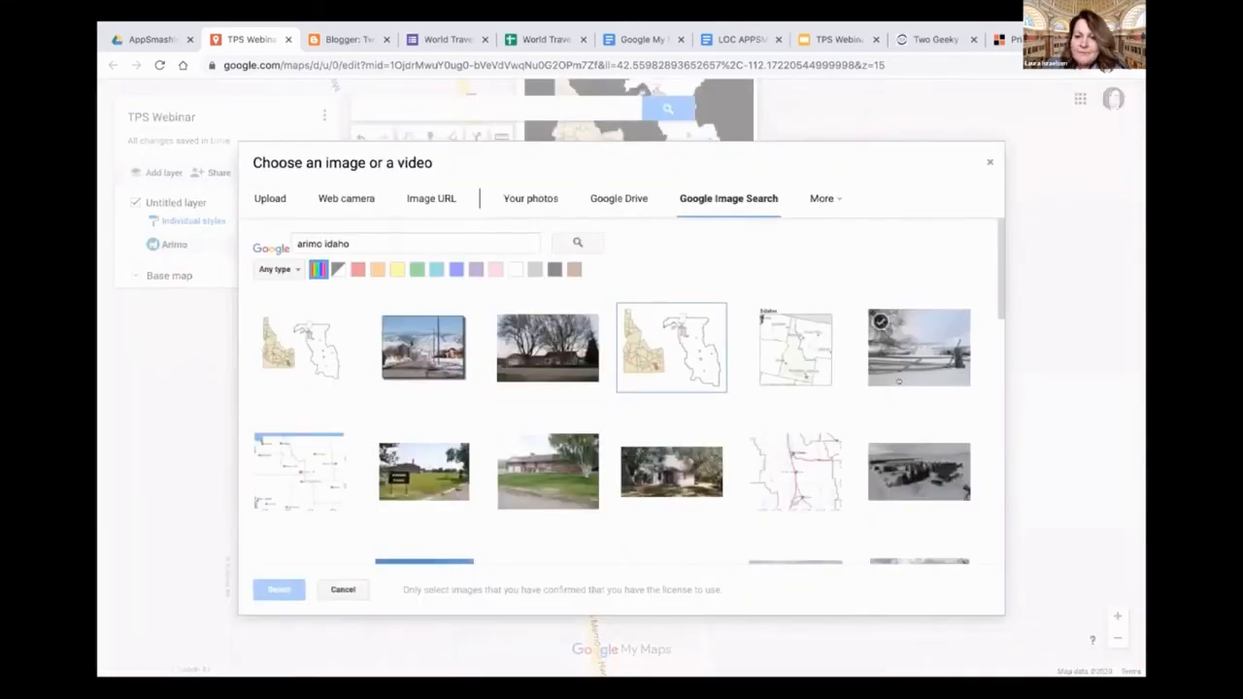
click(918, 347)
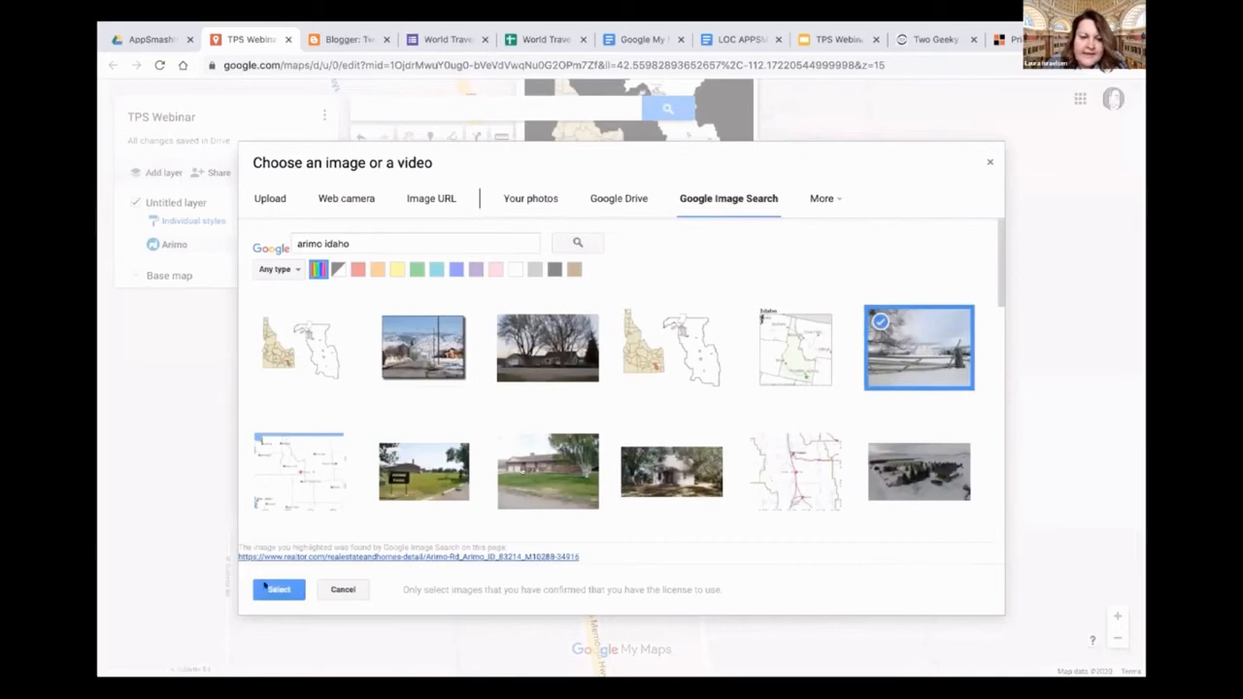
click(279, 589)
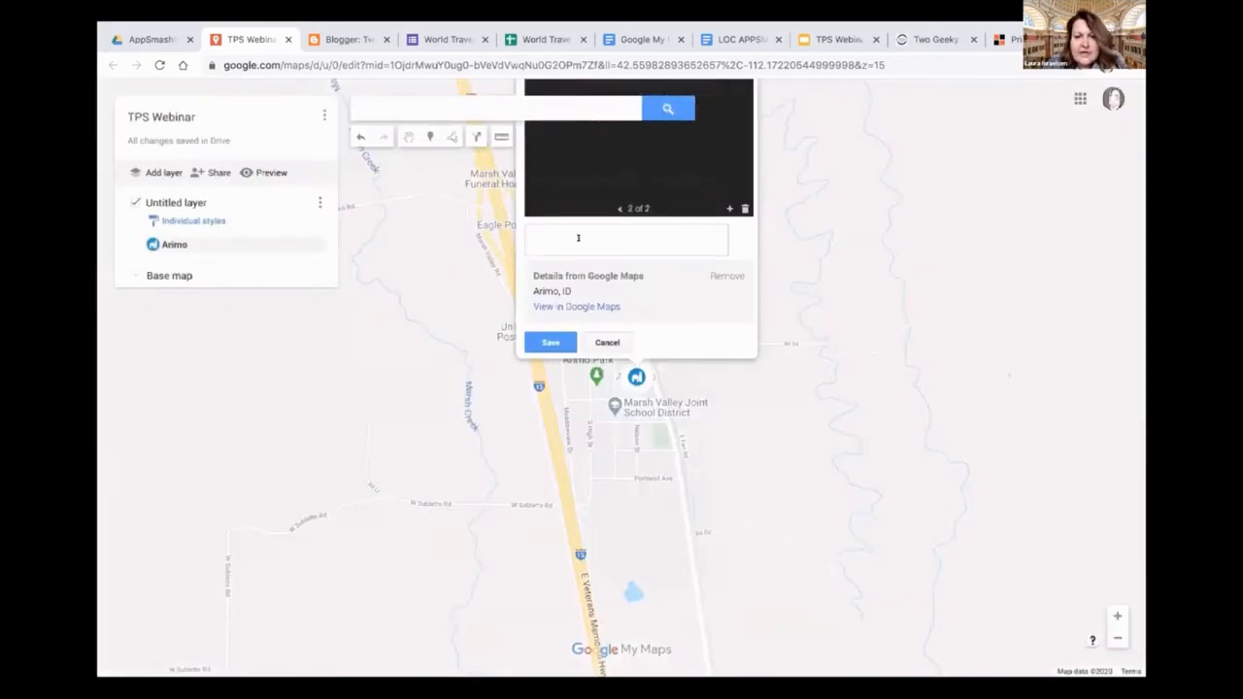
Enter "Links", "Research", "Citation" and "Primary source" on separate lines as Arimo's description and save the place
click(544, 235)
text(Links )
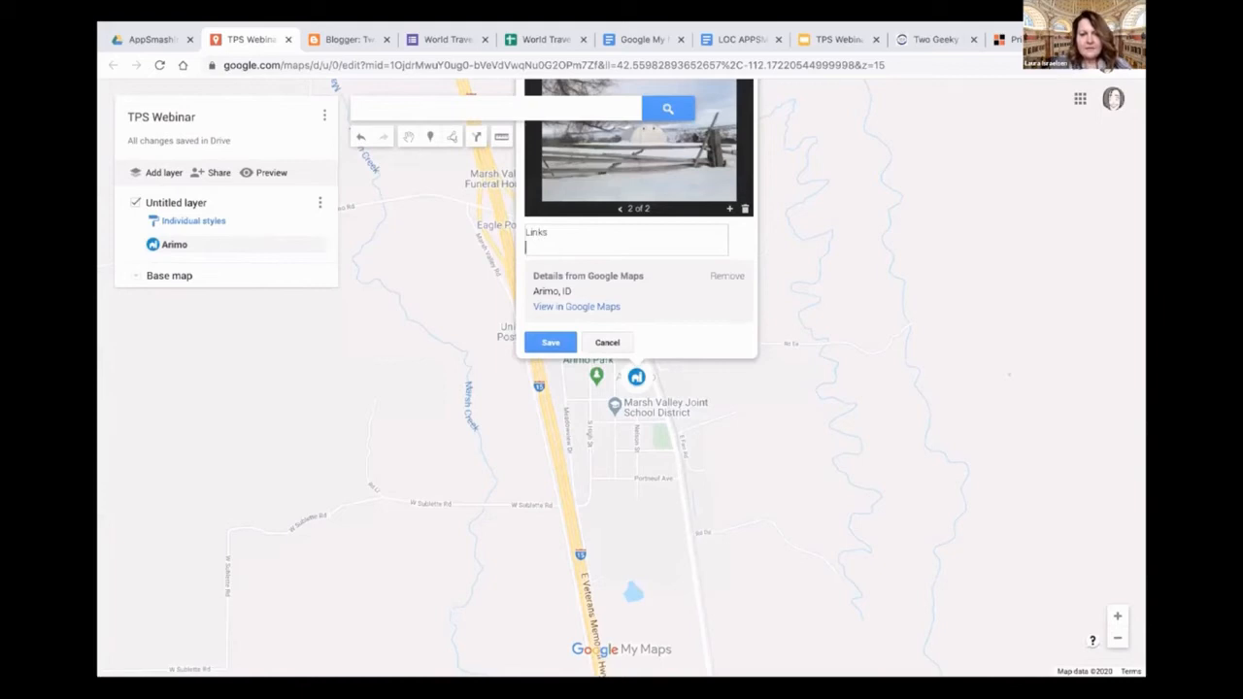
text(Research)
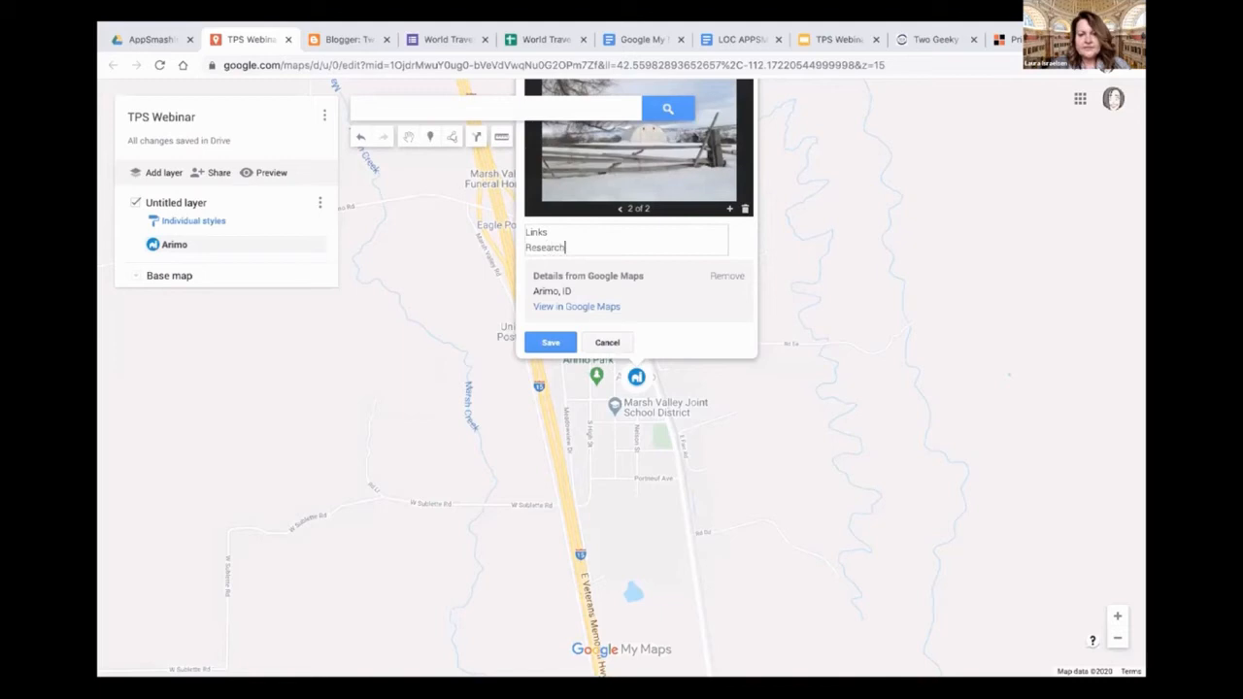
key(Return)
text(Cation)
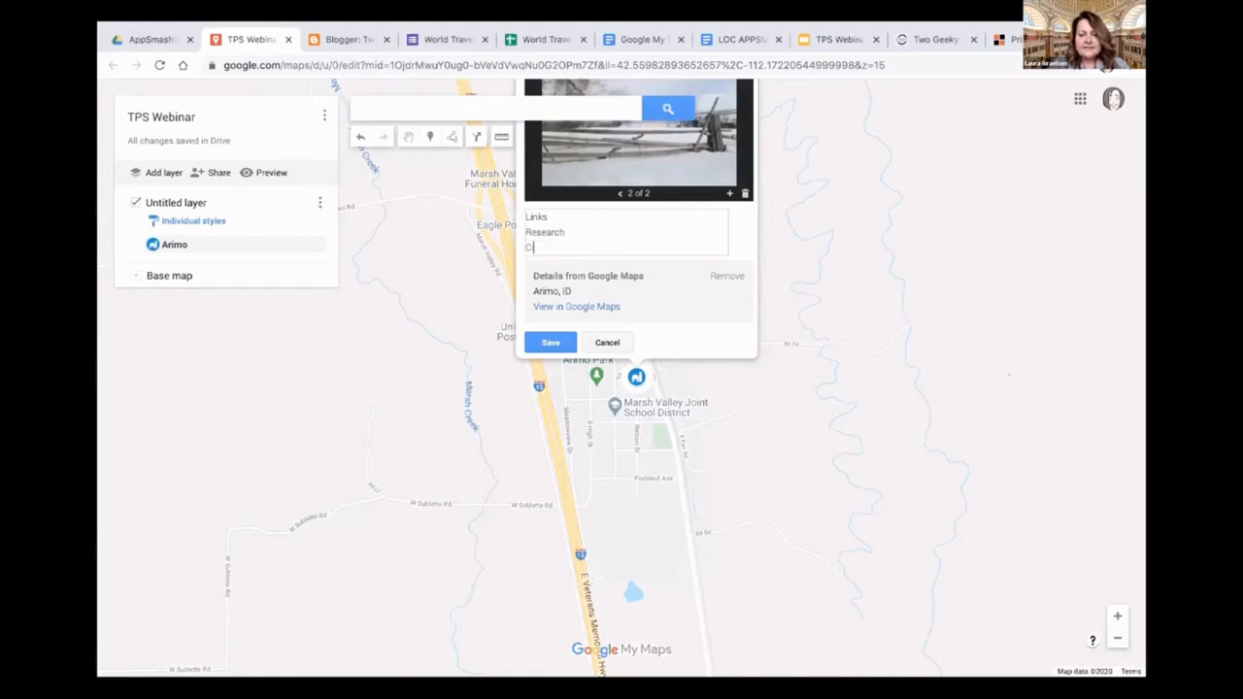
key(BackSpace)
key(BackSpace)
key(BackSpace)
key(BackSpace)
key(BackSpace)
text(itation)
key(Return)
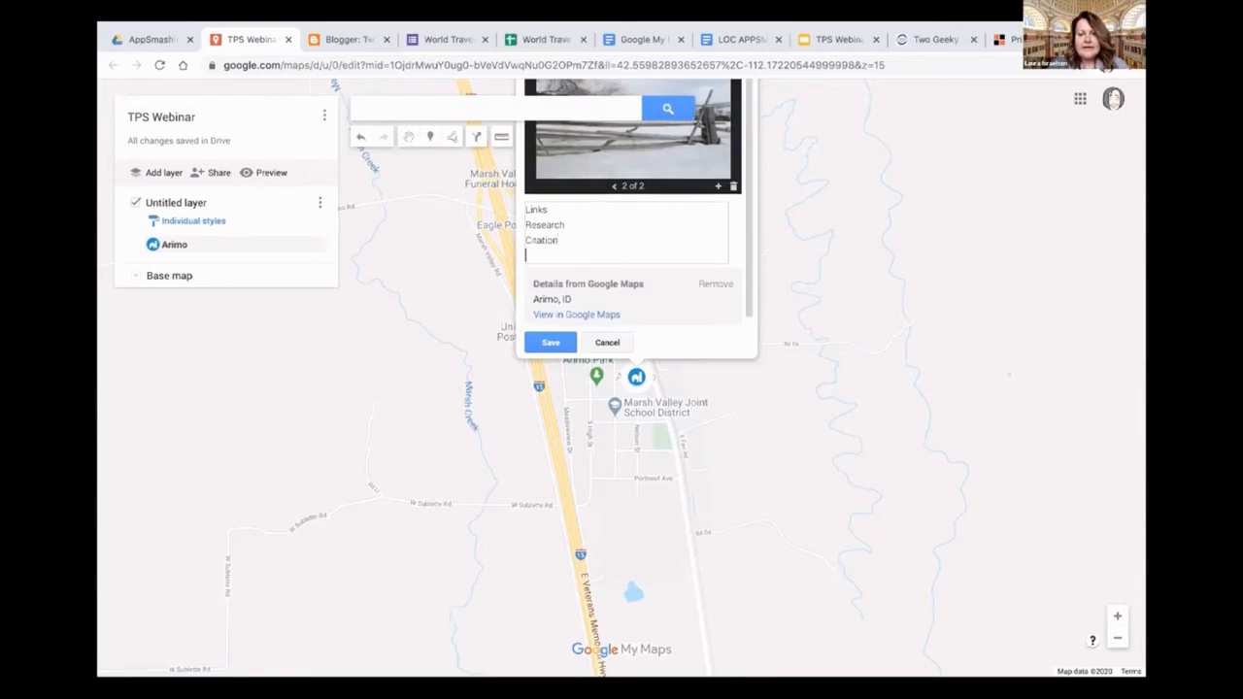
text(Primar)
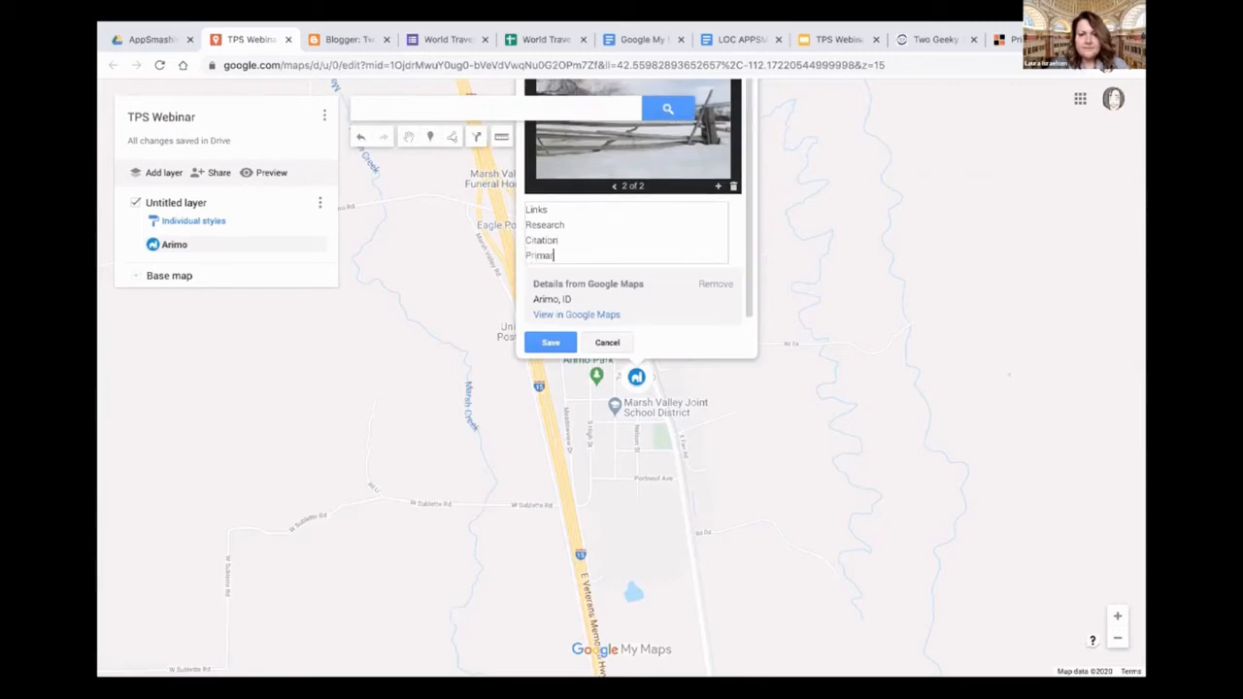
text(y source)
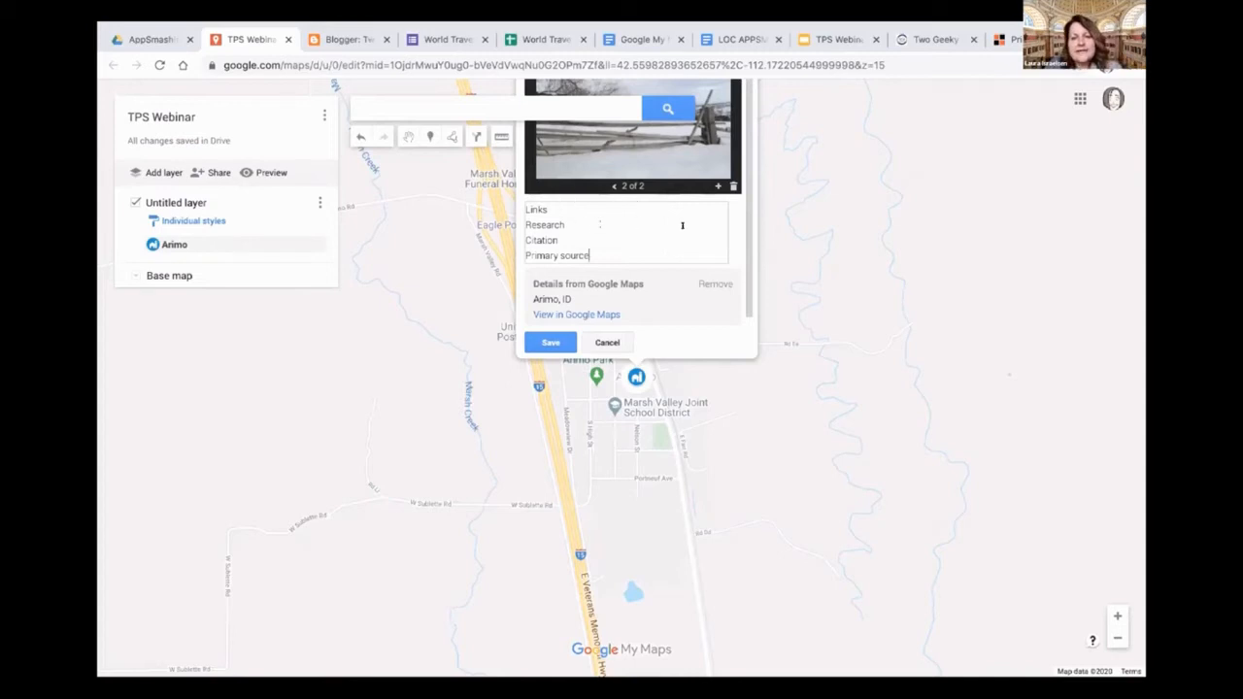
click(550, 342)
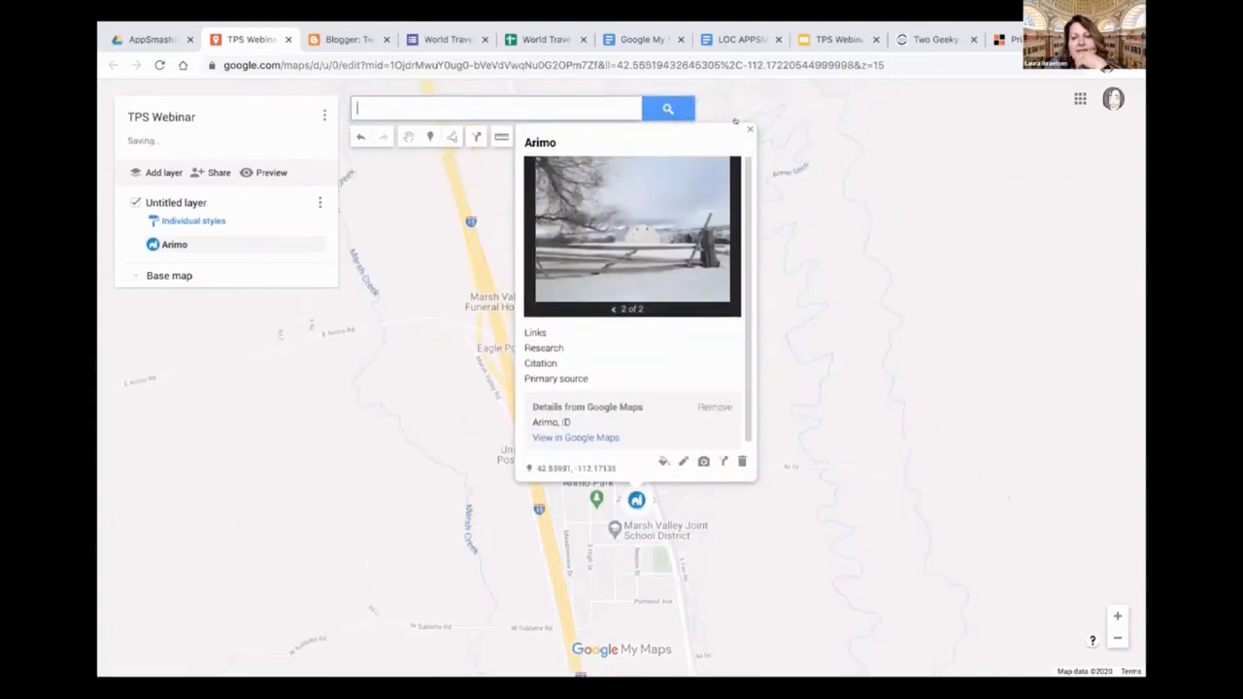
Close Arimo's information card, reopen it from the layer's place list and view its second image
click(749, 129)
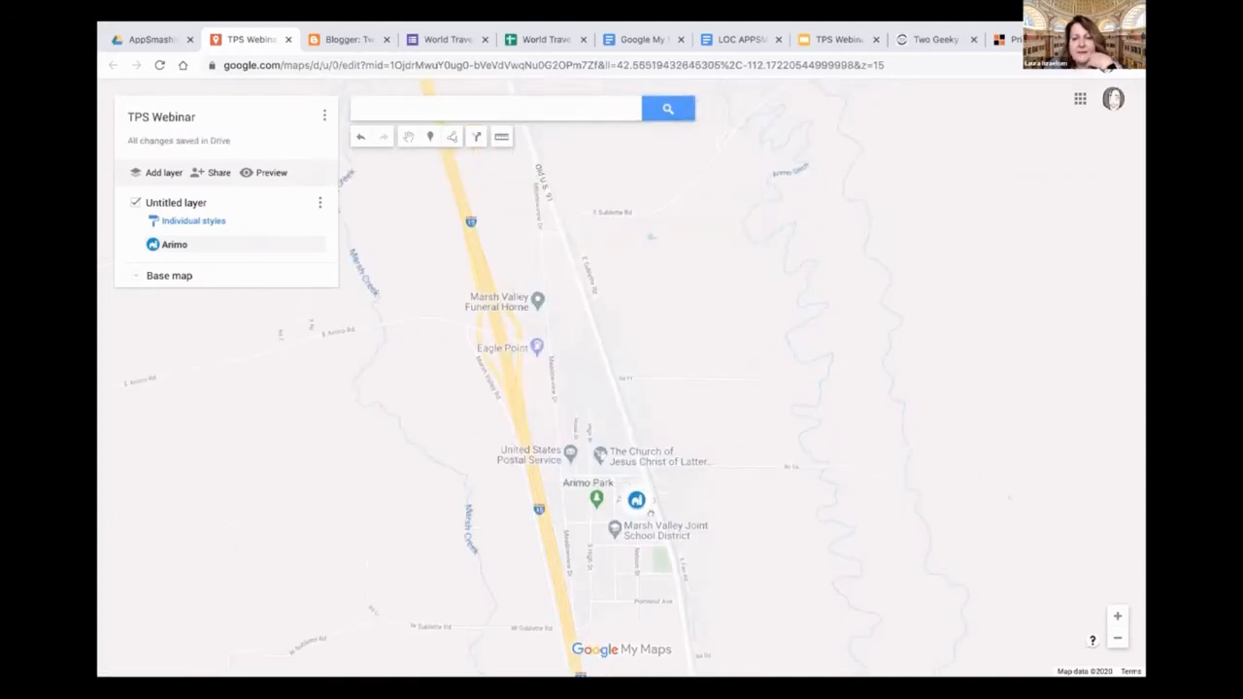
click(194, 244)
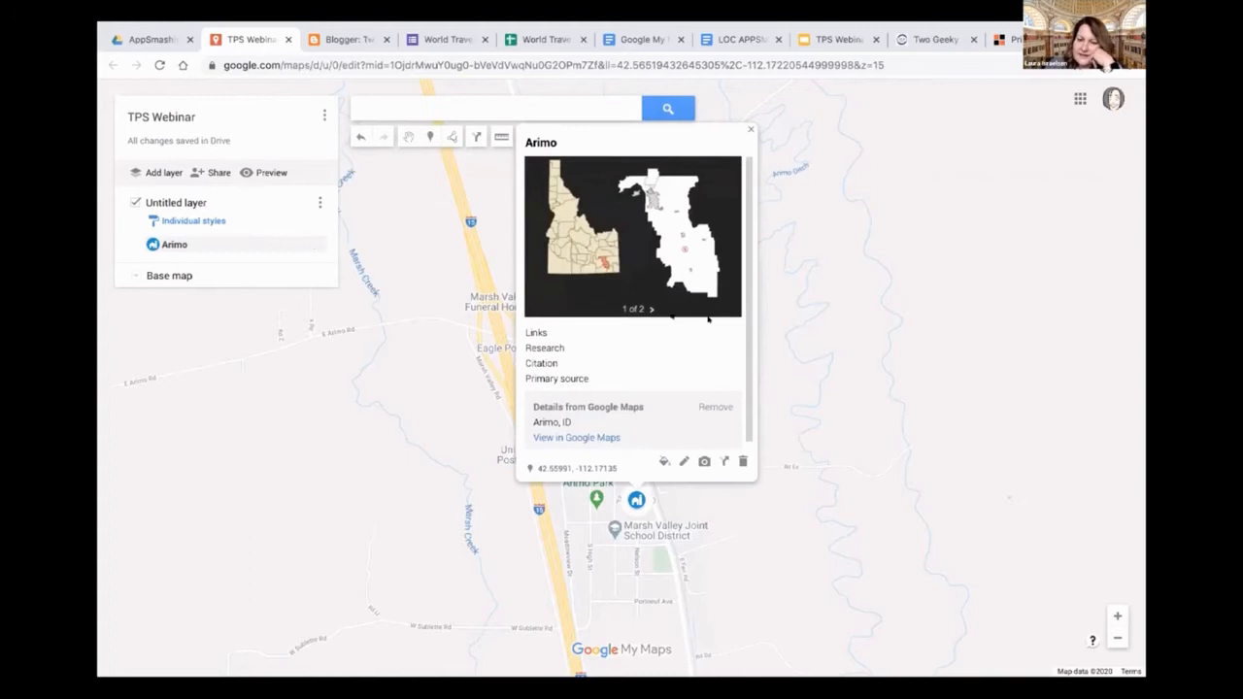
click(651, 310)
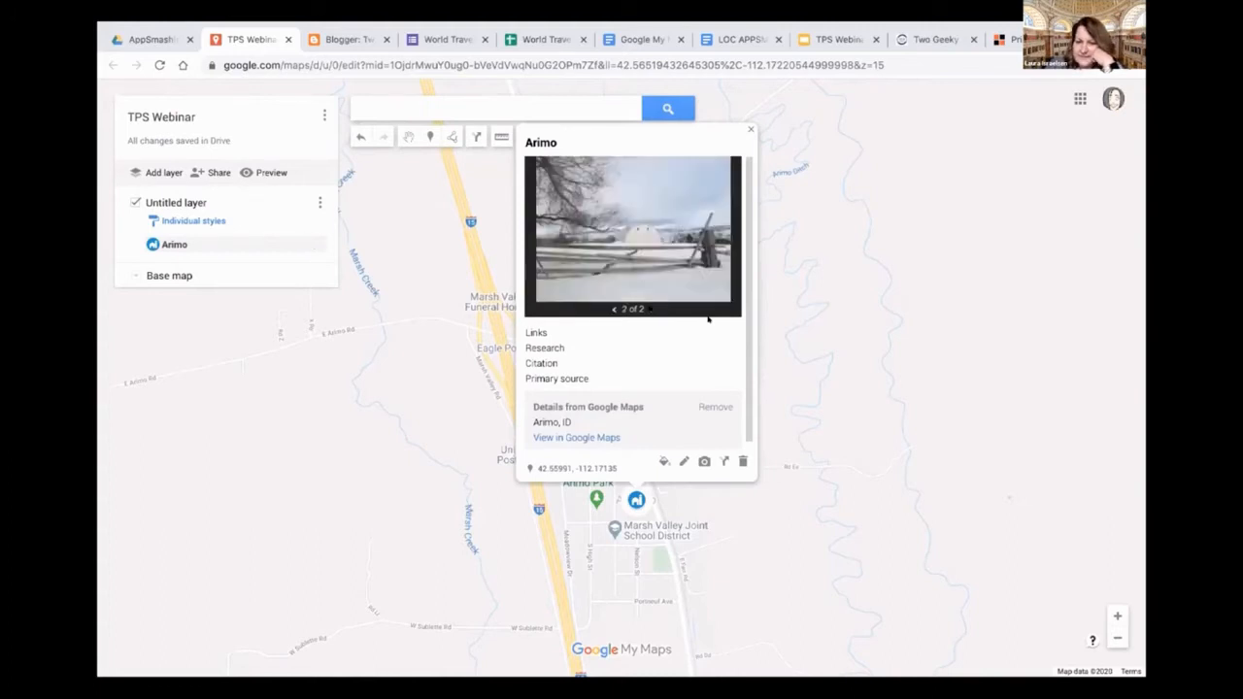
Close Arimo's information card and place a new marker on Logan, Utah
click(749, 129)
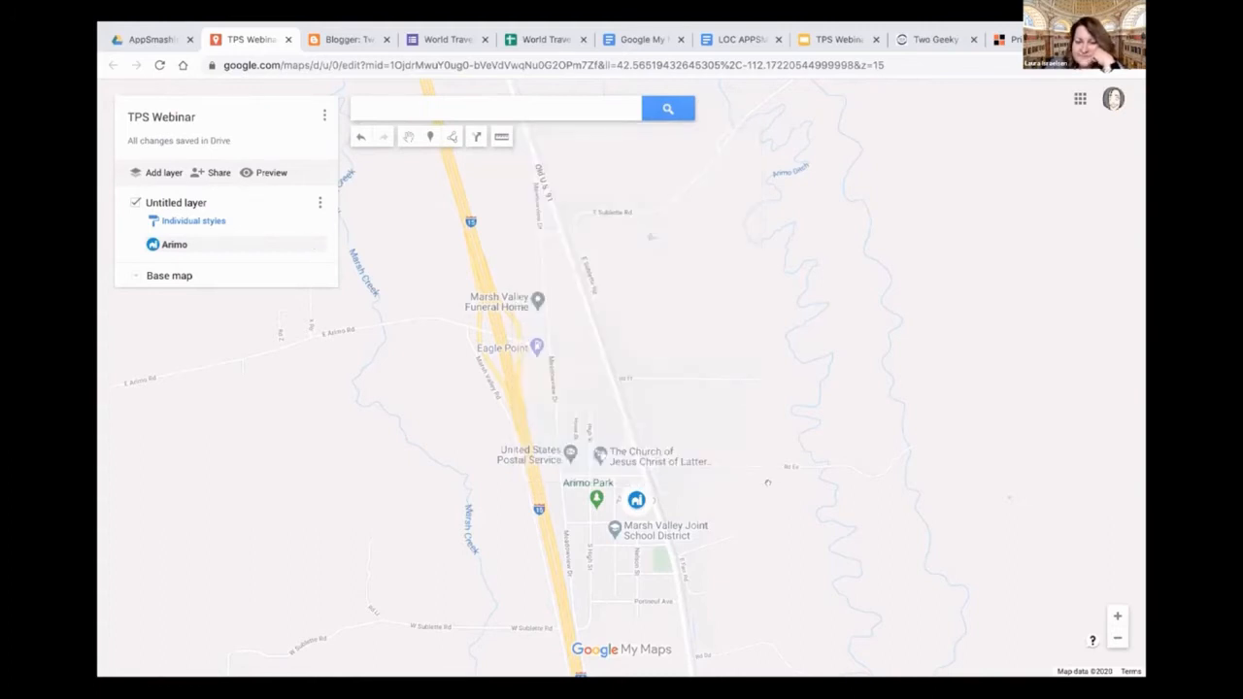
scroll(767, 482, down, 1)
scroll(752, 509, up, 1)
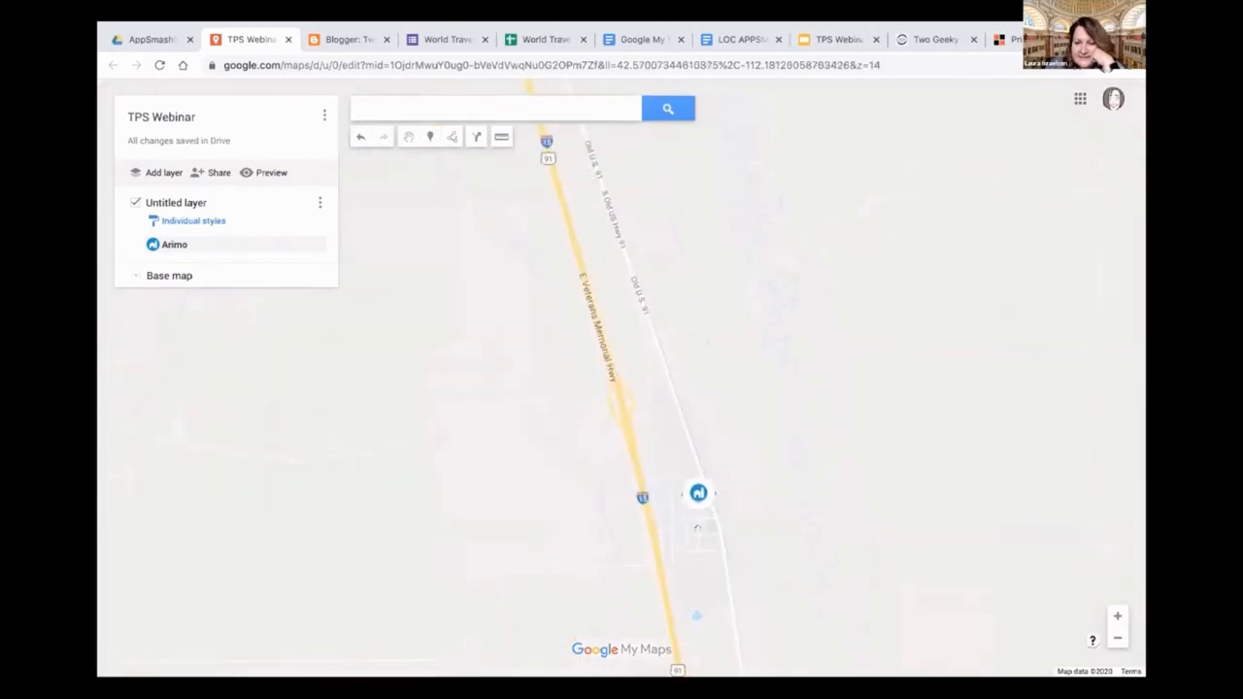
drag(695, 462, 697, 382)
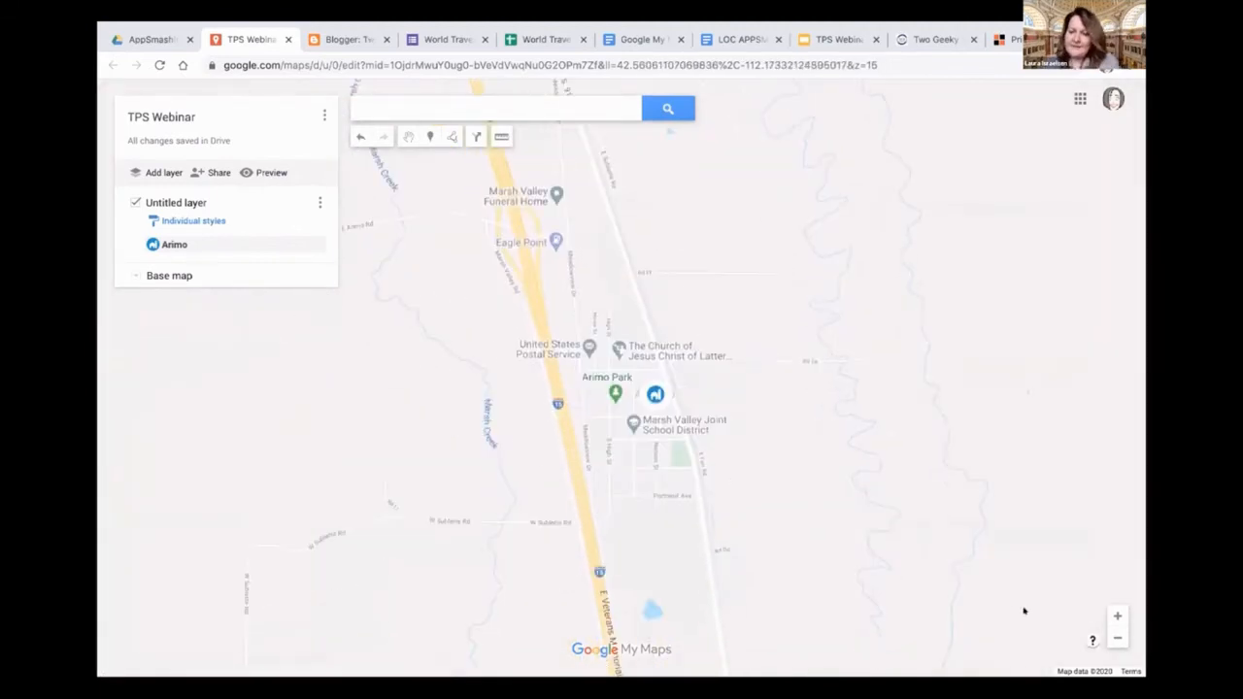
click(1116, 637)
click(1116, 637)
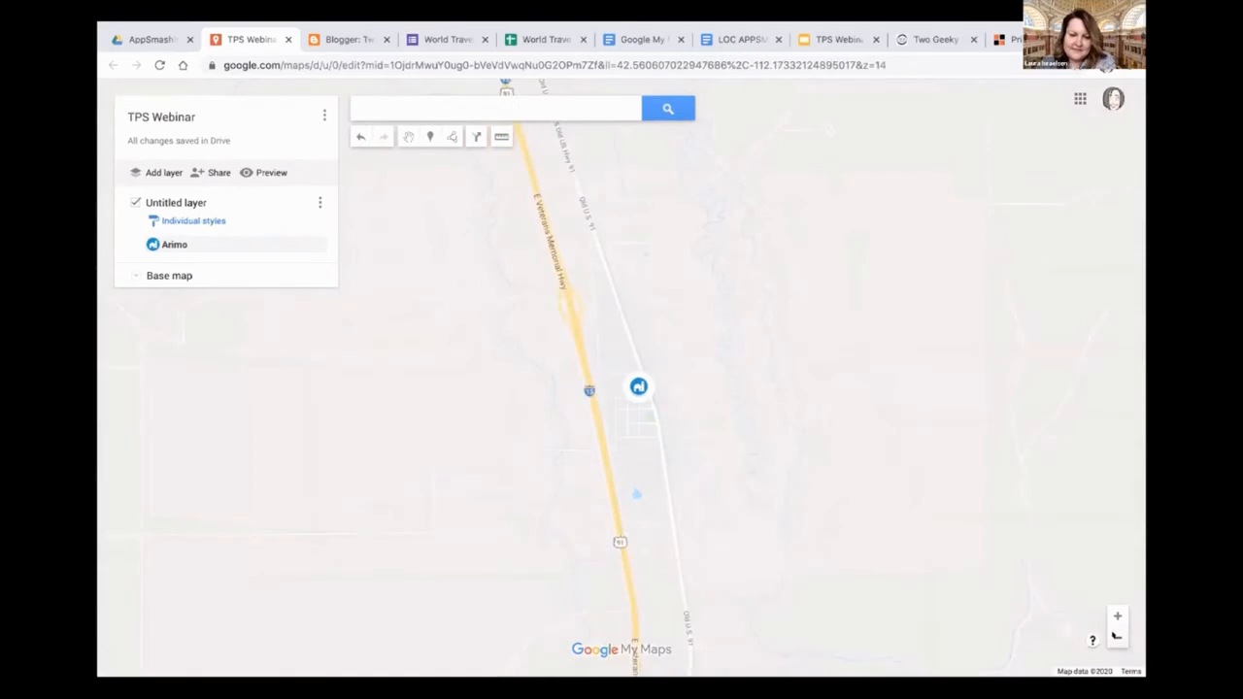
scroll(858, 561, down, 1)
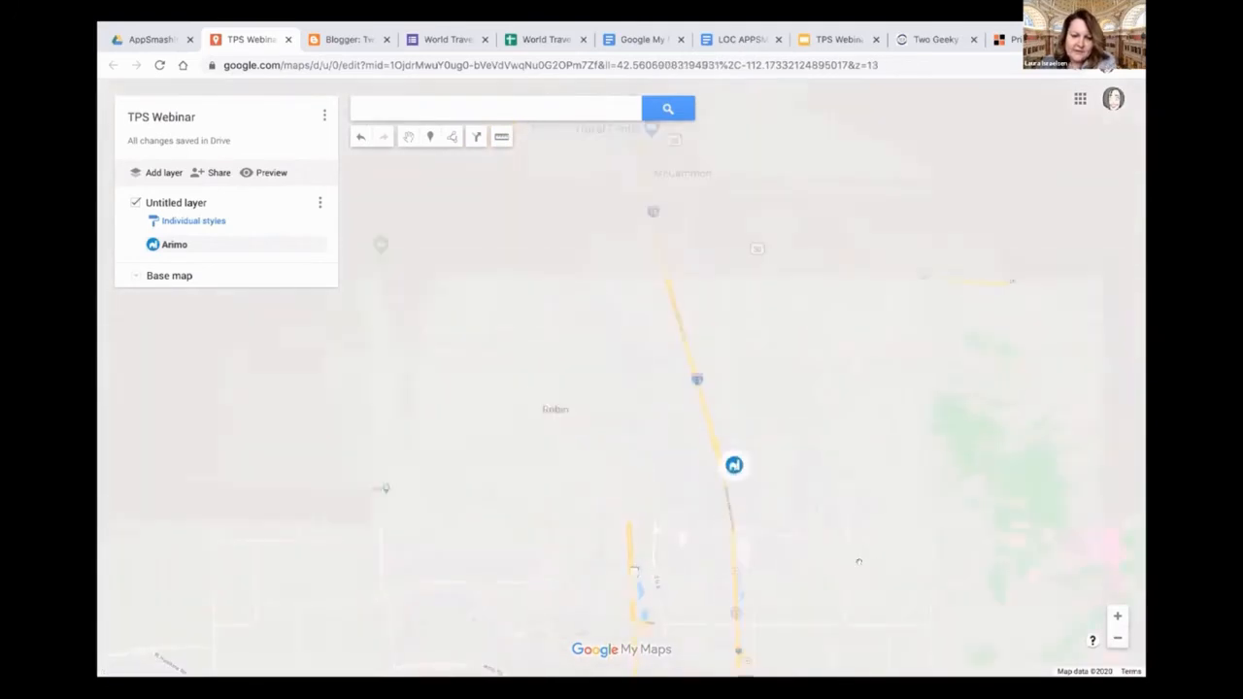
drag(756, 423, 648, 332)
mouse_move(648, 466)
mouse_down()
mouse_move(644, 335)
mouse_move(682, 269)
mouse_up()
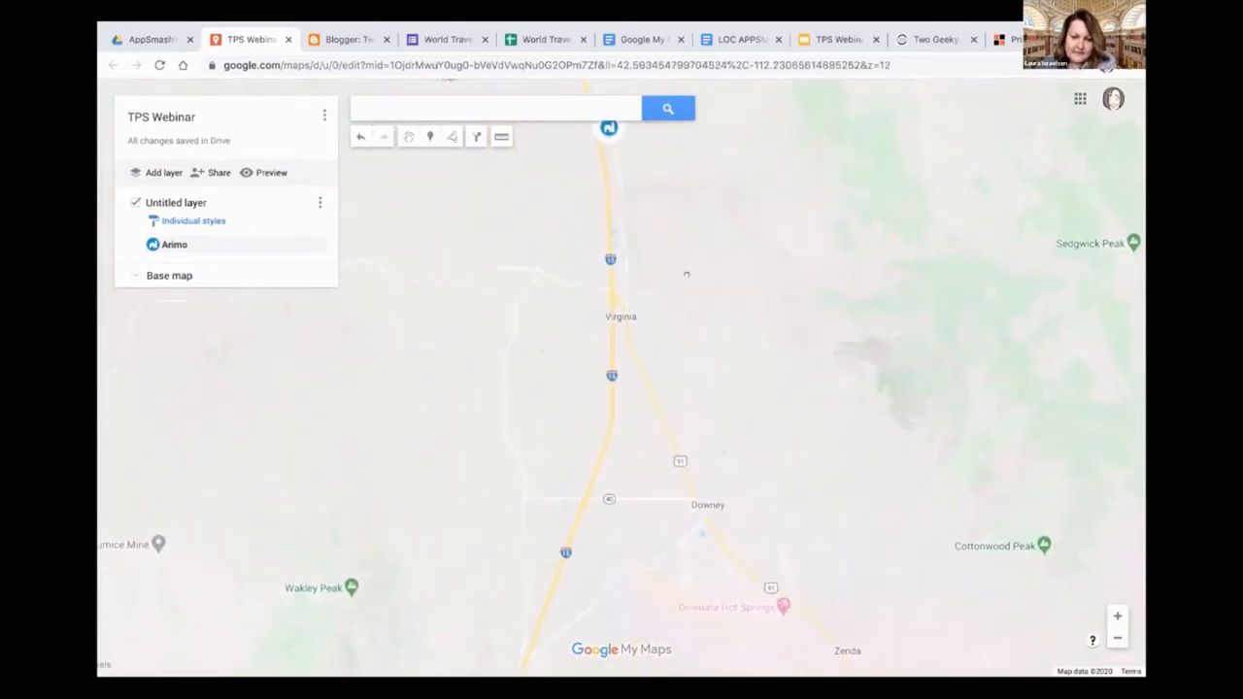
drag(715, 377, 720, 229)
scroll(744, 333, up, 1)
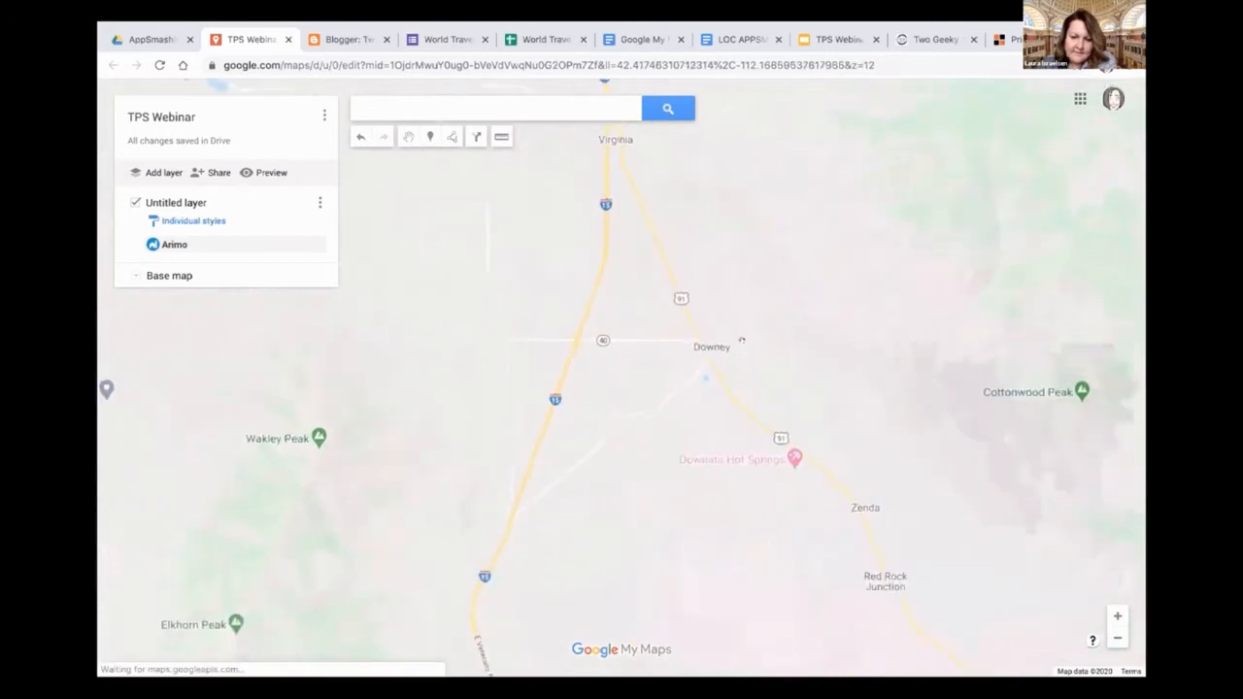
scroll(743, 333, down, 1)
scroll(743, 333, down, 1)
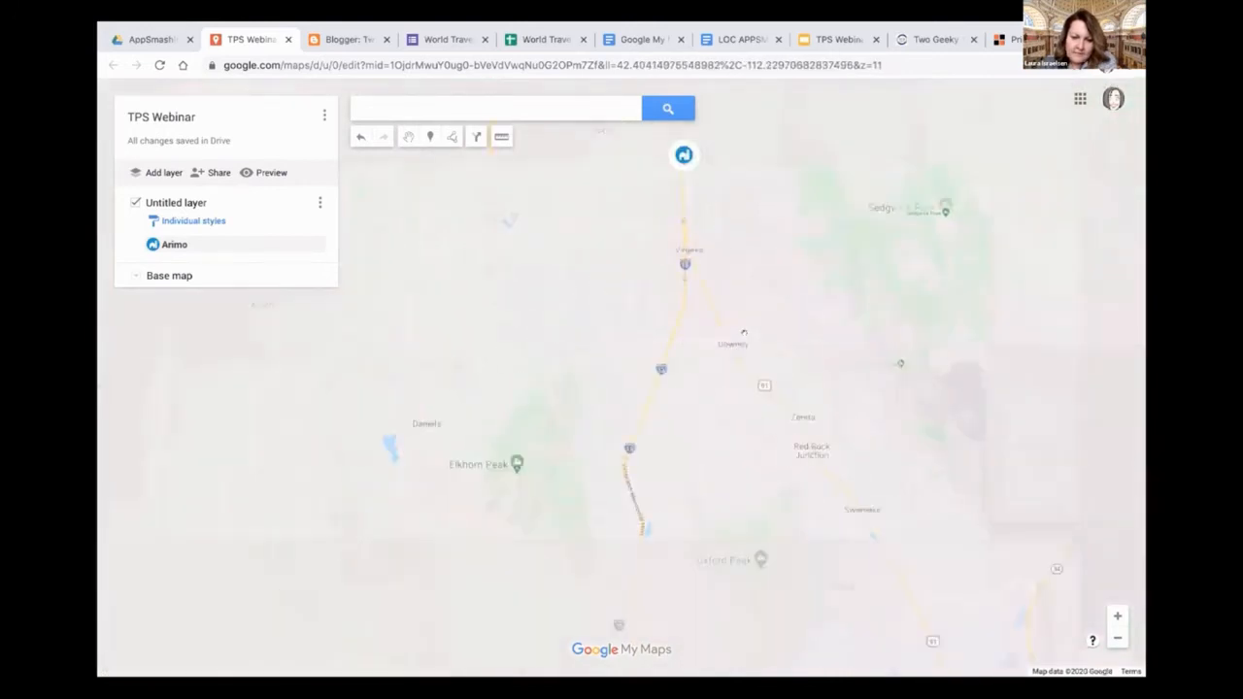
scroll(744, 333, down, 1)
mouse_move(869, 482)
mouse_down()
mouse_move(753, 393)
mouse_move(696, 269)
mouse_move(705, 248)
mouse_up()
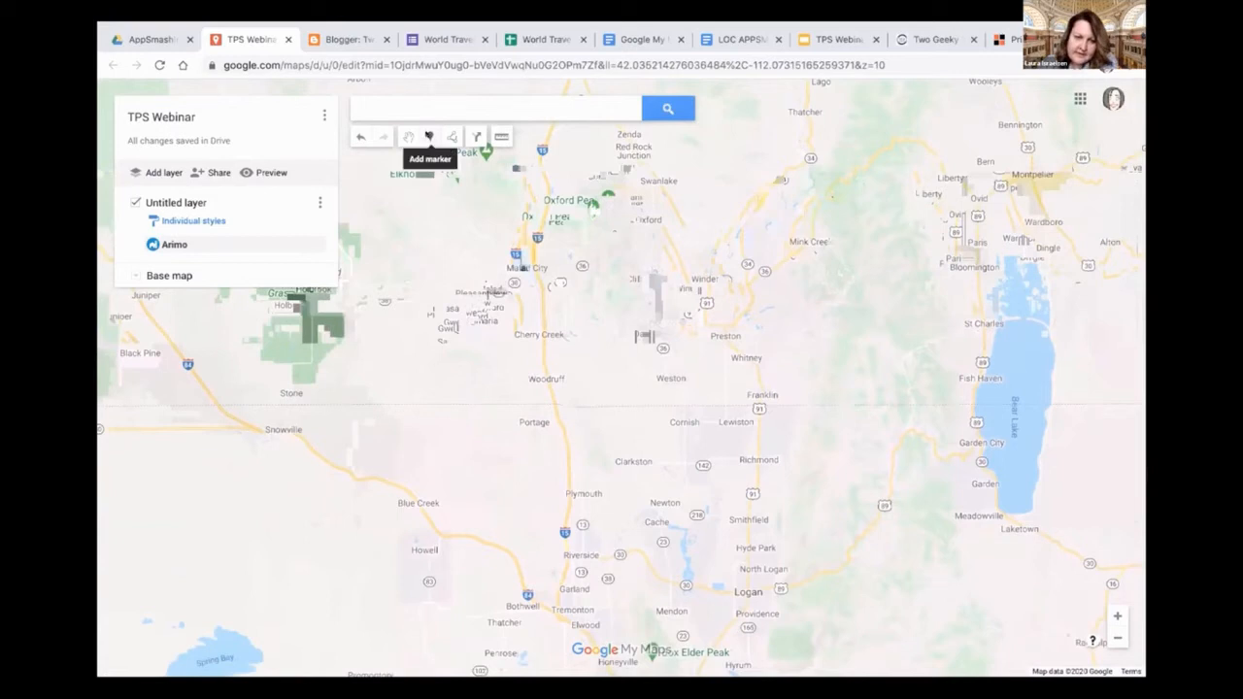
click(428, 137)
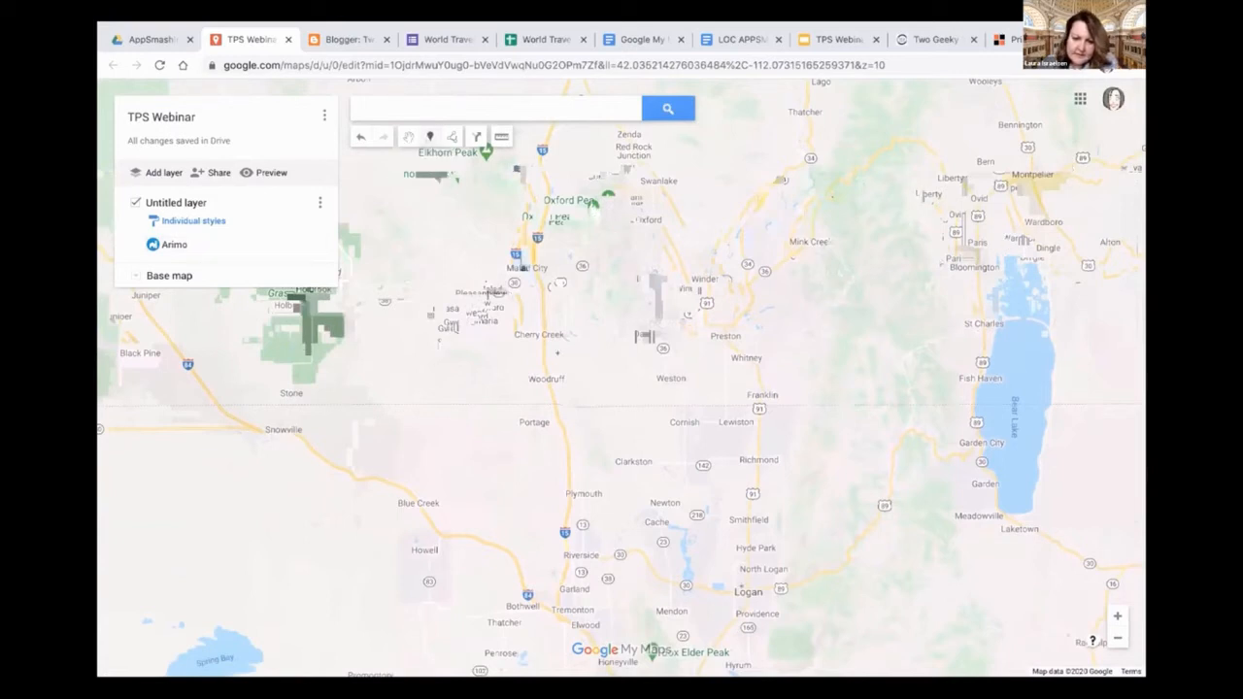
click(747, 591)
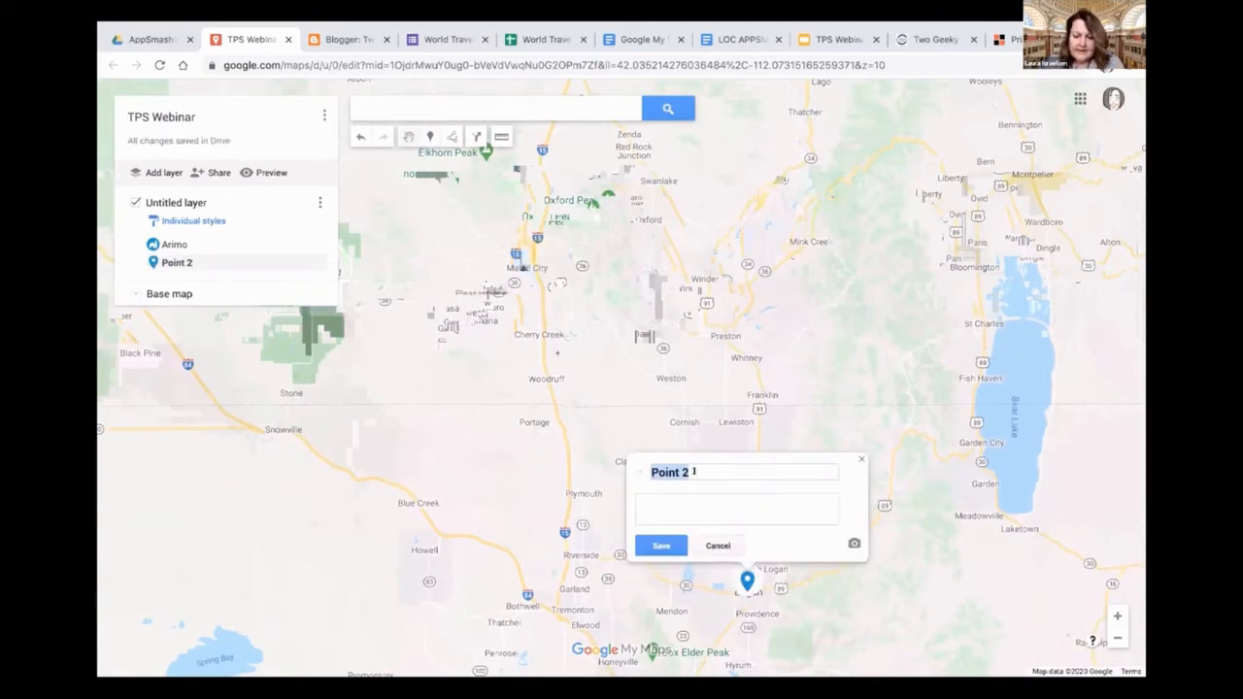
Title the new Logan marker "Utah State University"
text(Utah S)
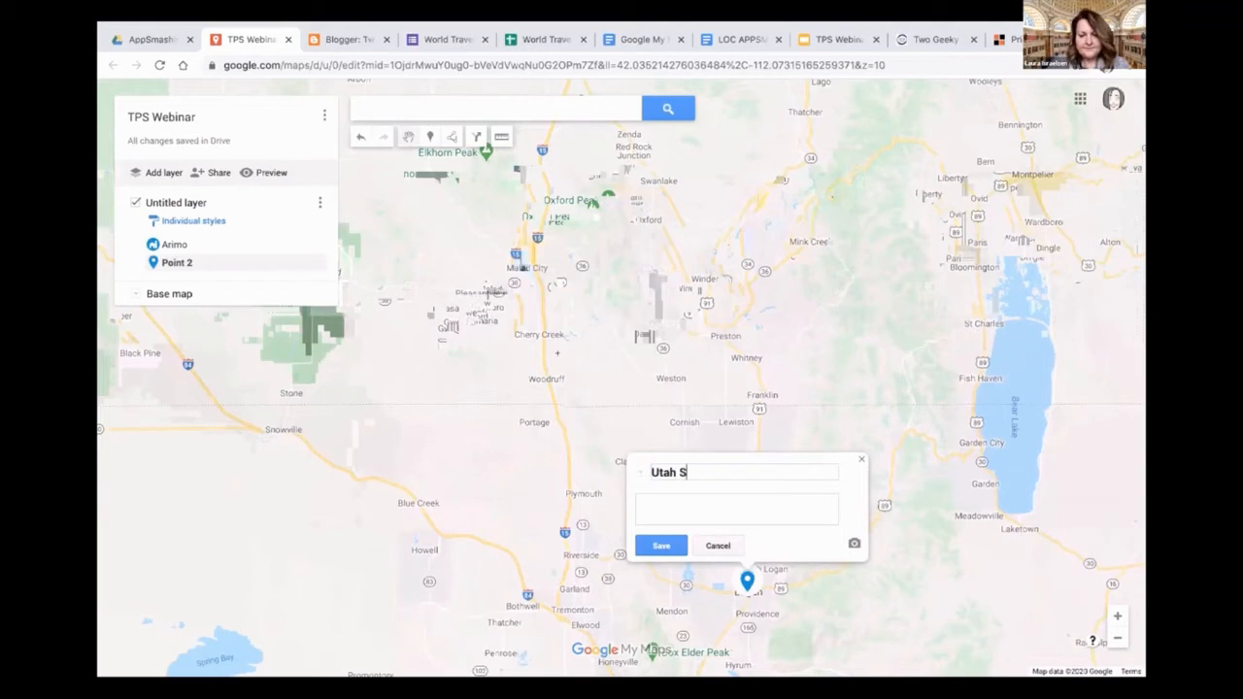
text(tate Univer)
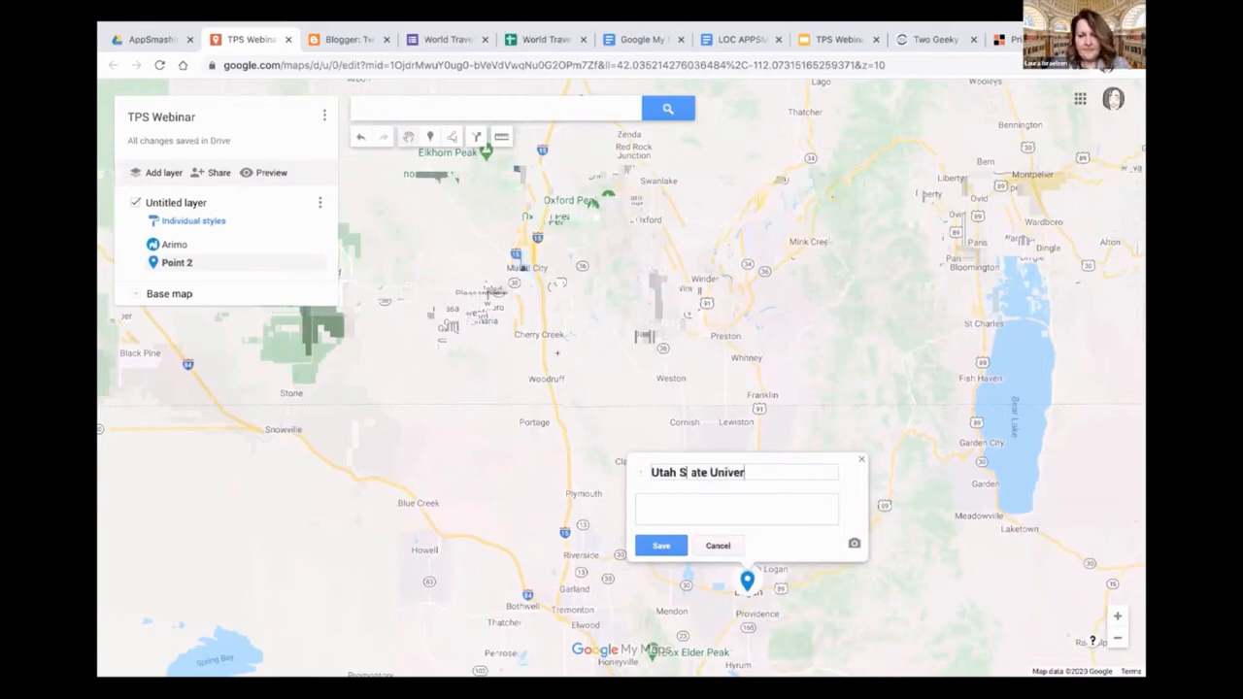
text(sity)
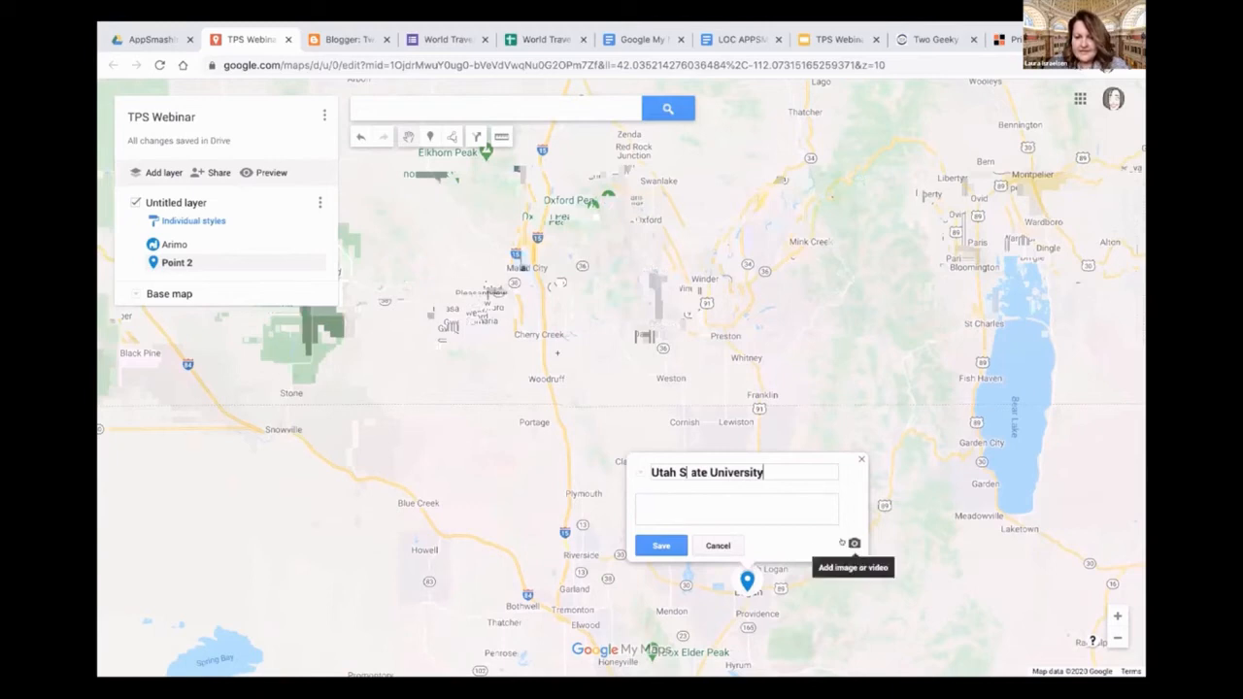
click(853, 543)
drag(350, 243, 297, 240)
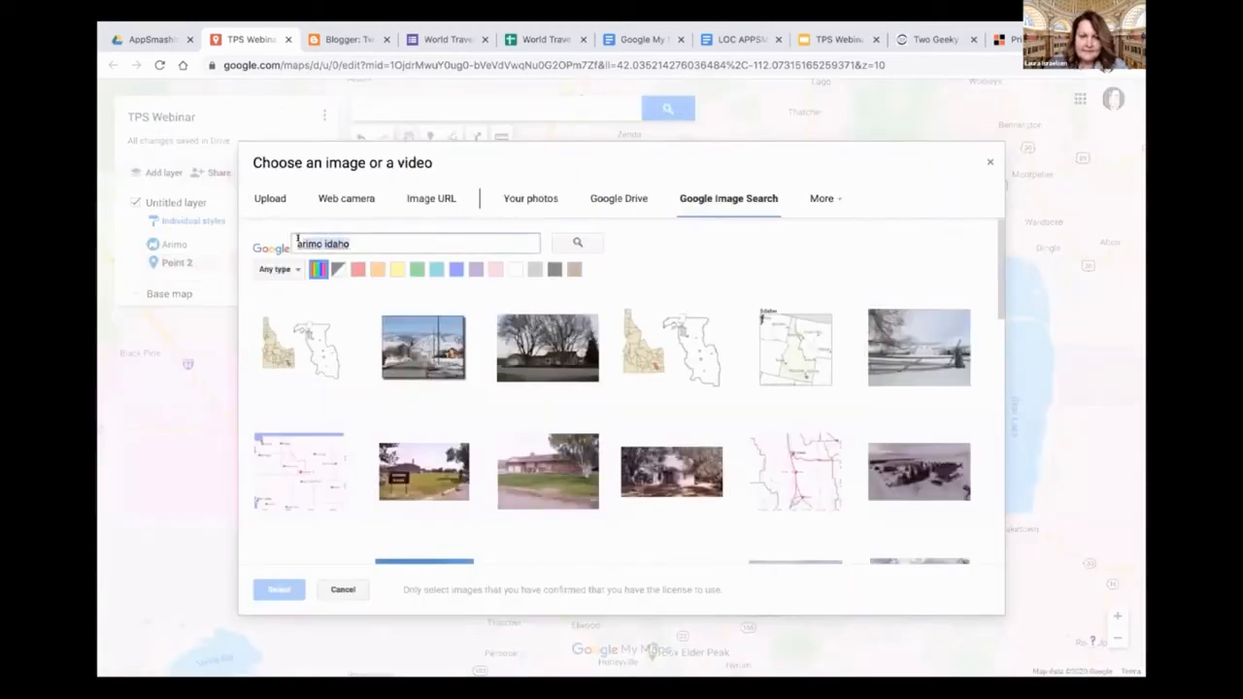
click(988, 163)
Save the Utah State University place and close its information card
click(646, 541)
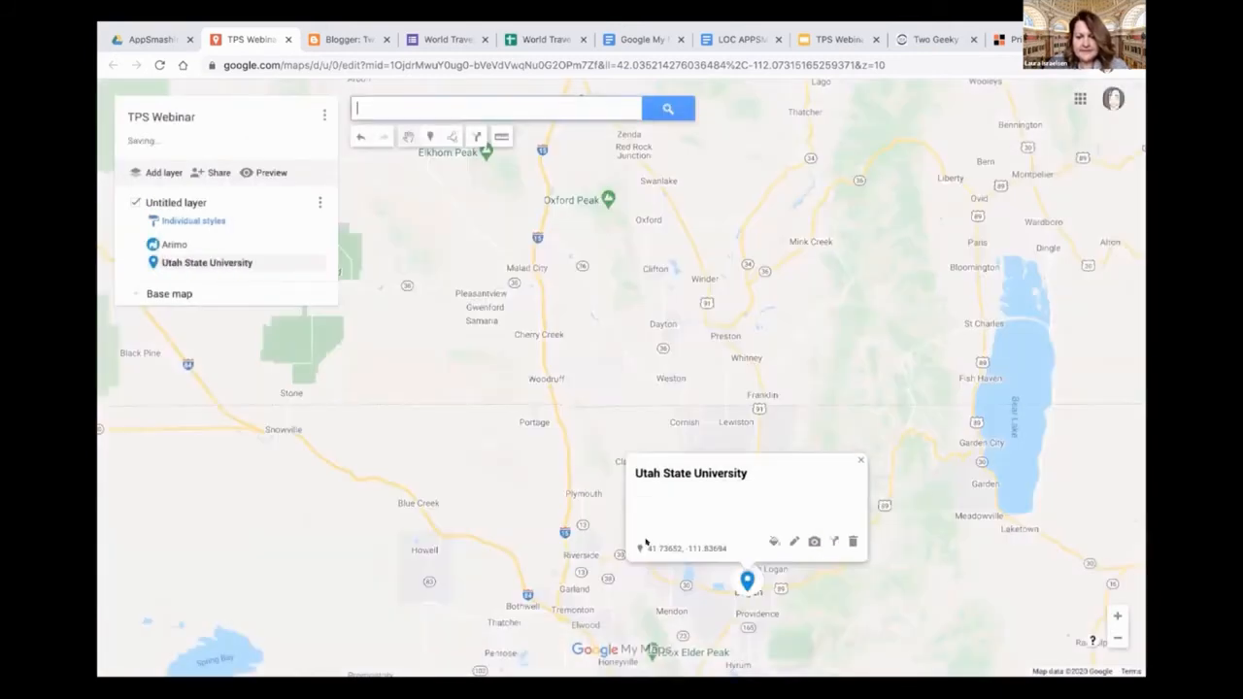
click(856, 459)
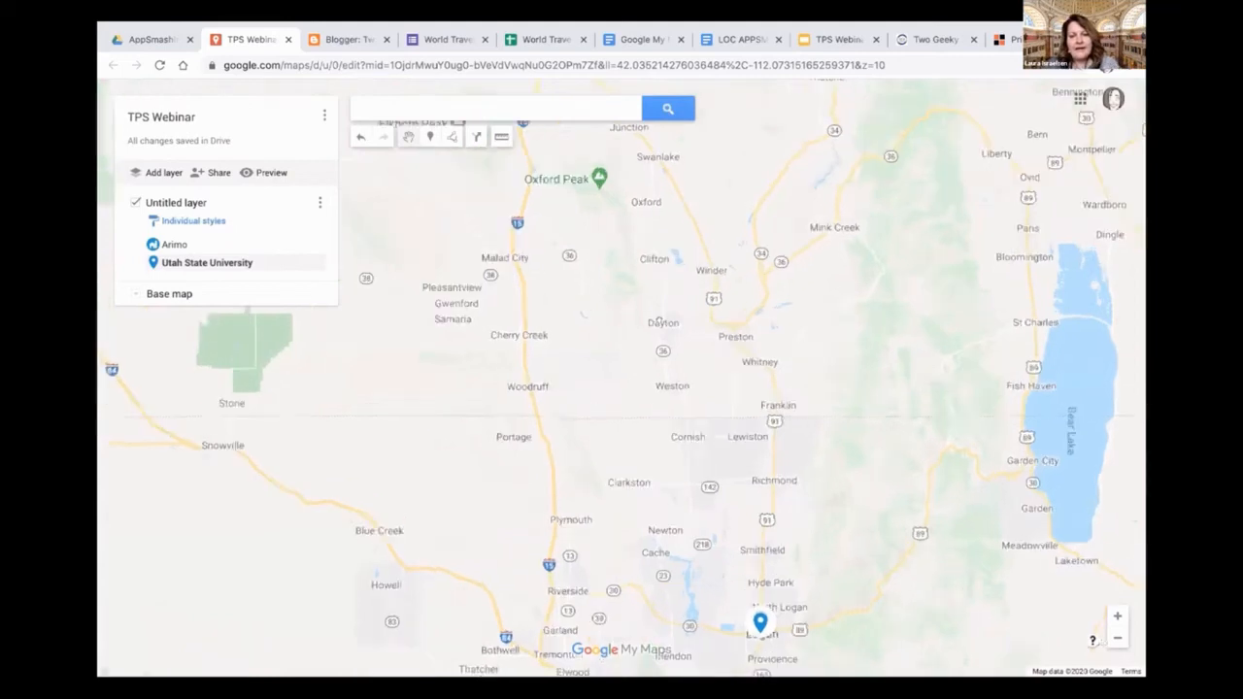
Draw a straight line from the Arimo marker to the Utah State University marker and close the line's card
scroll(660, 318, up, 2)
scroll(679, 320, down, 2)
scroll(684, 321, down, 2)
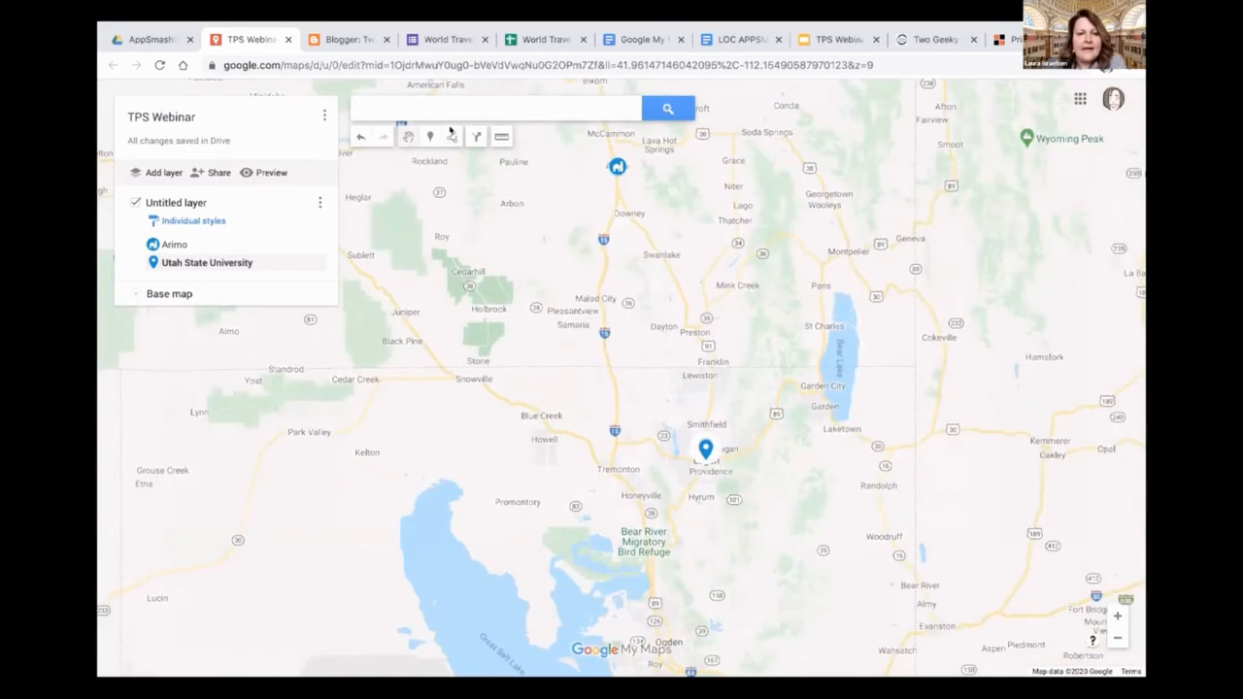
click(451, 136)
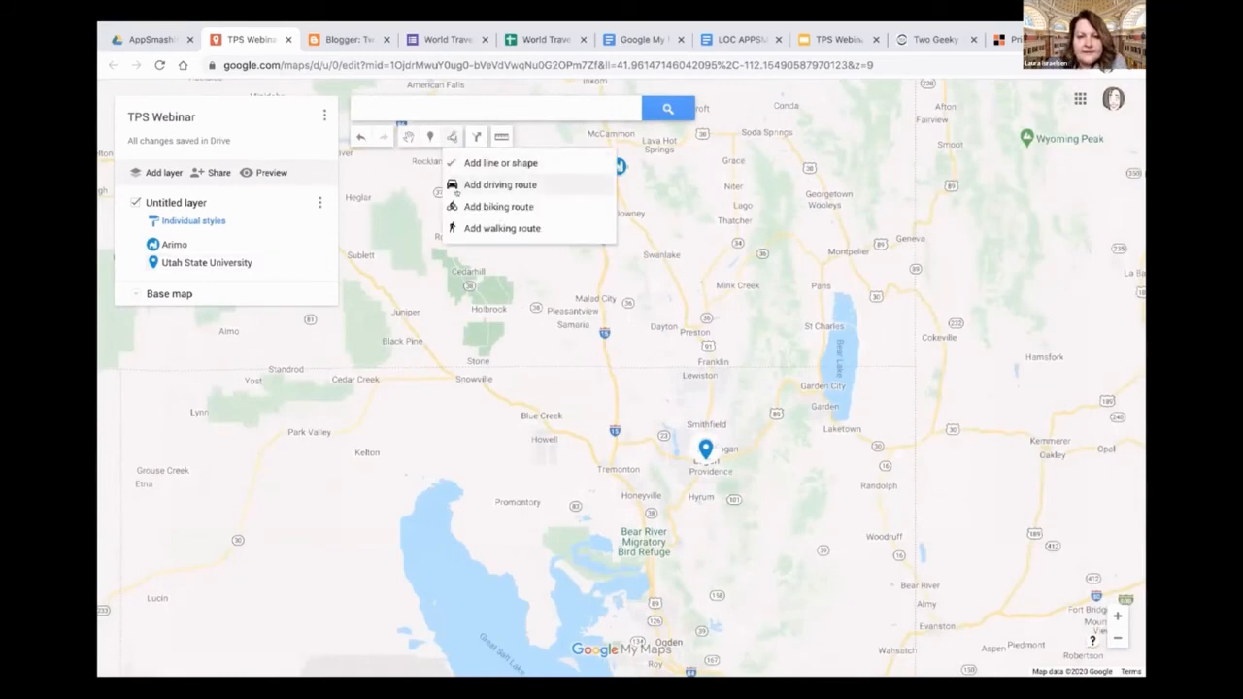
click(500, 163)
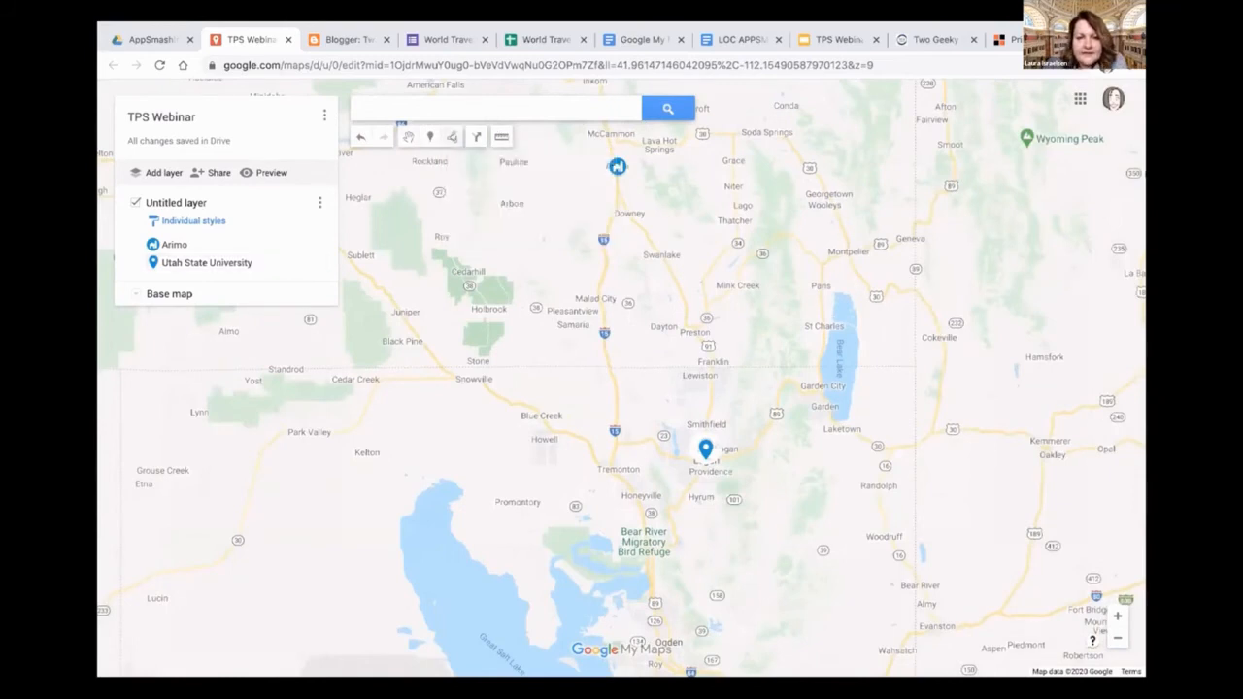
click(617, 168)
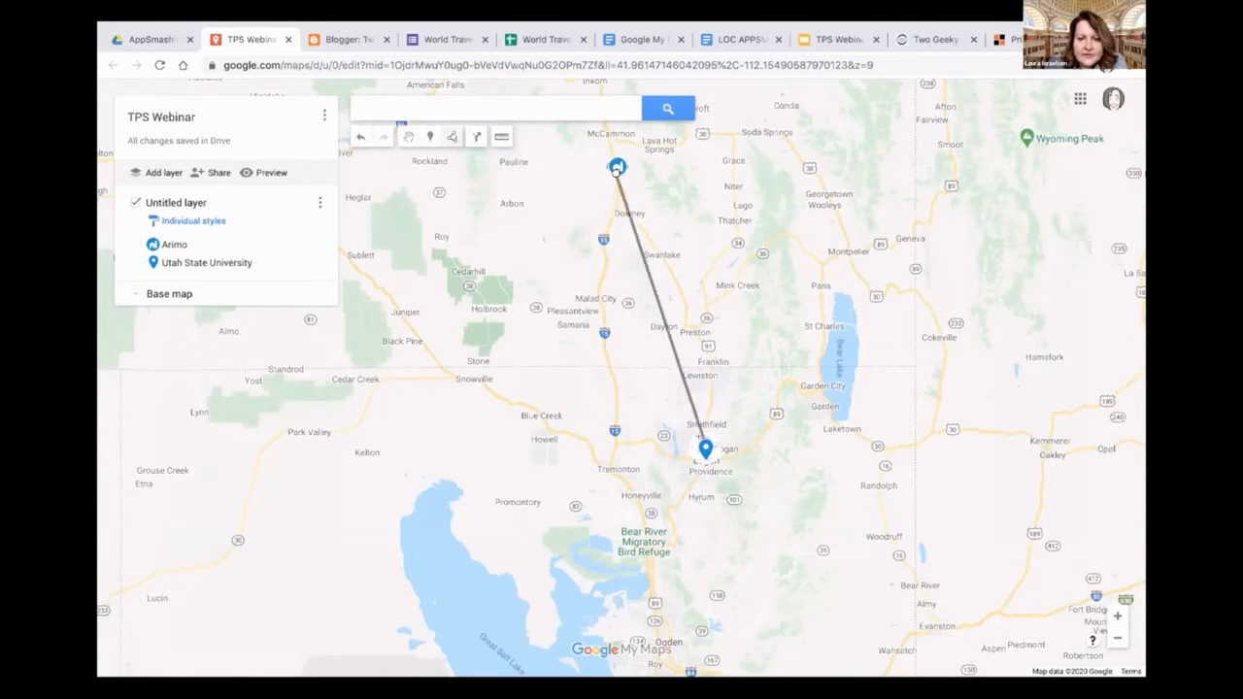
double_click(700, 439)
double_click(704, 442)
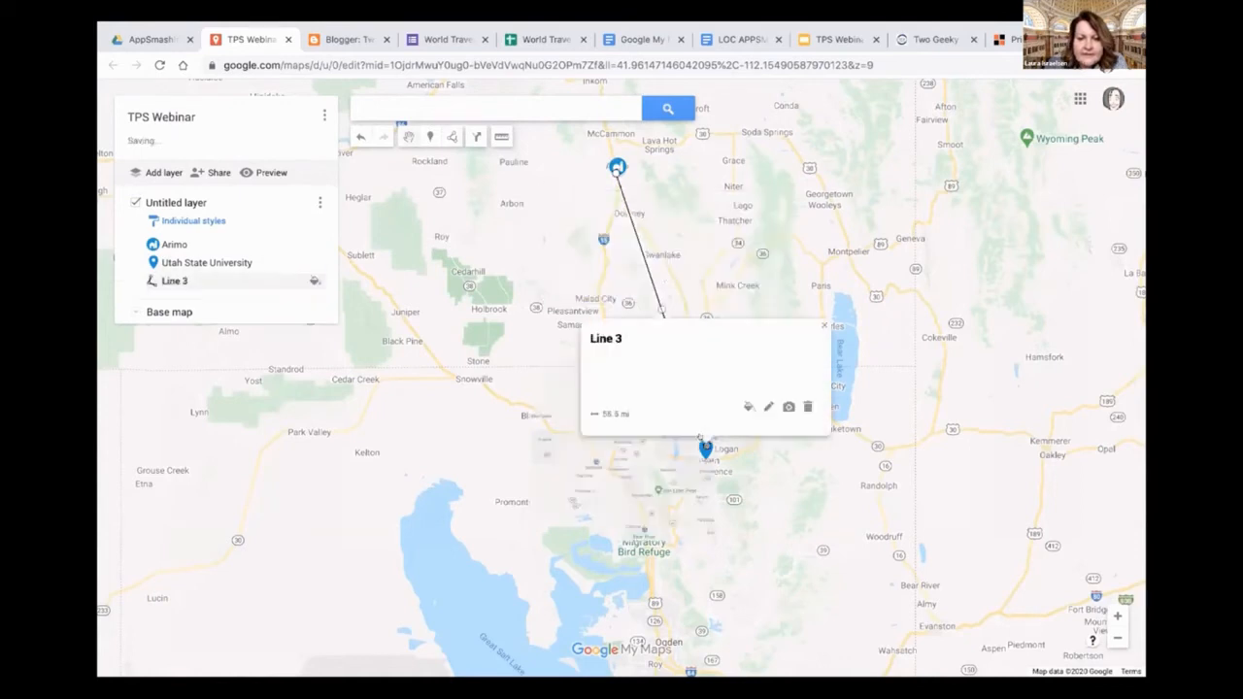
click(816, 332)
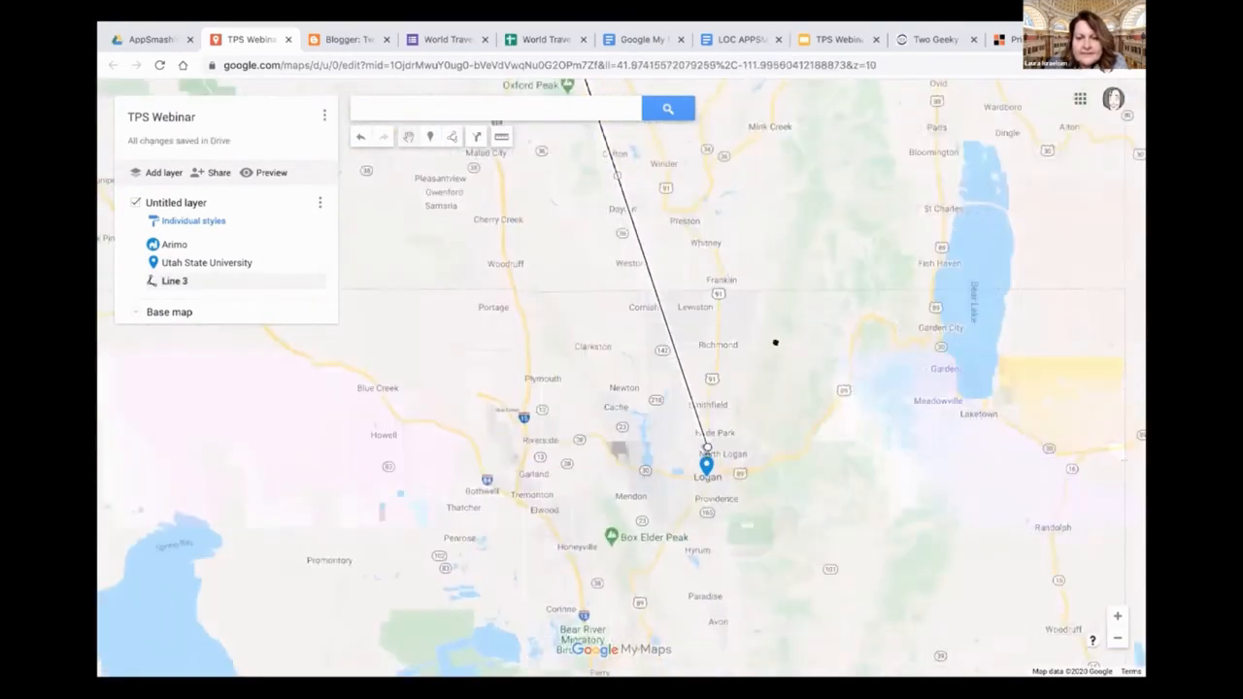
Measure the straight-line distance from the Arimo marker to the Utah State University marker, closing the information card that opens
scroll(774, 342, up, 1)
scroll(775, 343, down, 1)
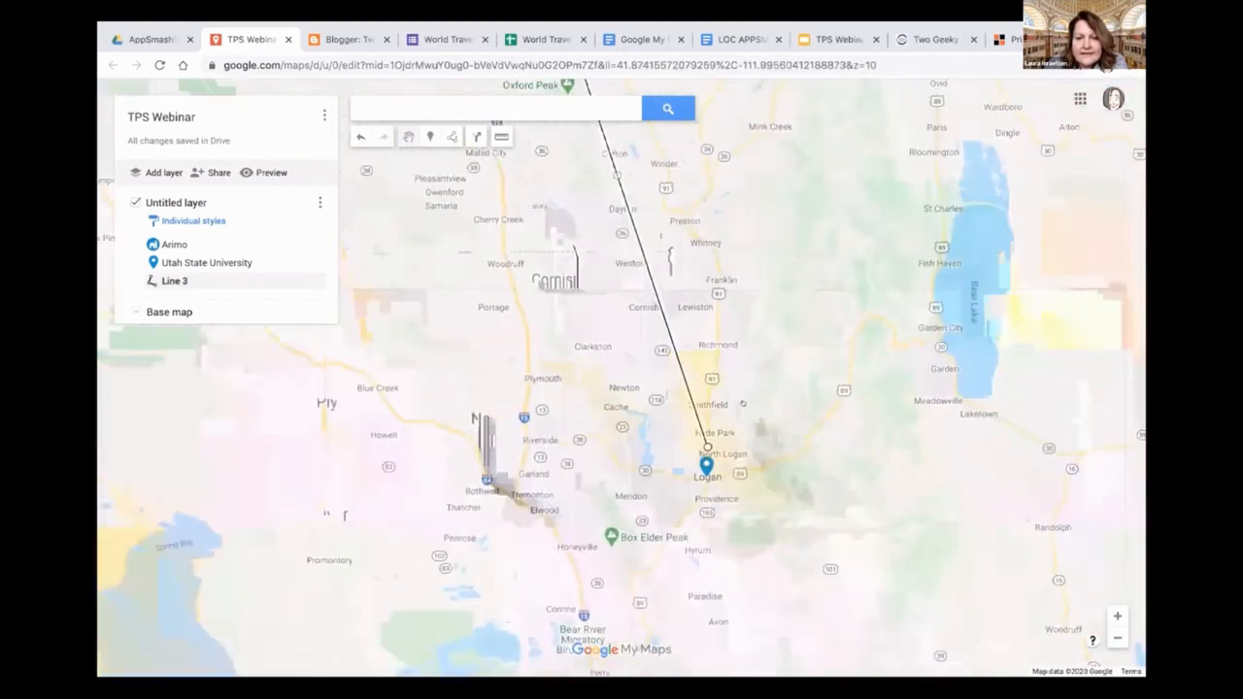
scroll(742, 403, down, 2)
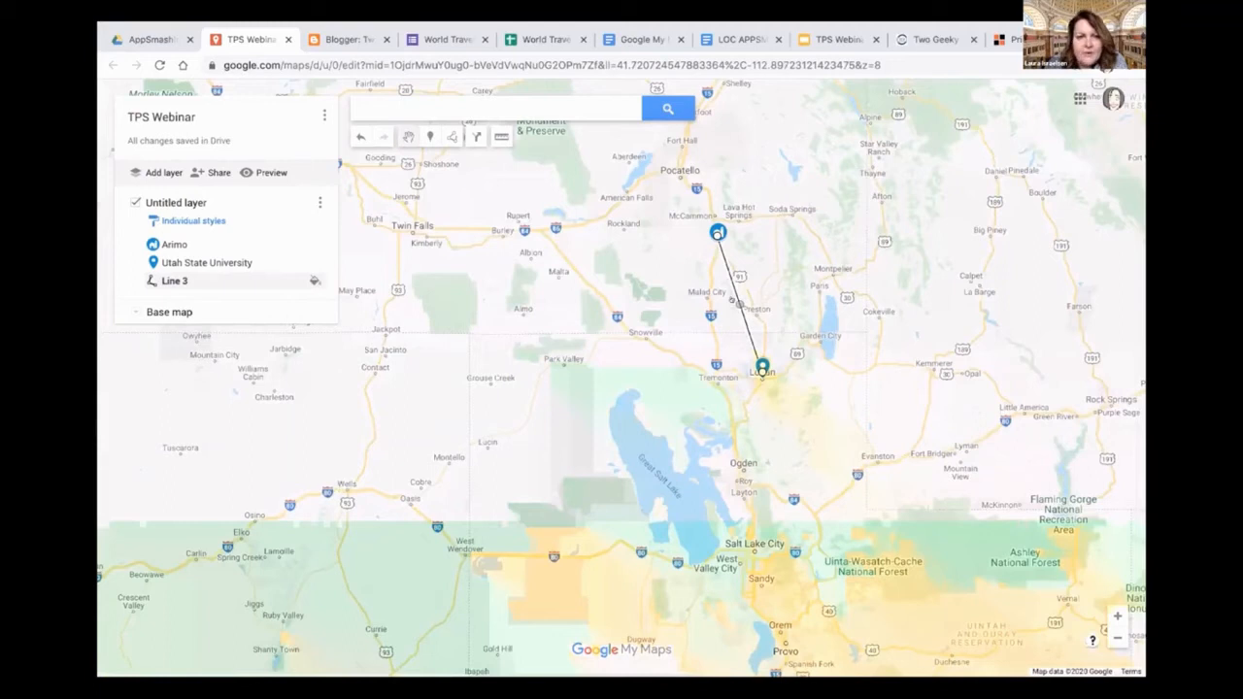
click(501, 136)
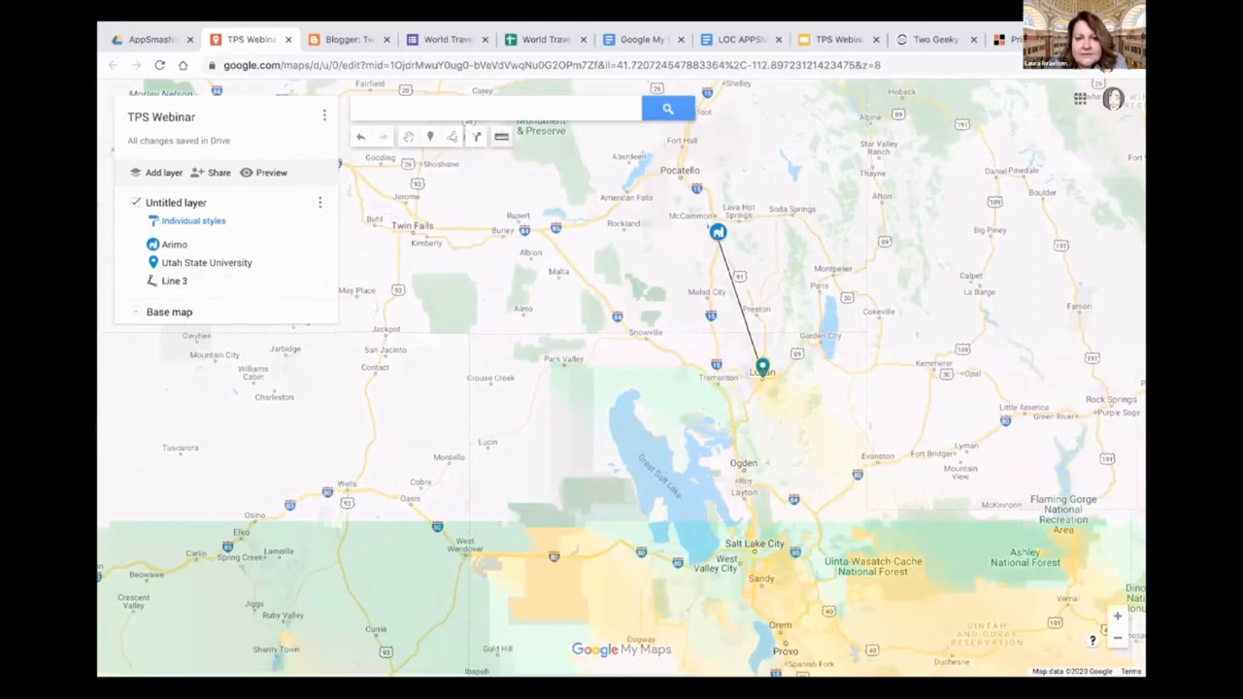
click(716, 234)
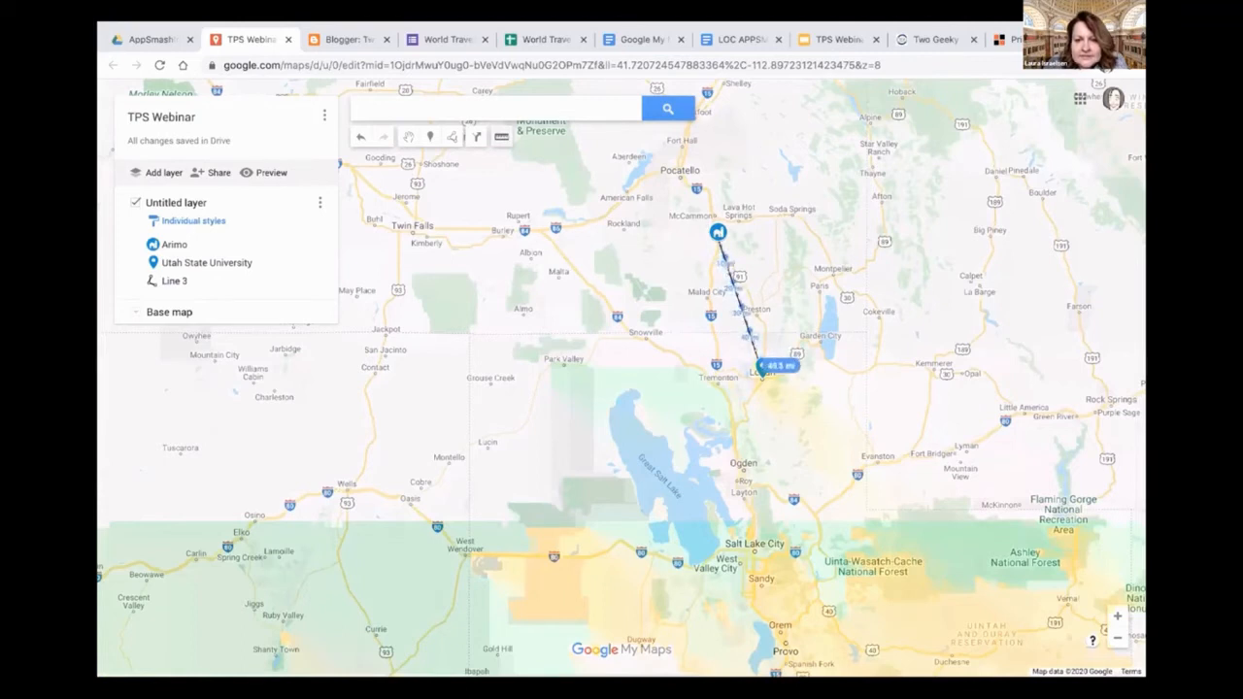
click(760, 370)
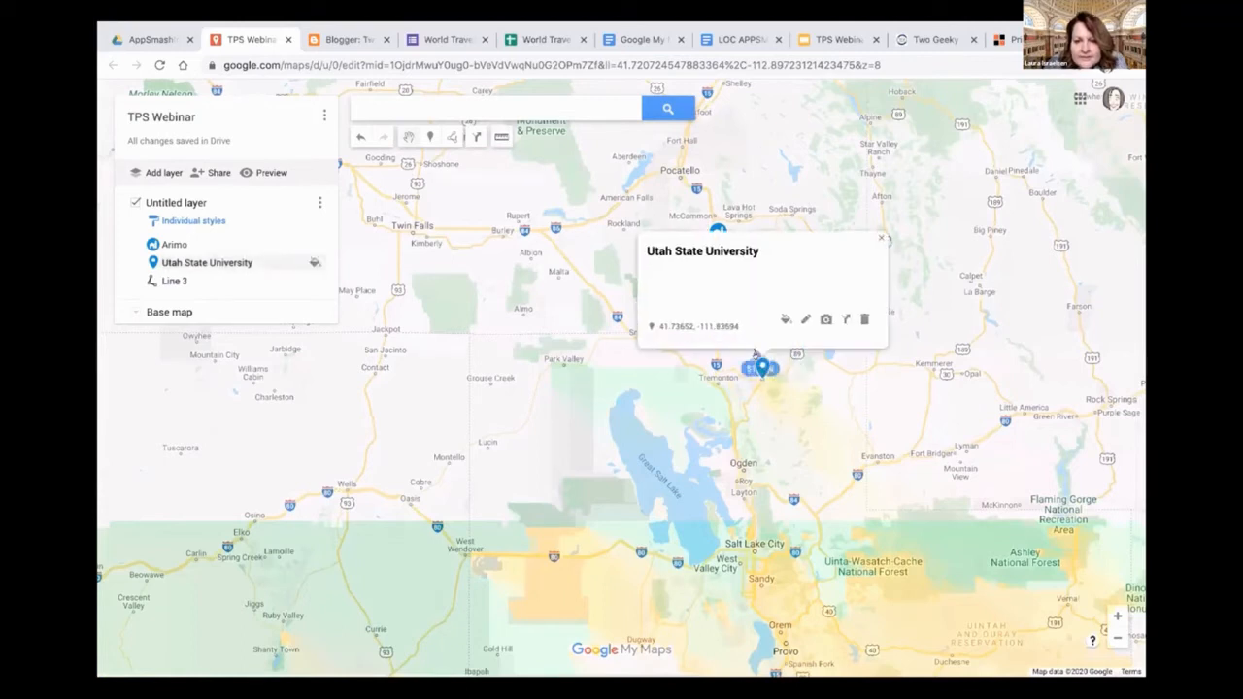
click(873, 243)
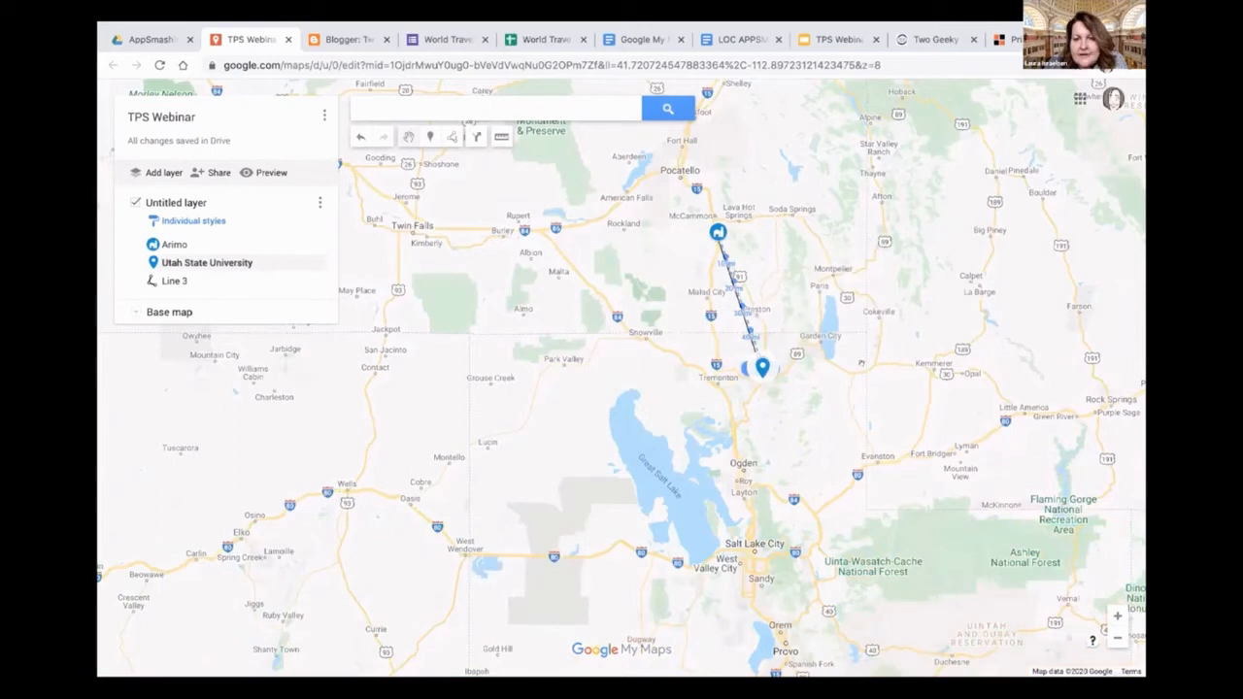
click(1117, 634)
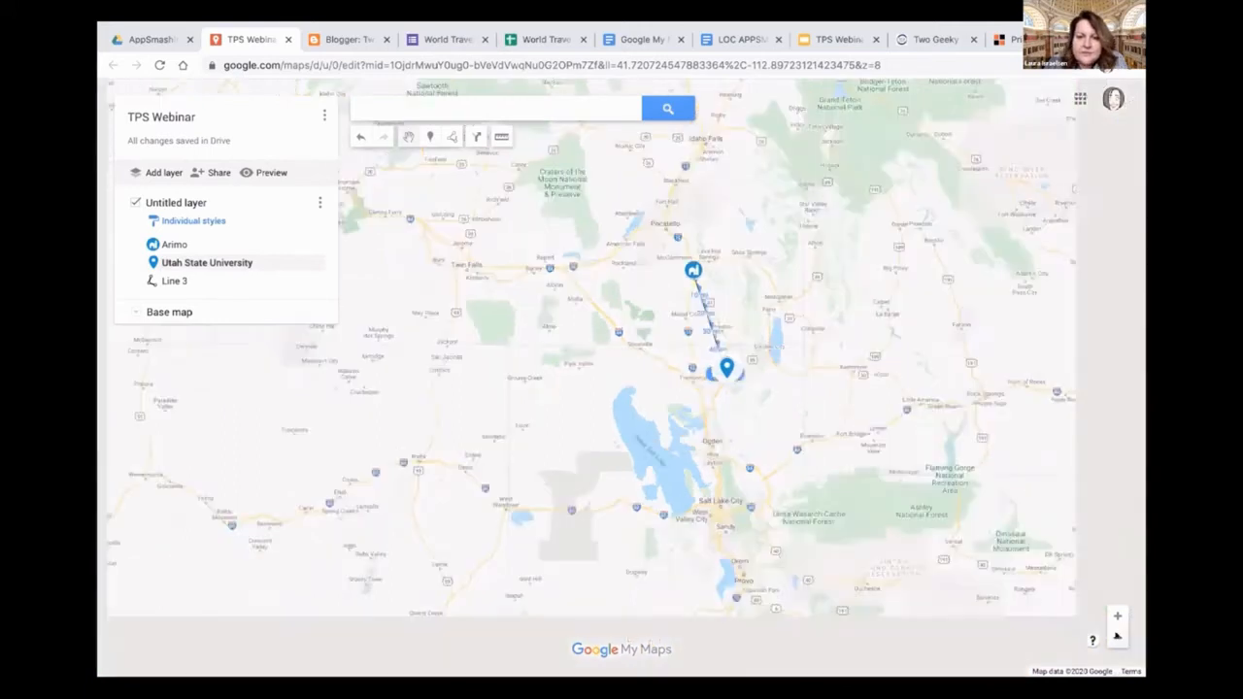
click(1116, 635)
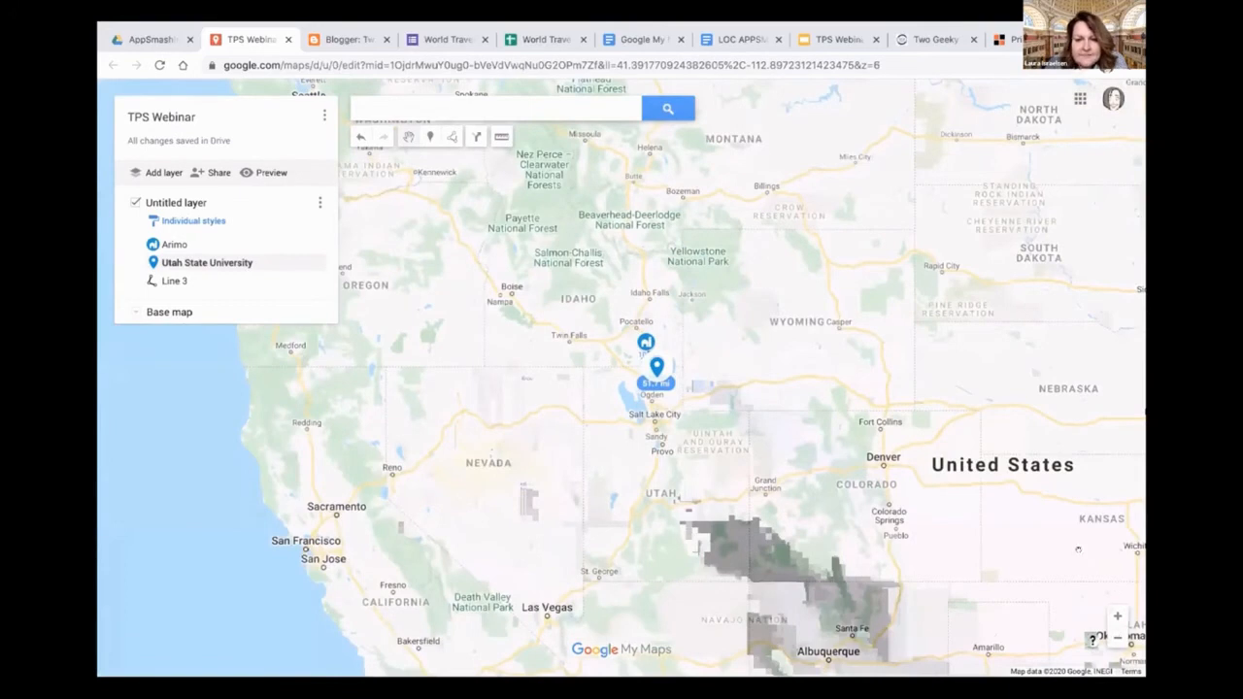
click(1117, 635)
click(1117, 635)
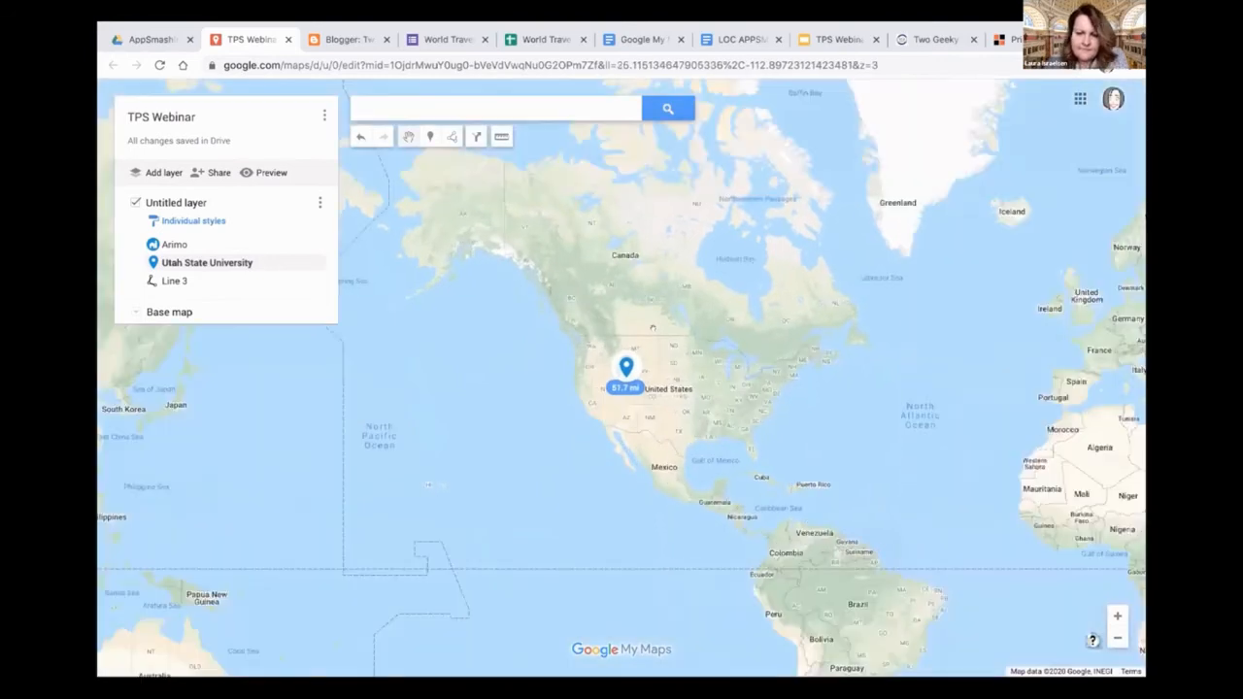
click(1117, 635)
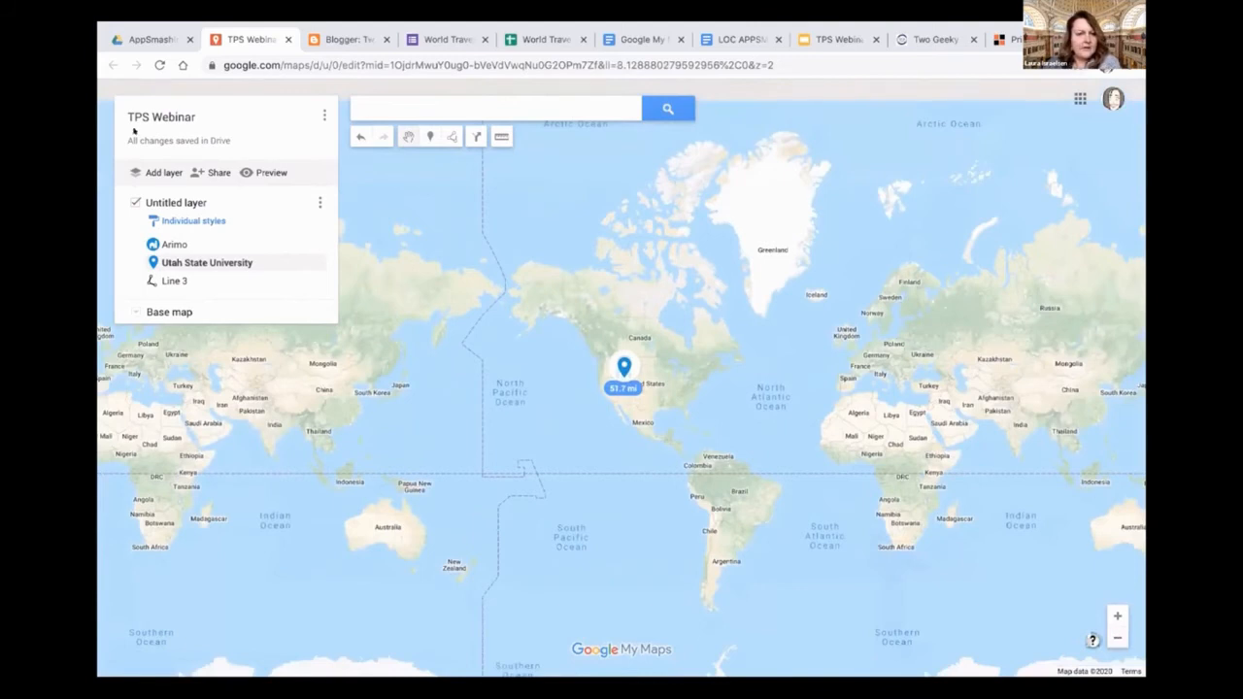
Rename the untitled layer "Life Story" and hide it on the map
click(175, 202)
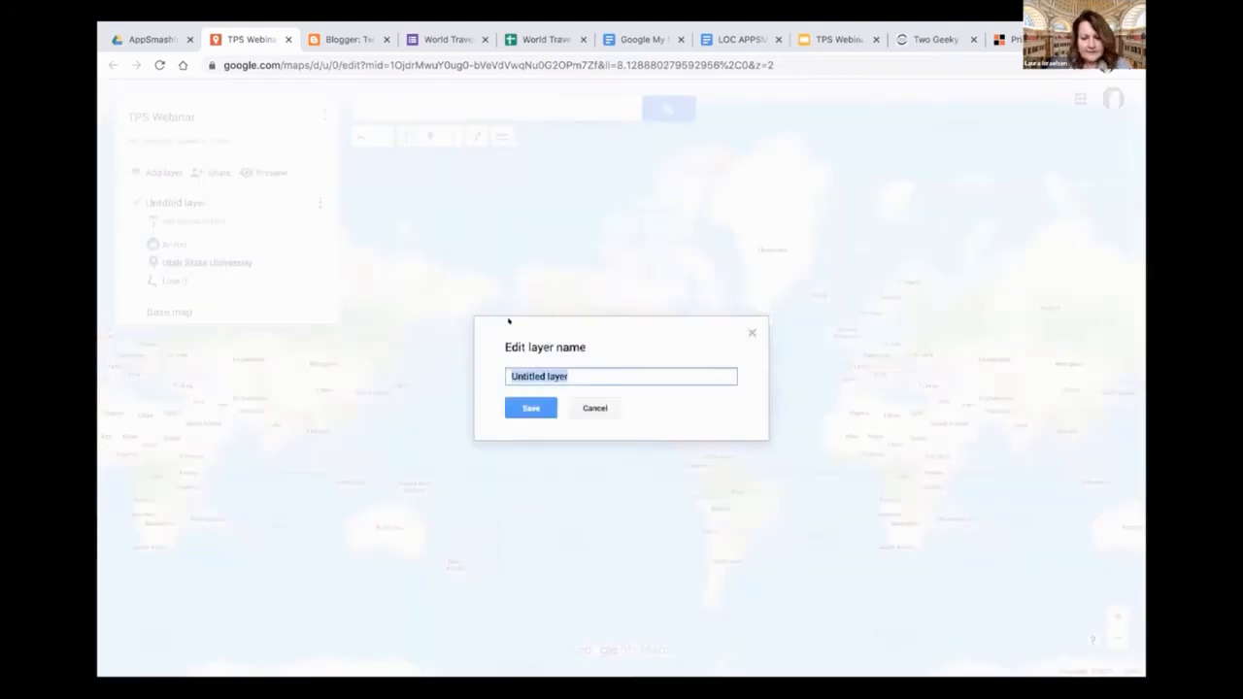
text(Lif)
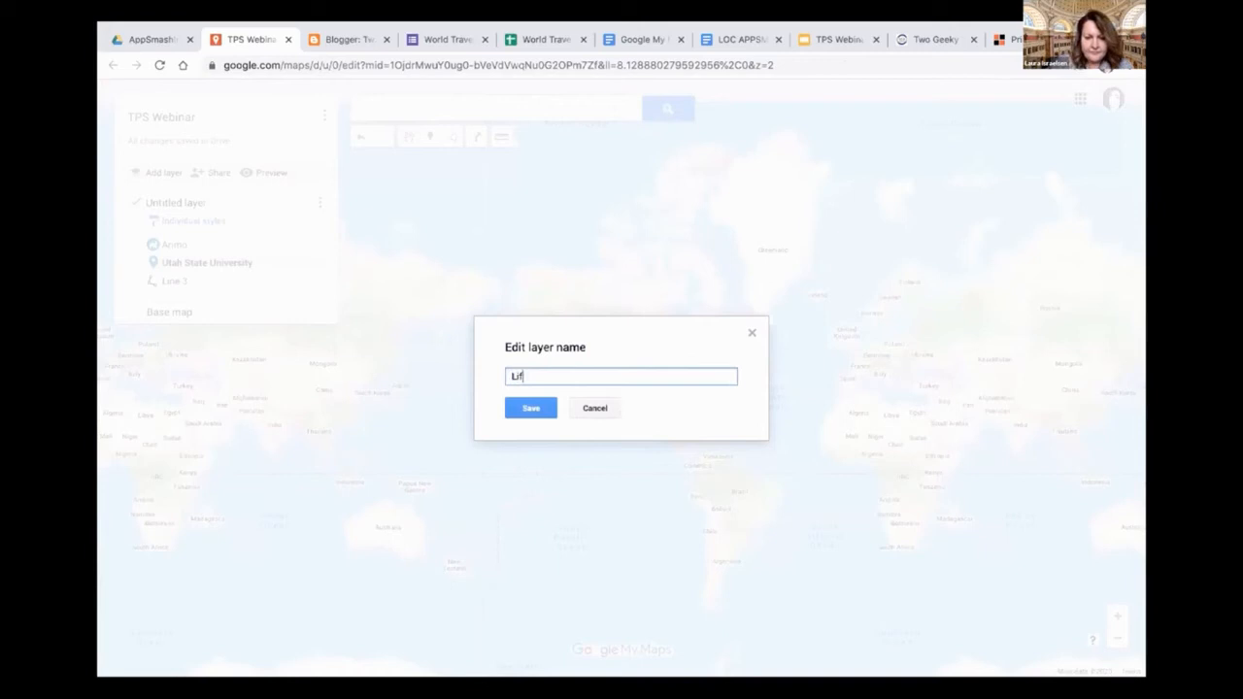
text(e Story)
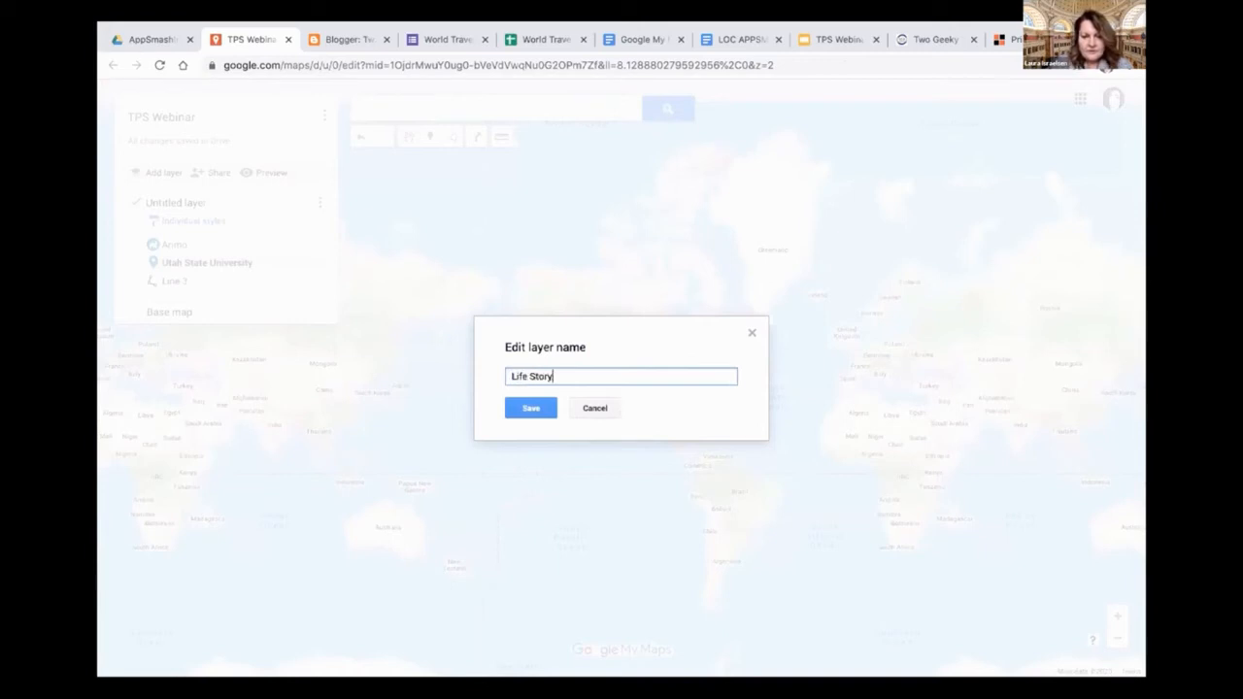
click(528, 408)
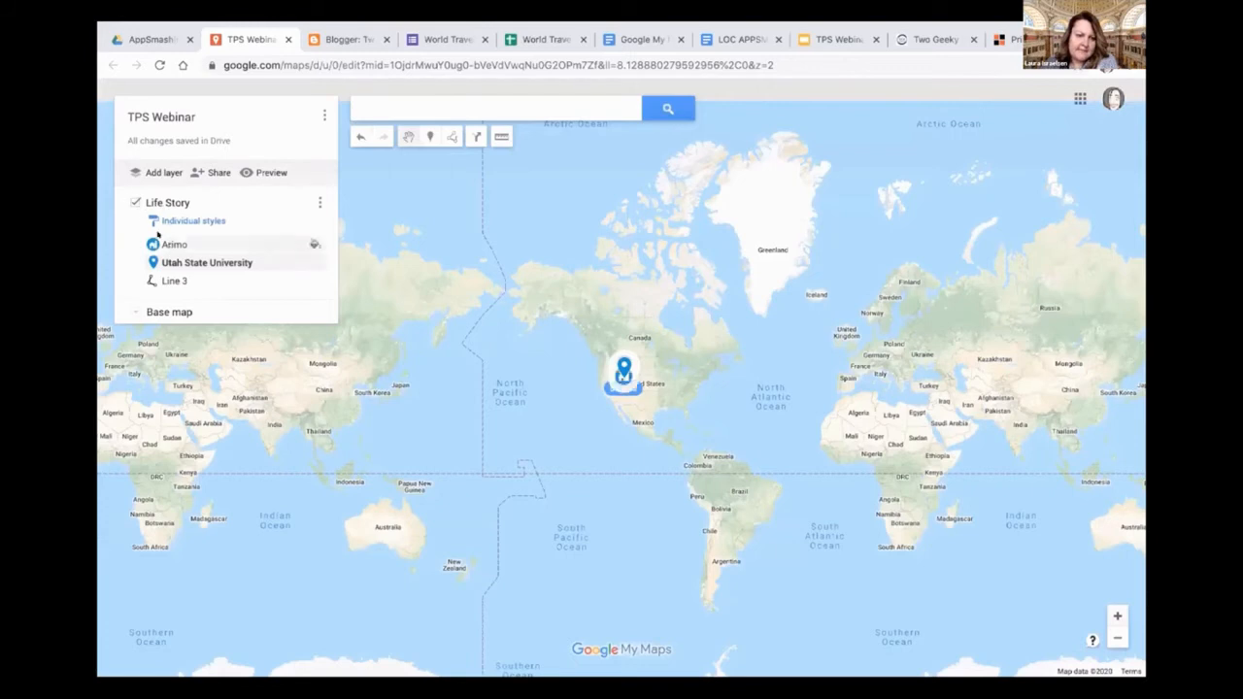
click(134, 202)
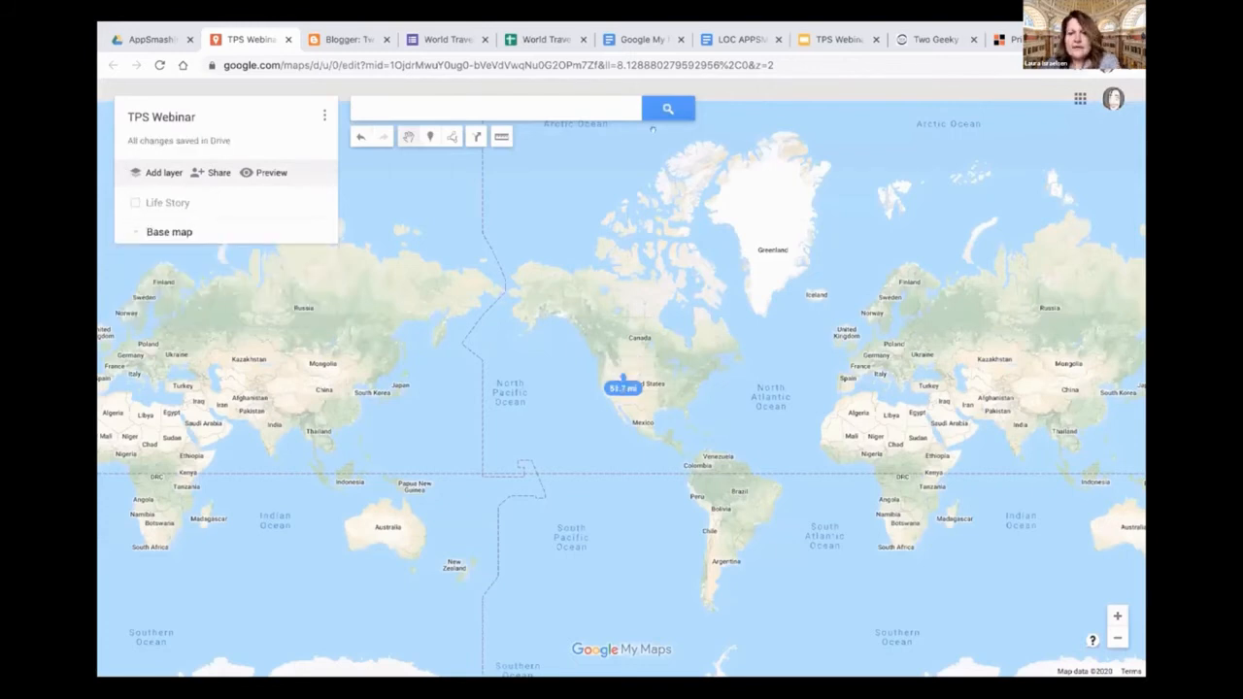
Draw a closed six-point polygon roughly tracing Greenland's outline
click(451, 138)
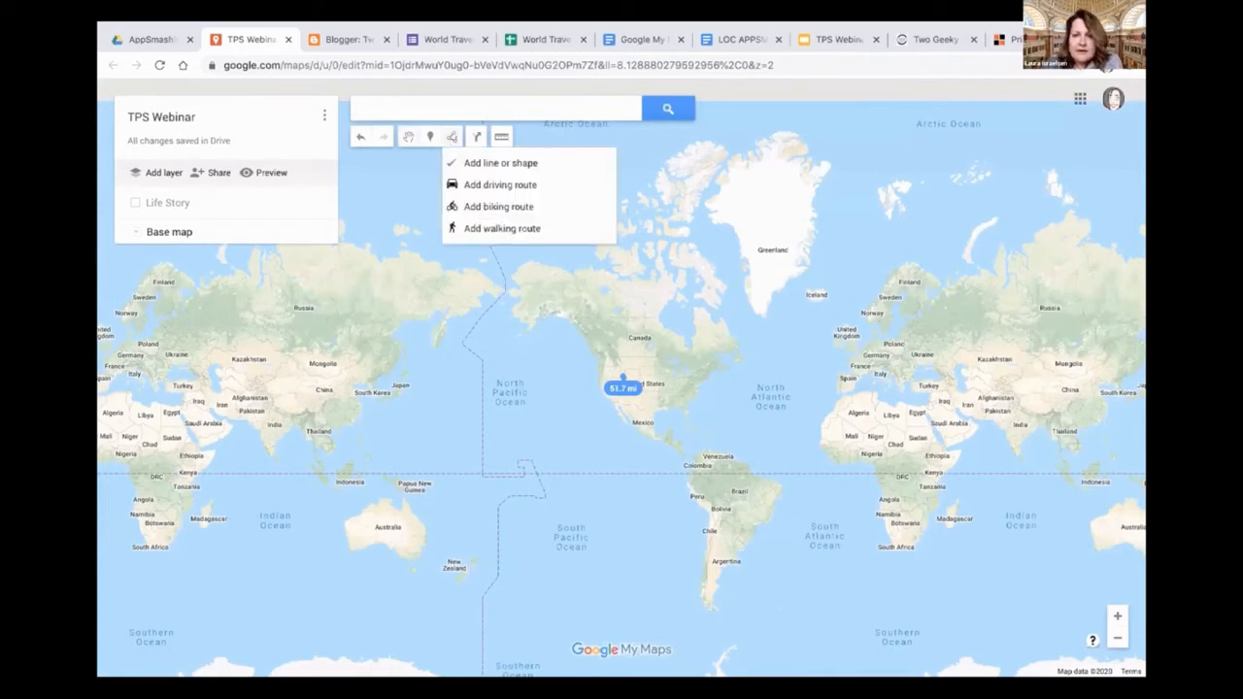
click(760, 139)
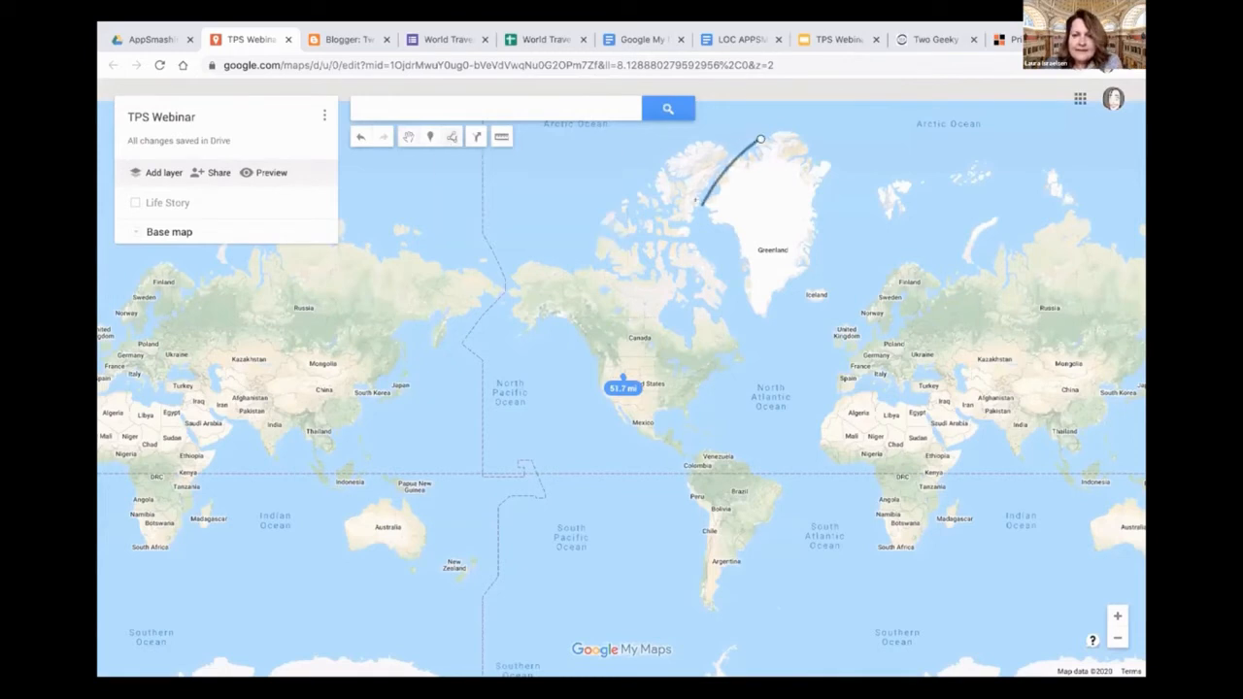
click(701, 206)
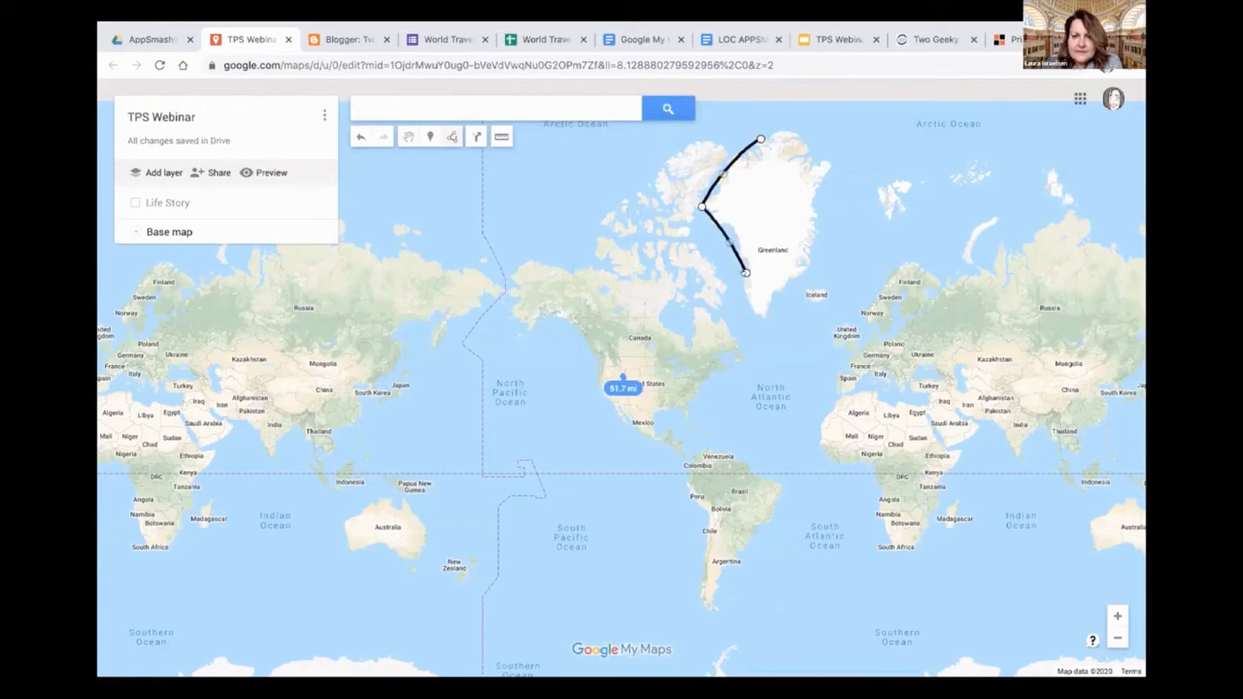
click(760, 318)
click(809, 265)
click(824, 170)
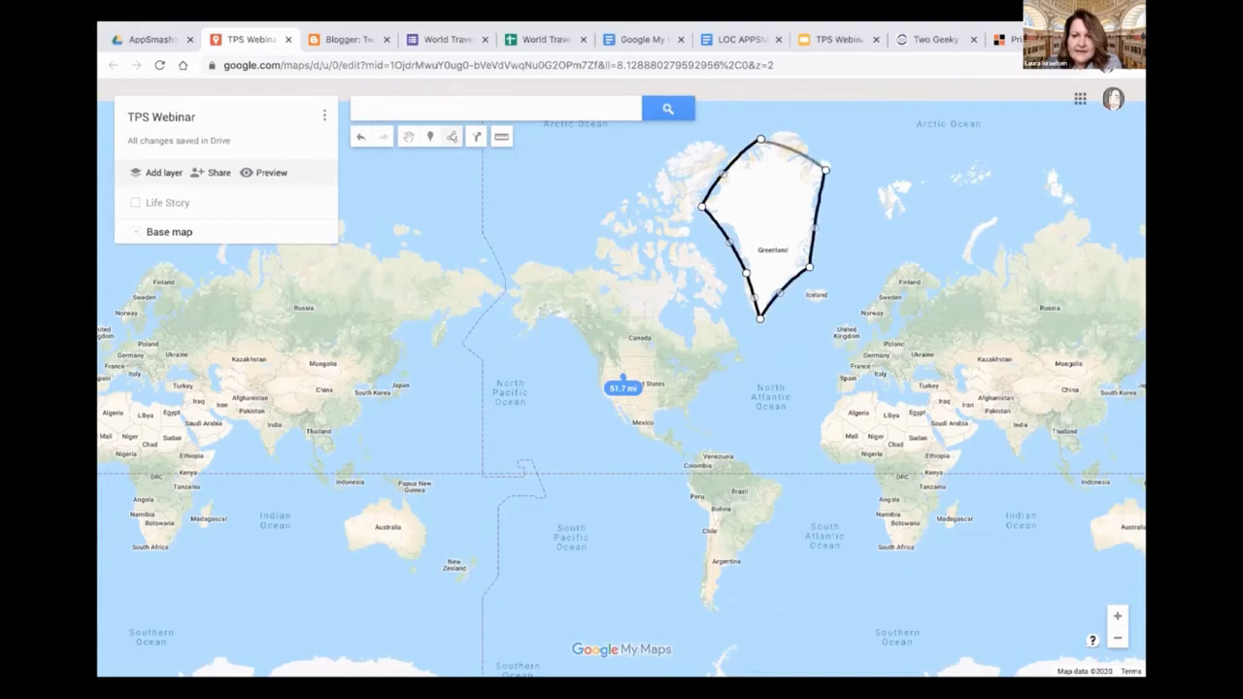
click(759, 138)
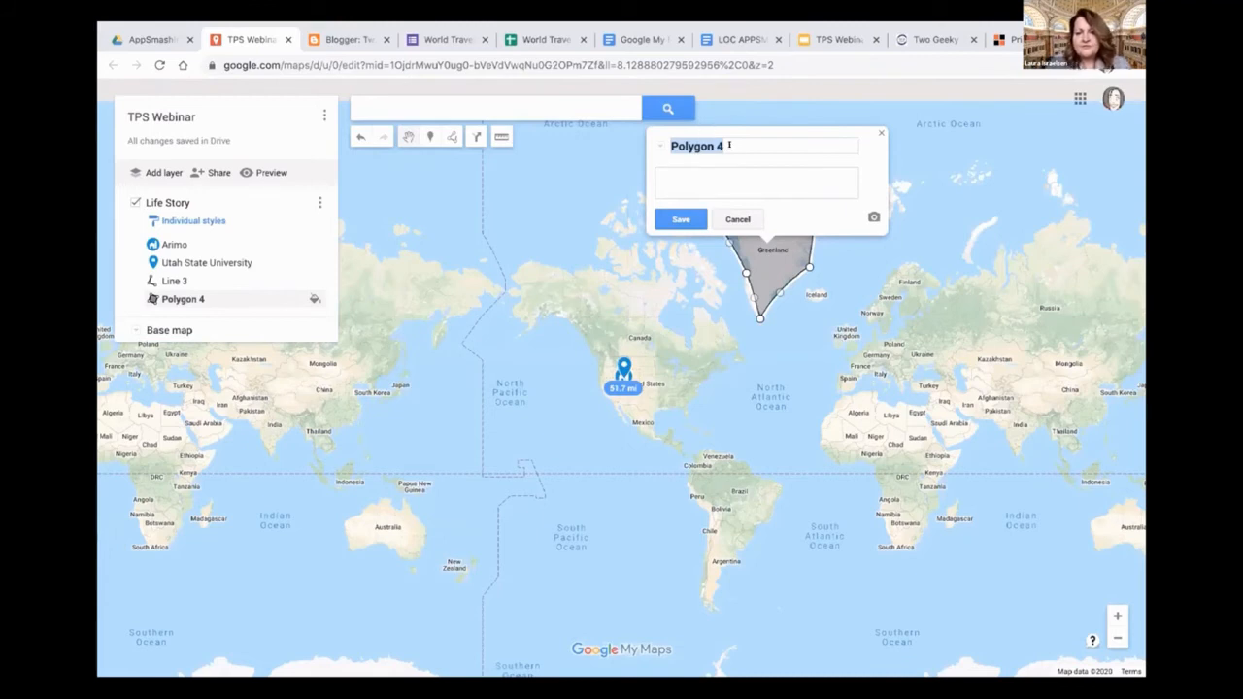
Title the new polygon "Greenland", save it and close its information card
click(732, 135)
triple_click(732, 135)
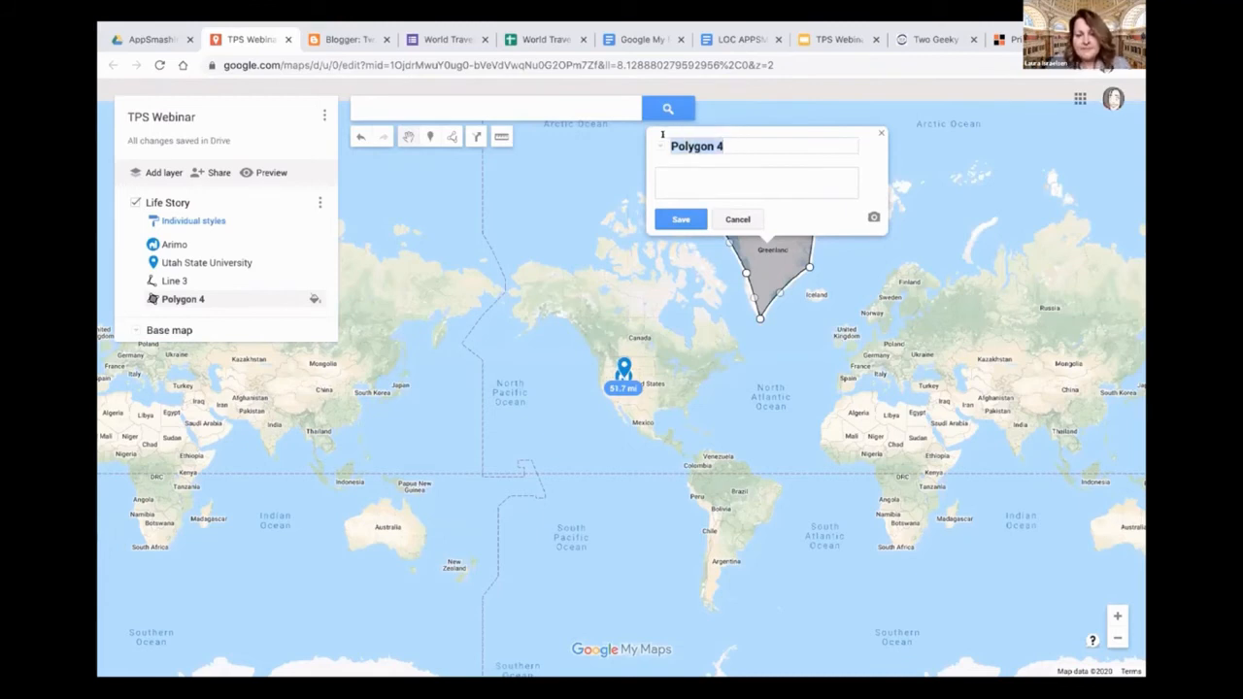
text(greenland)
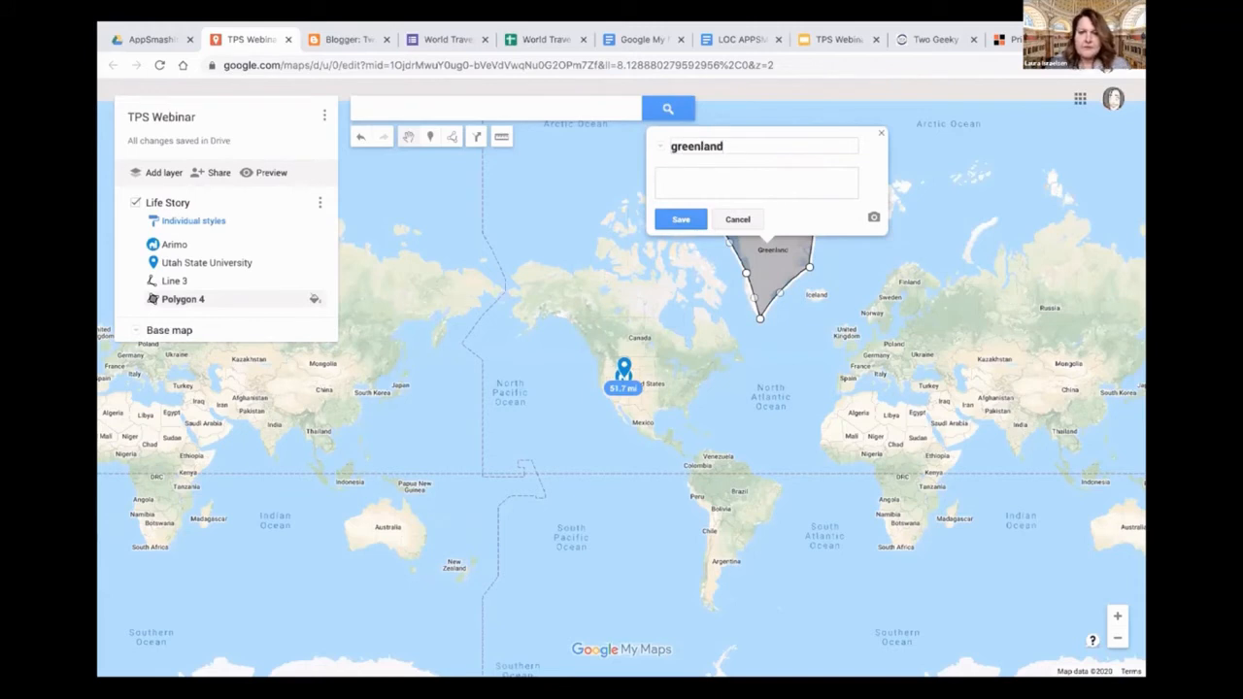
click(673, 144)
key(Delete)
text(G)
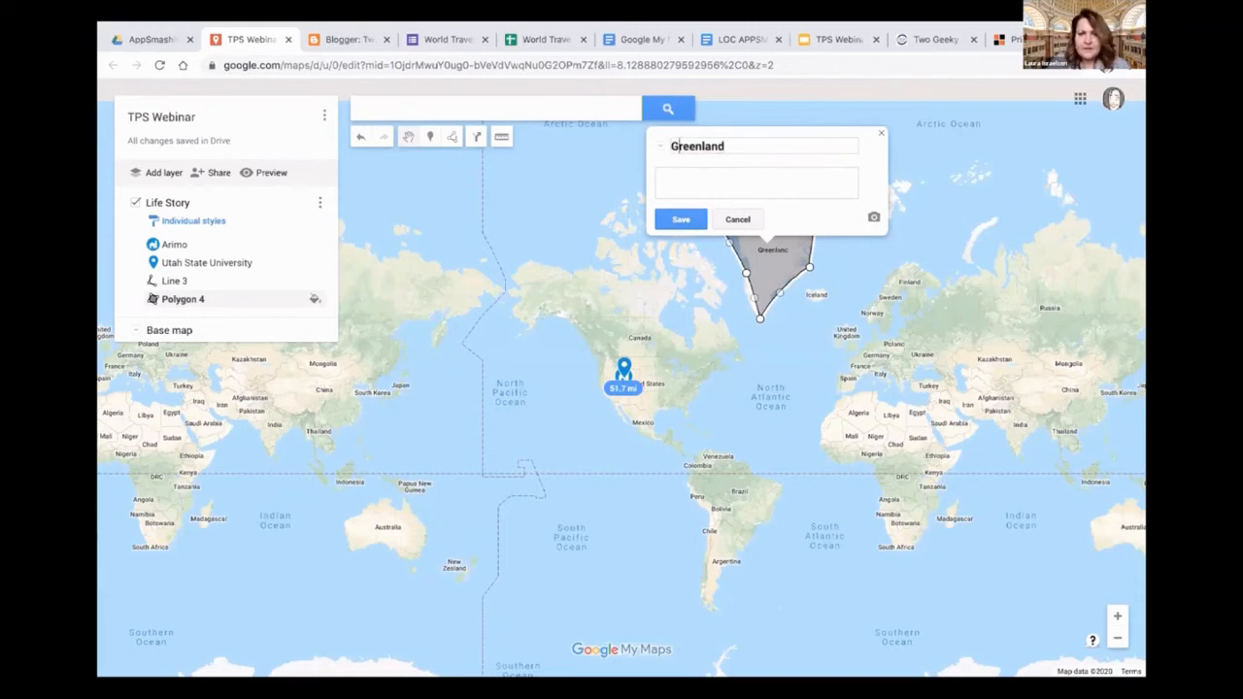
click(680, 220)
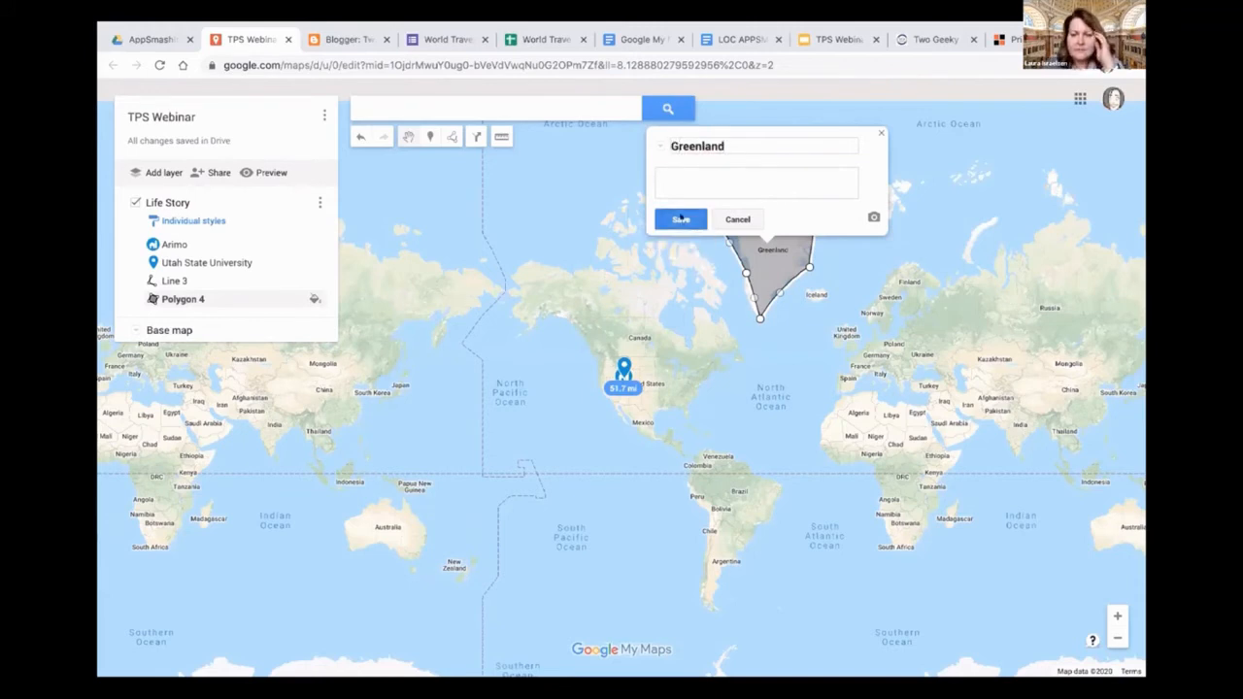
click(881, 132)
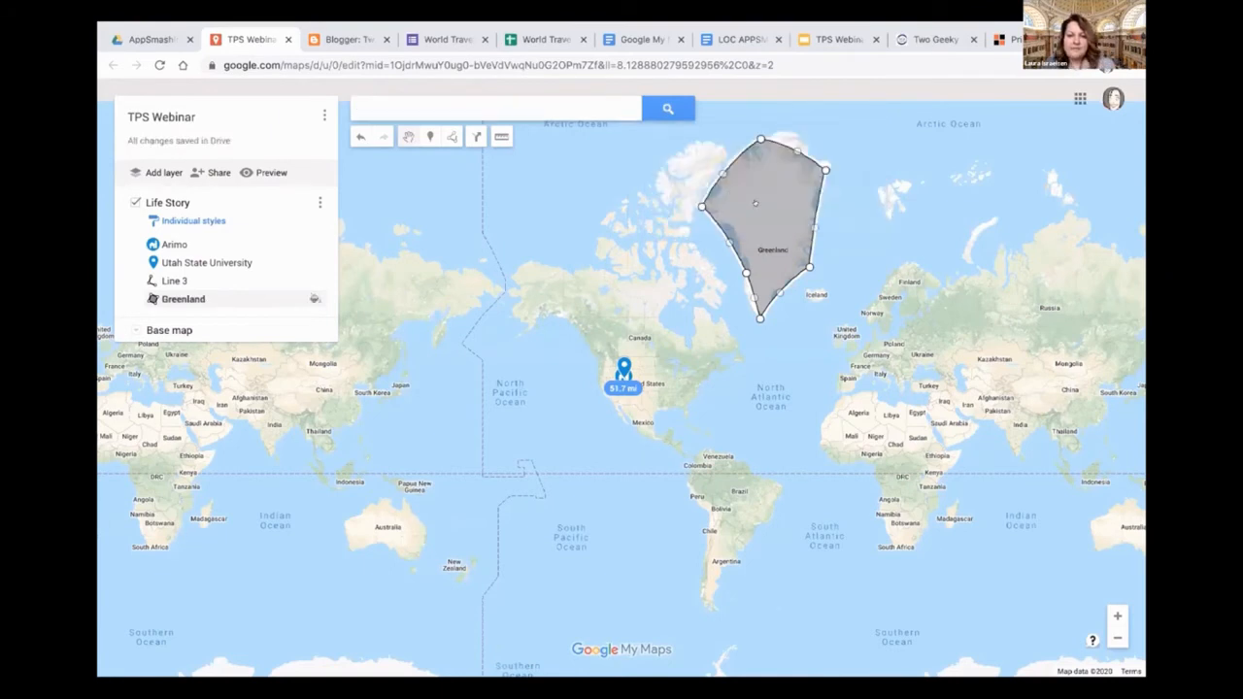
Move the Greenland polygon to the equator in the Pacific to compare its size, then move it over Iceland
drag(755, 204, 538, 480)
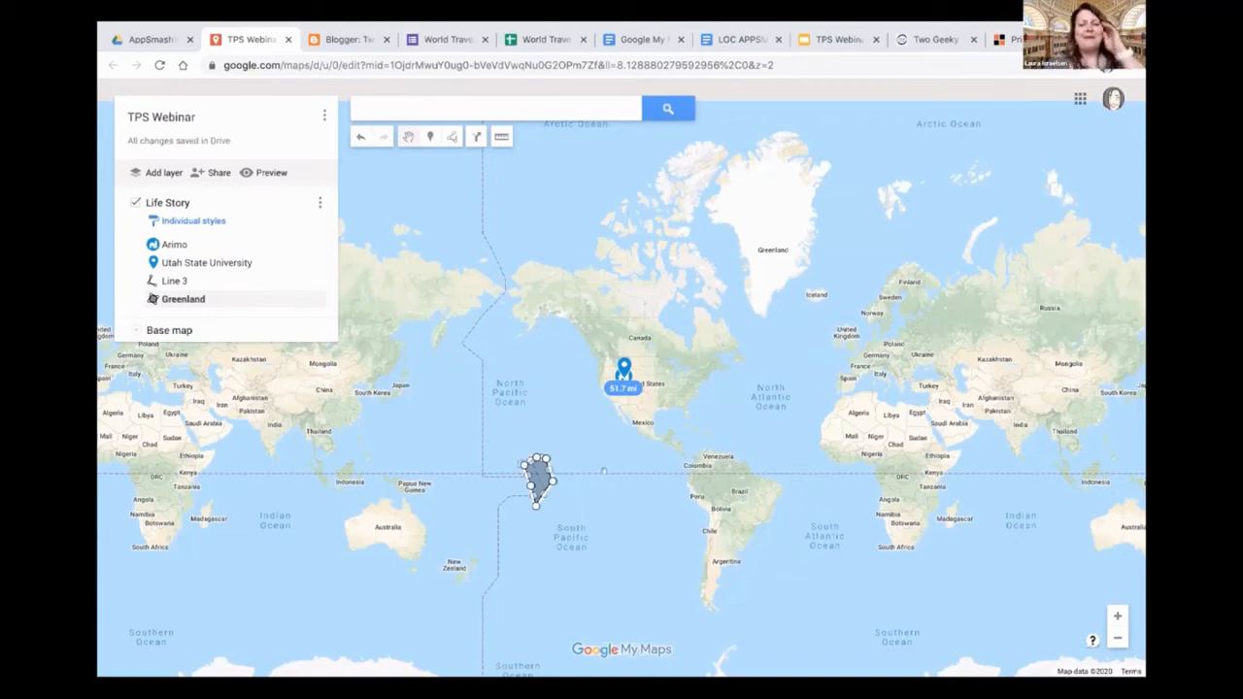
drag(536, 485, 803, 313)
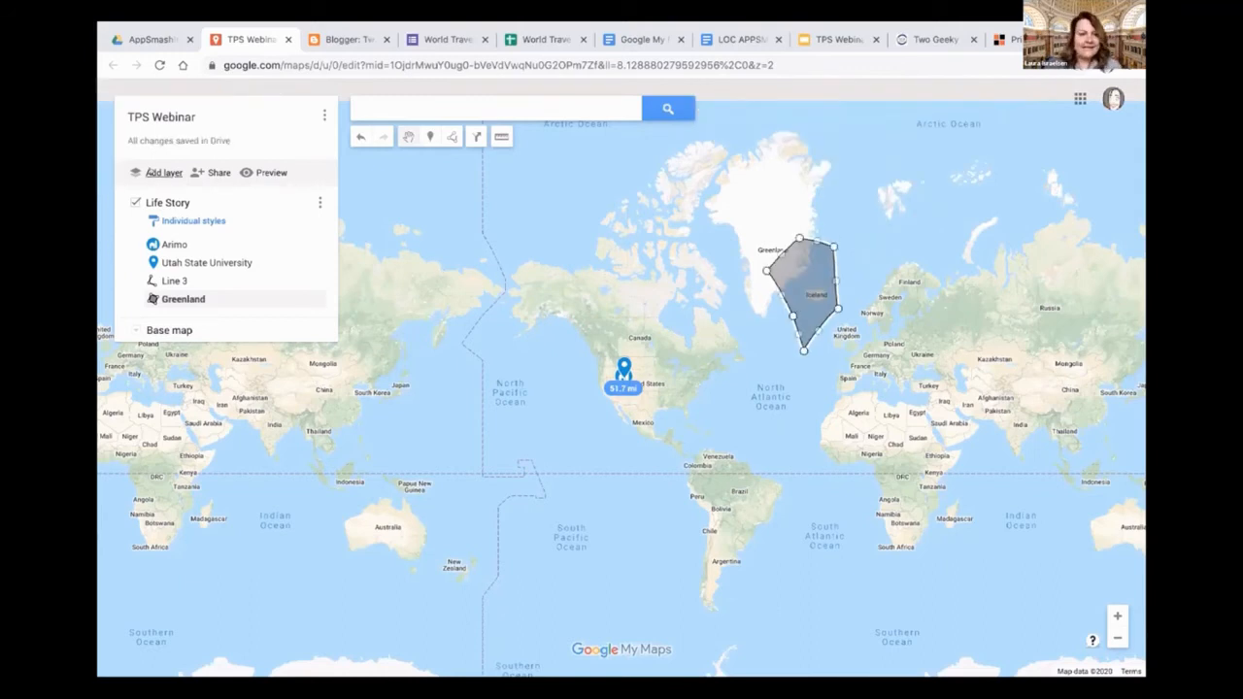
Add a new layer to the map and name it "World Travelers"
click(153, 173)
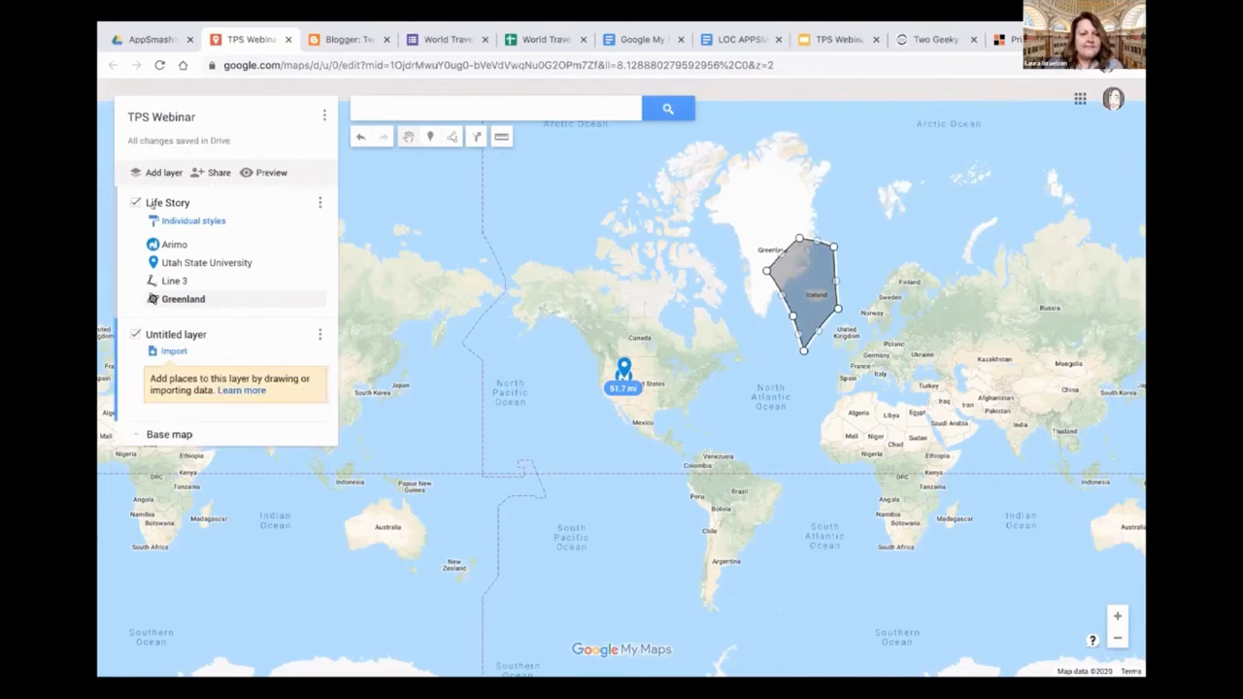
click(157, 334)
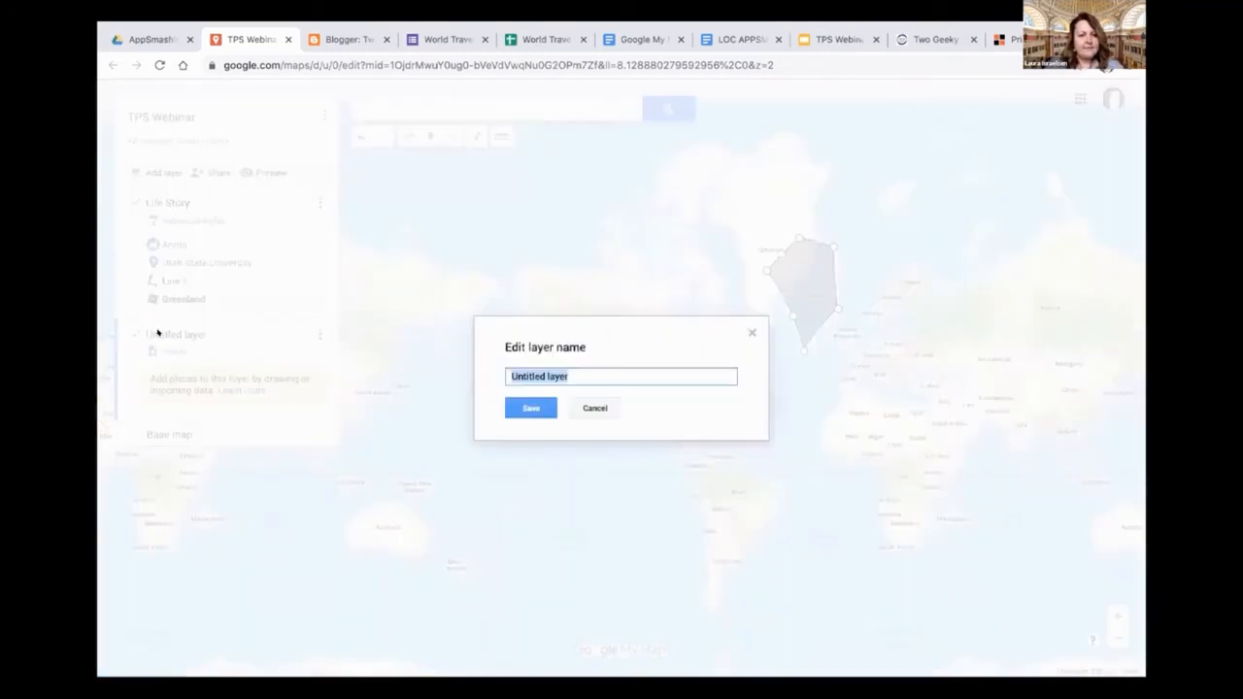
text(World Tra)
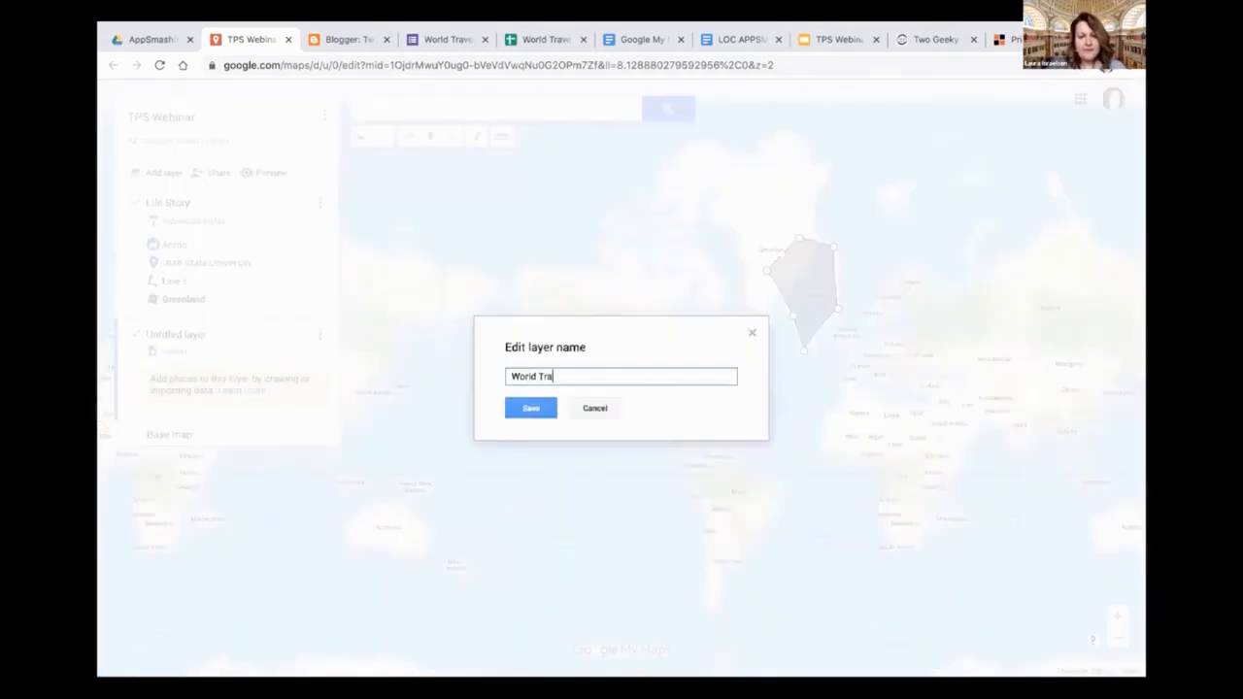
text(velers)
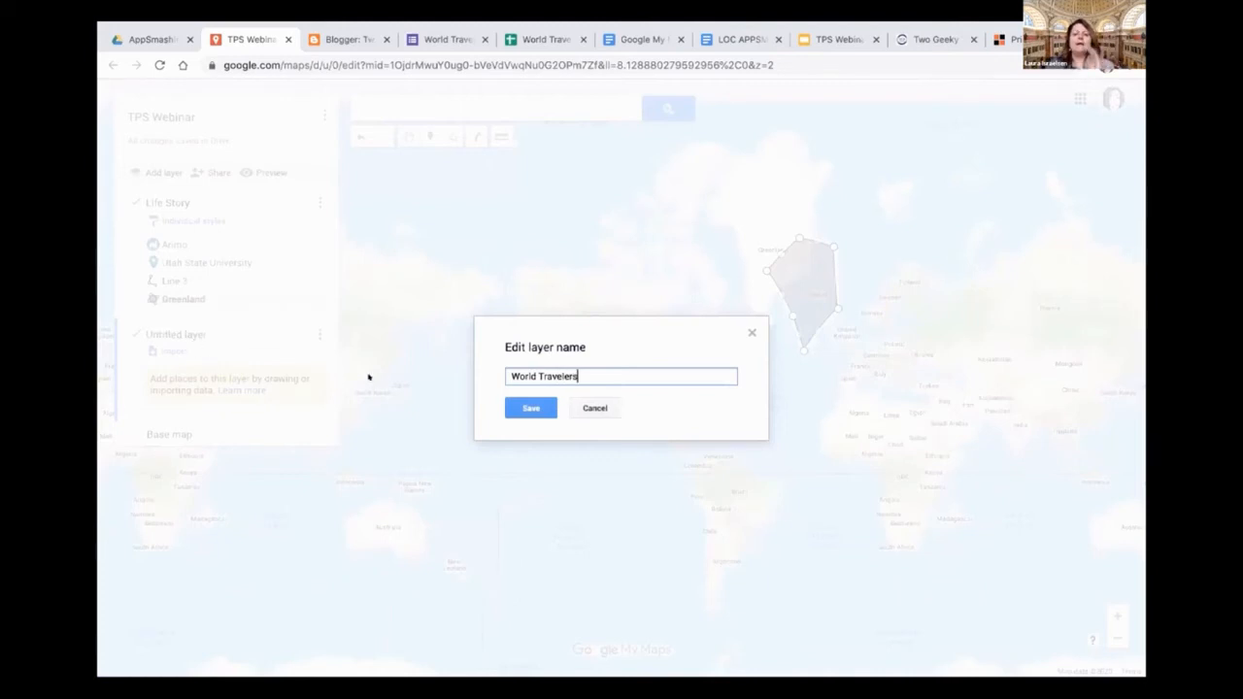
click(530, 408)
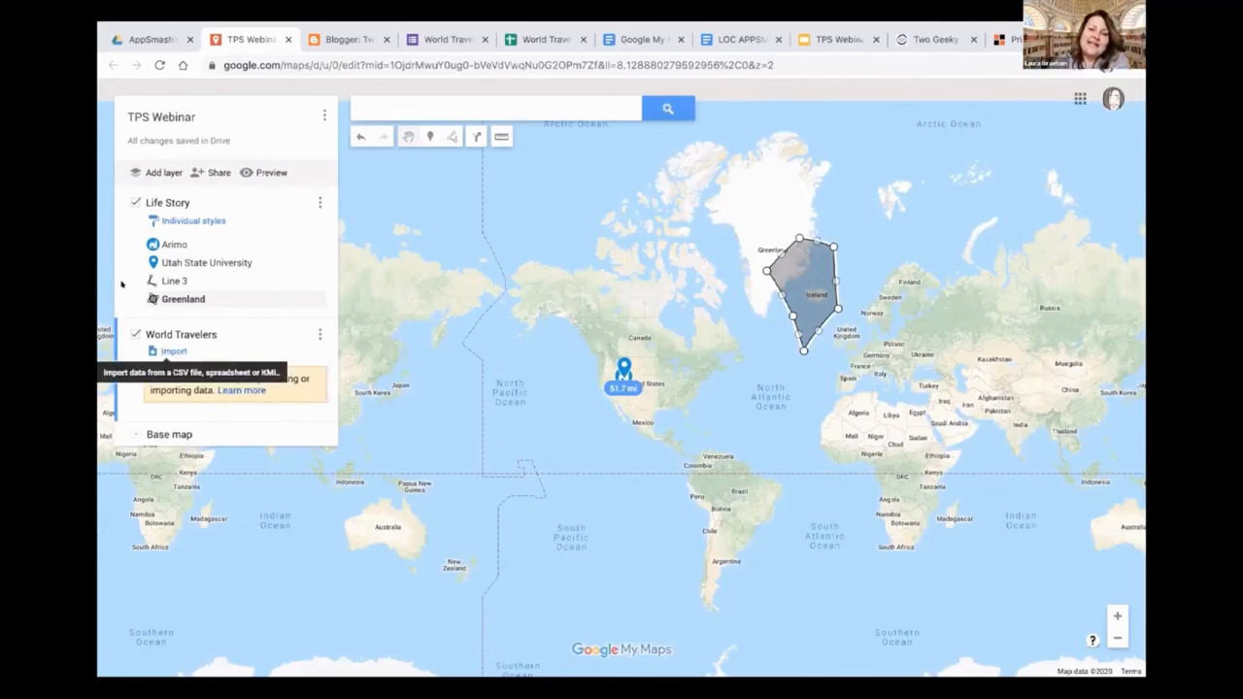
Import the recent Google Drive spreadsheet "World Travelers TPS Webinar (Responses)" into the World Travelers layer
click(169, 351)
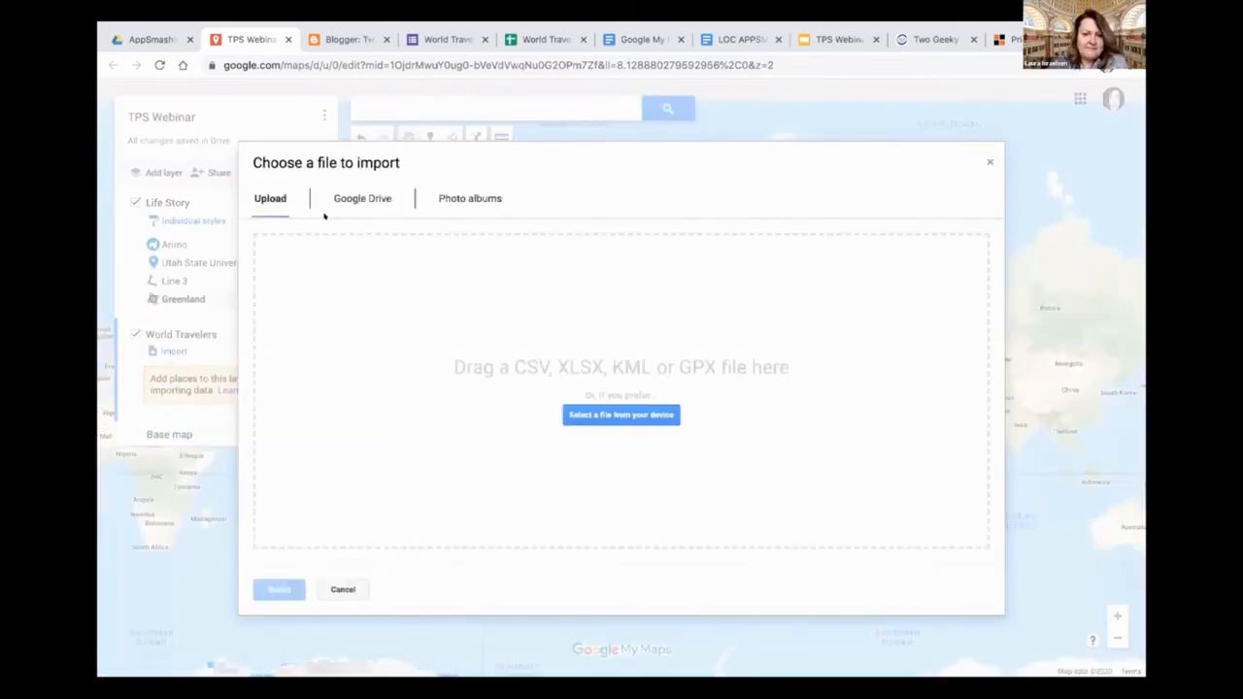
click(348, 195)
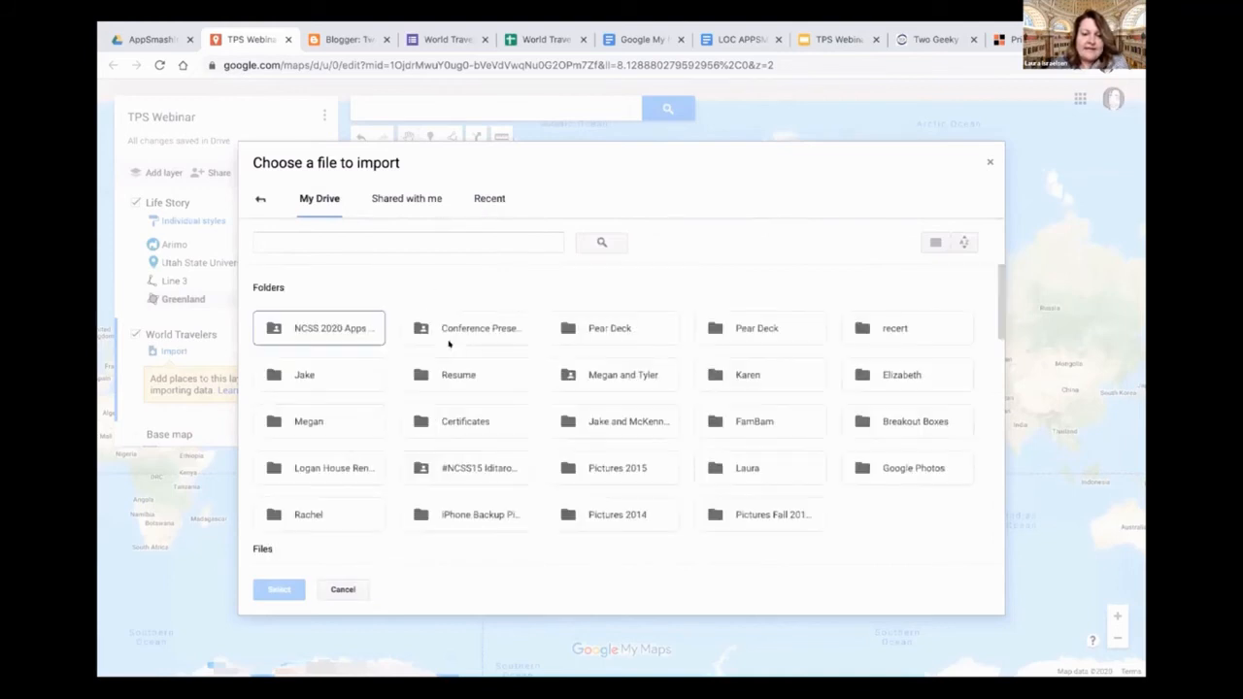
click(479, 200)
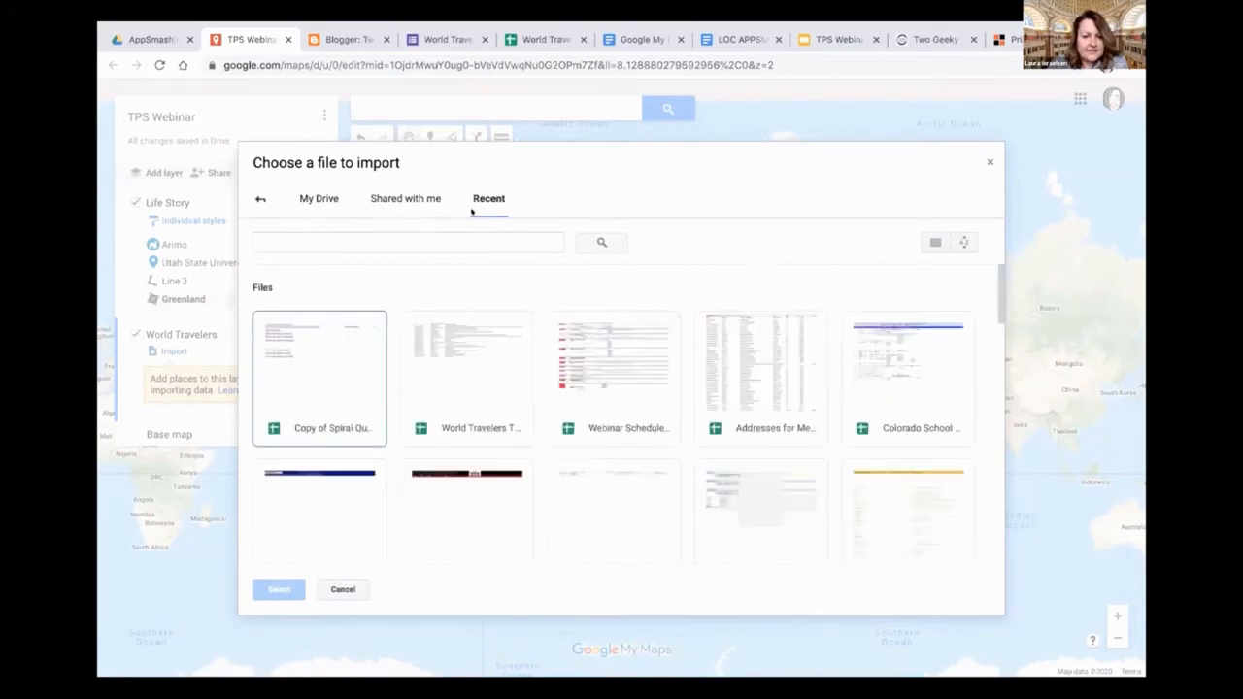
double_click(471, 425)
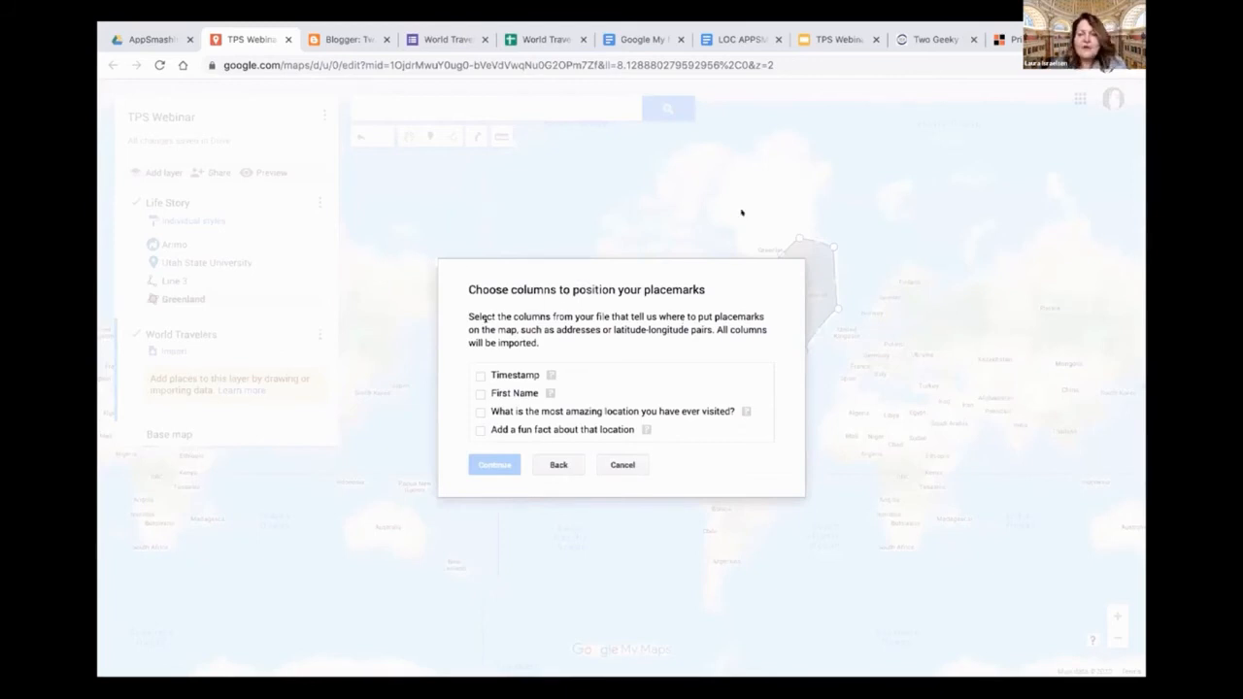
Position the placemarks by "What is the most amazing location you have ever visited?", title them by First Name, and finish the import
click(477, 412)
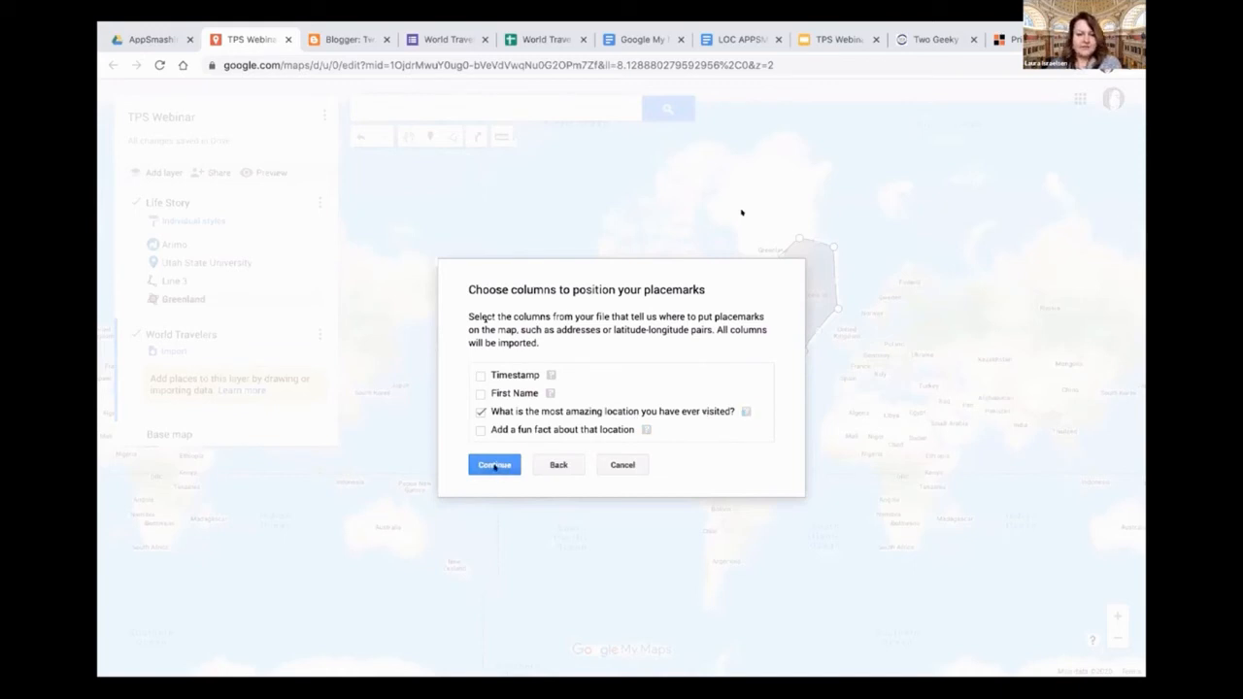
click(494, 463)
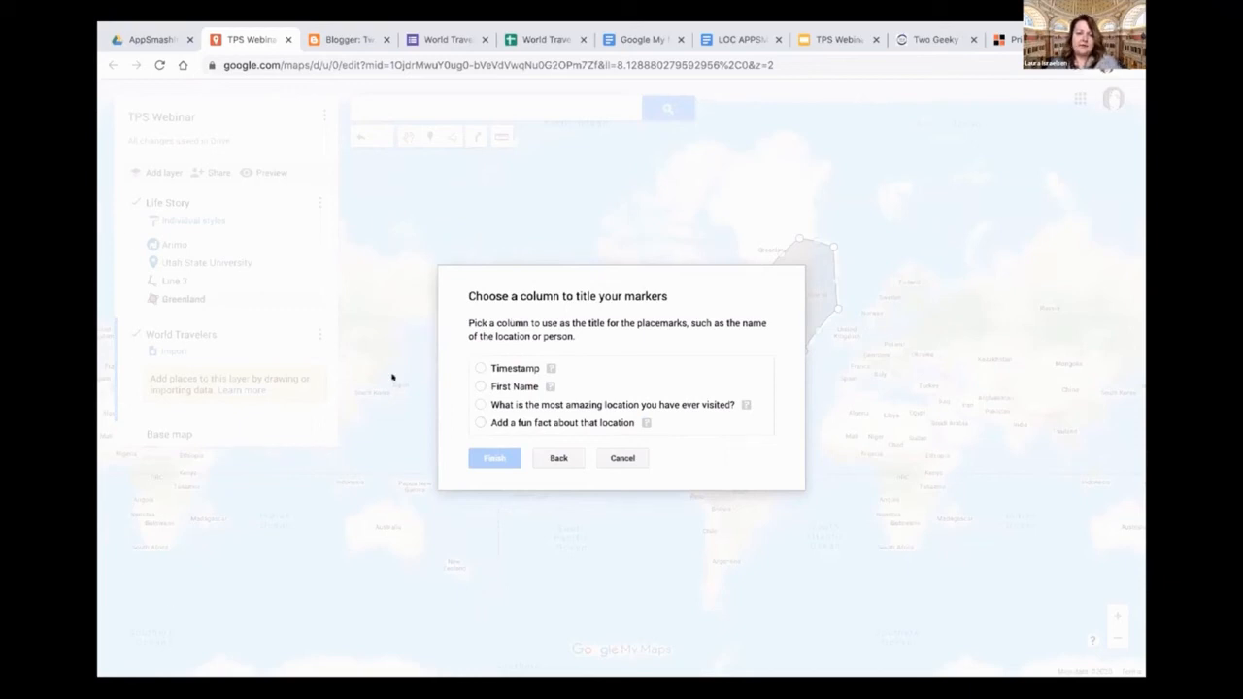
click(477, 386)
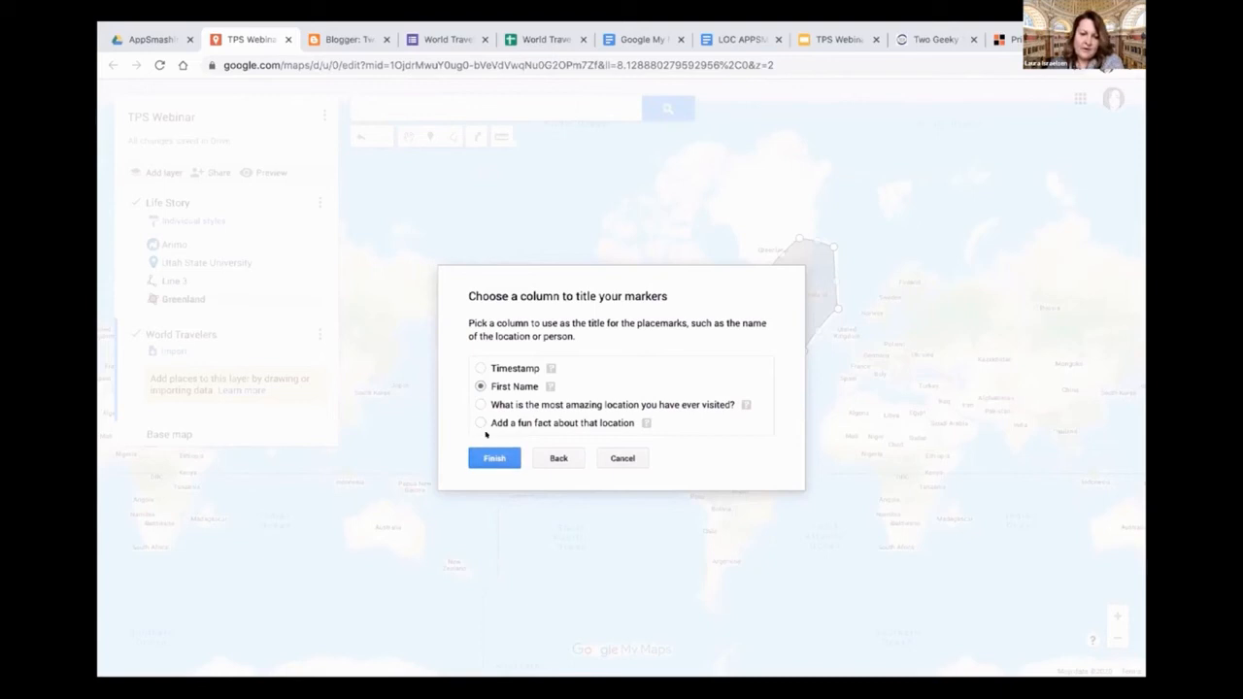
click(494, 458)
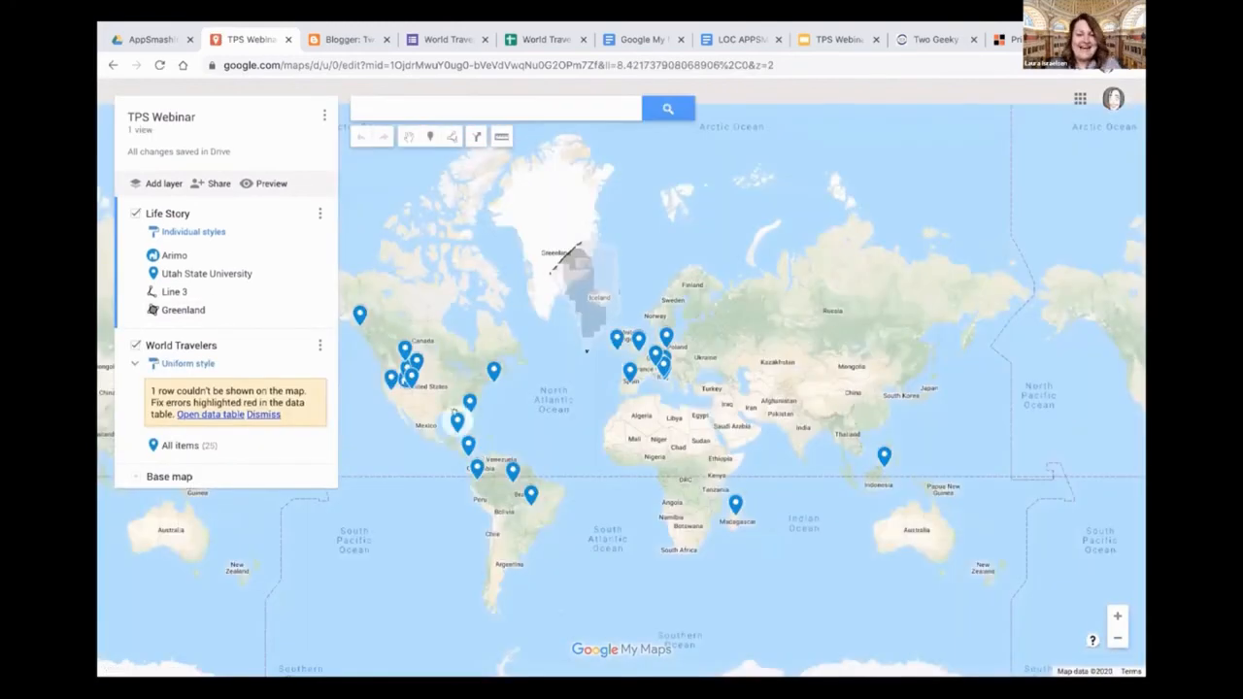
Delete the Greenland polygon from the Life Story layer
drag(567, 283, 621, 250)
click(621, 254)
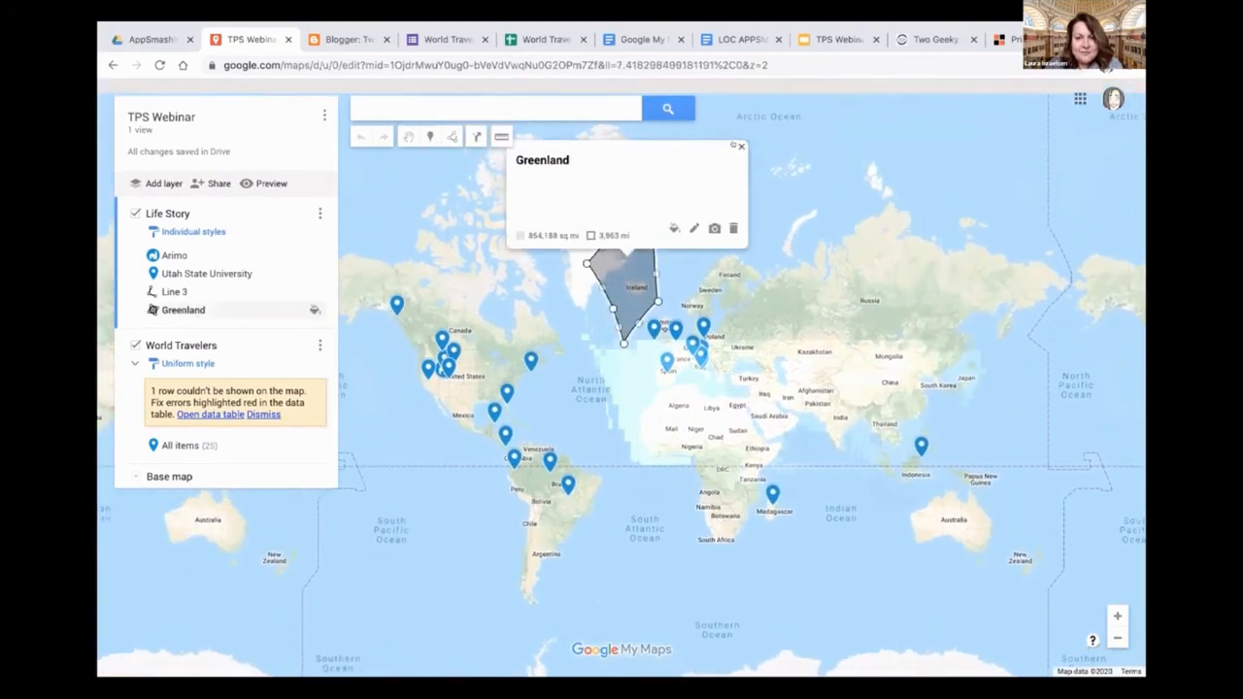
click(740, 146)
click(645, 267)
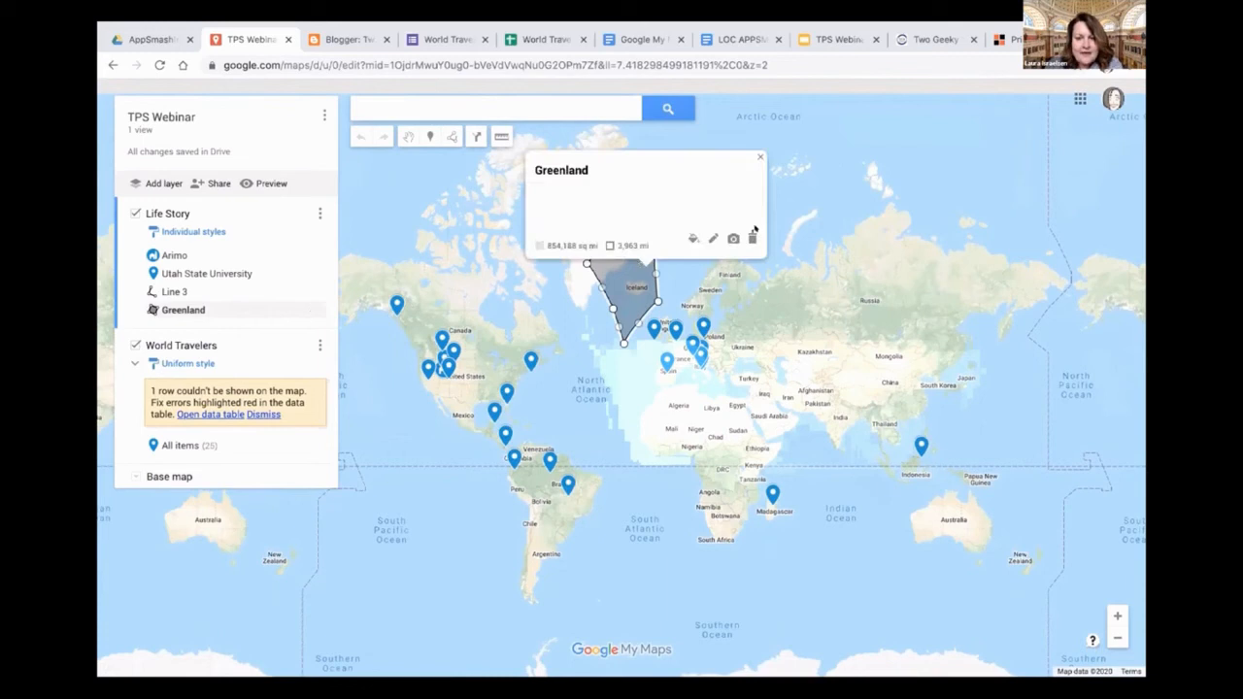
click(751, 238)
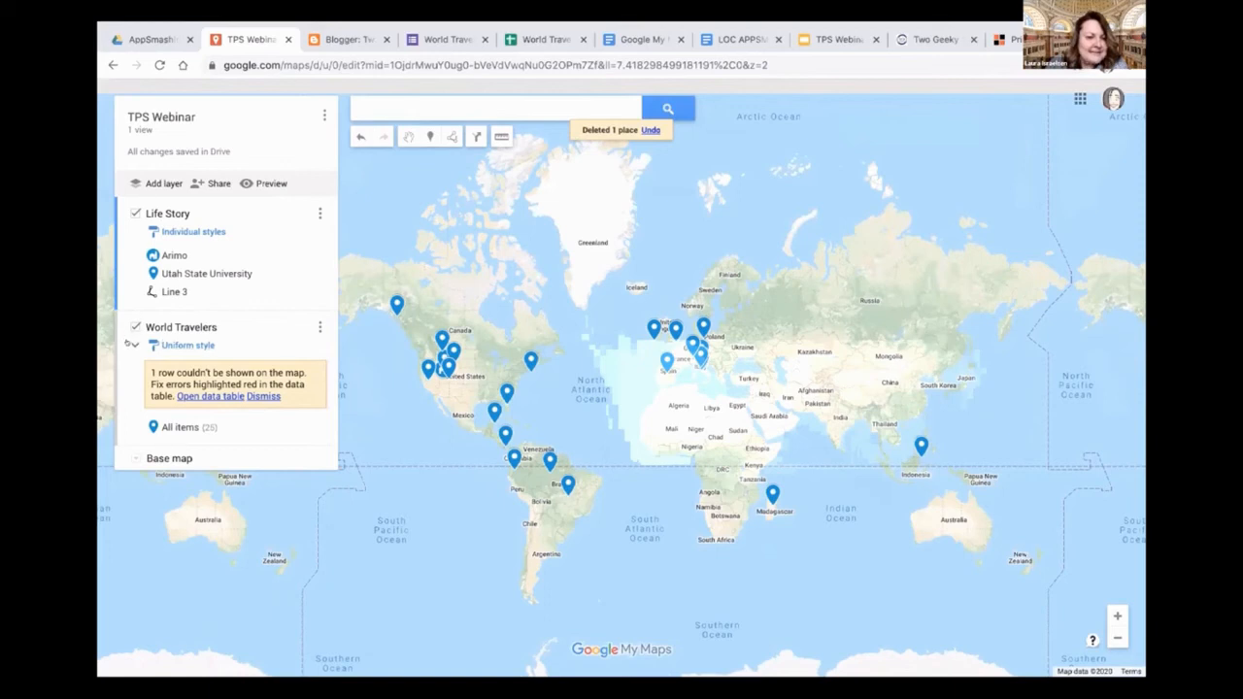
Expand the World Travelers item list and look through its imported entries
click(133, 345)
scroll(320, 437, down, 5)
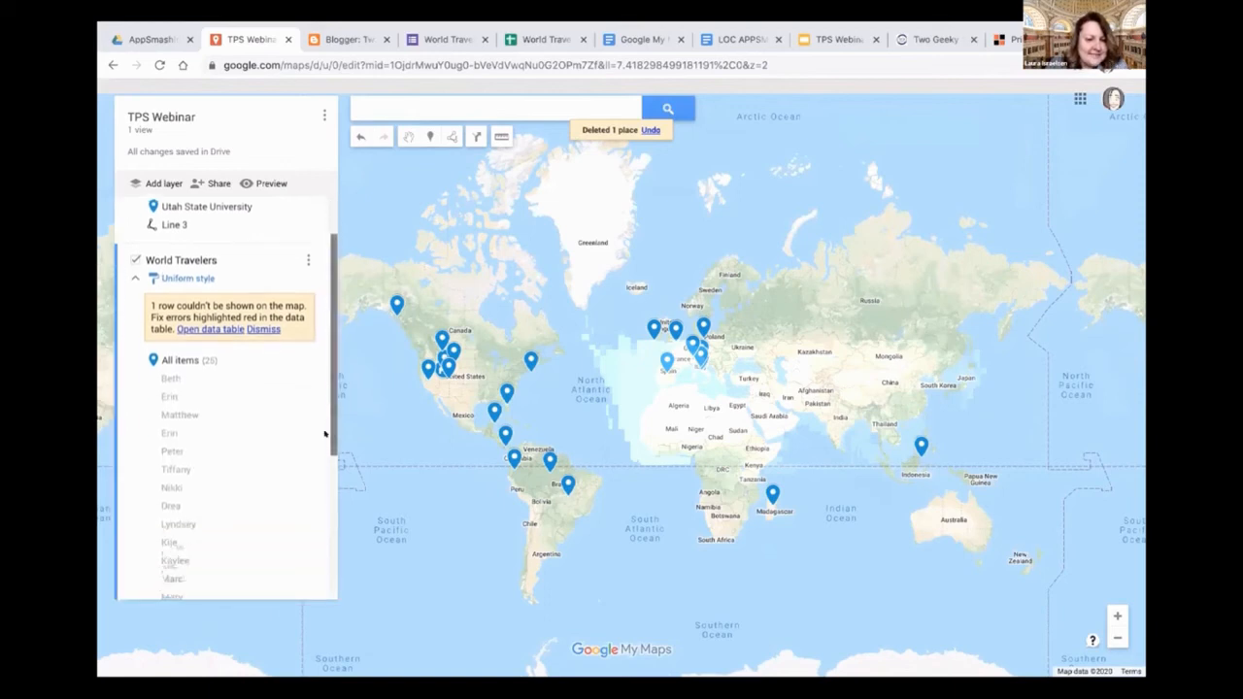
scroll(303, 544, down, 2)
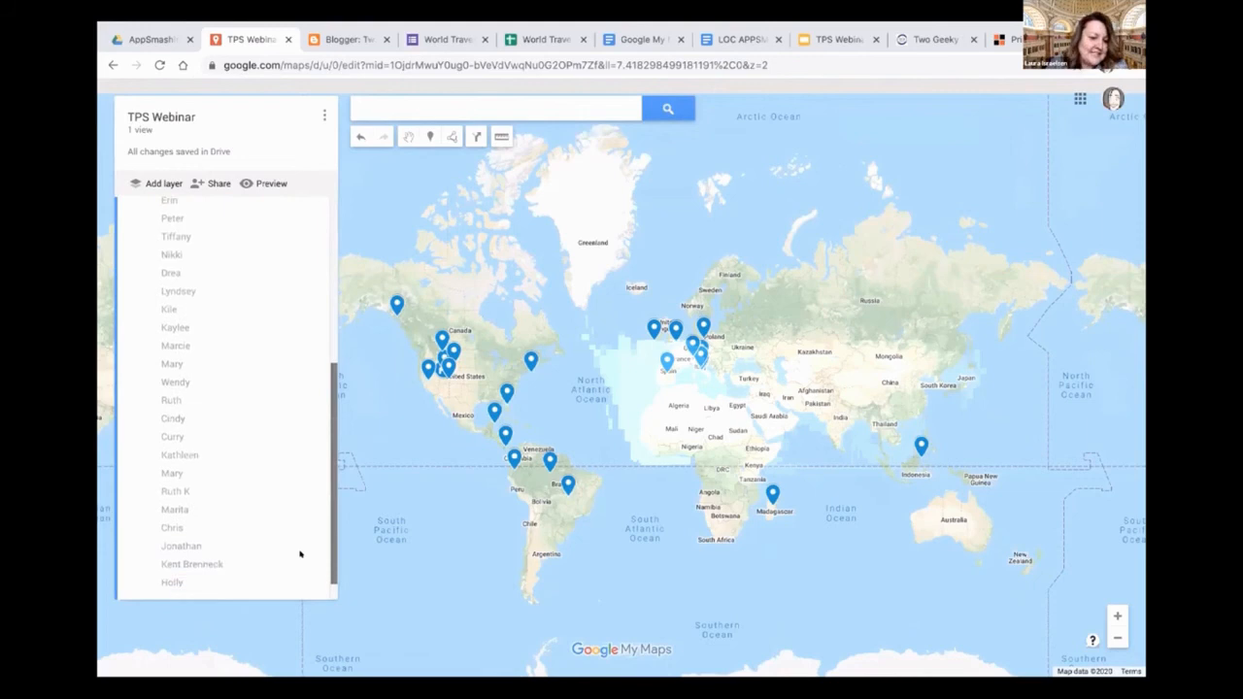
Open the details of an imported World Travelers placemark to view its location answer and fun fact
click(171, 472)
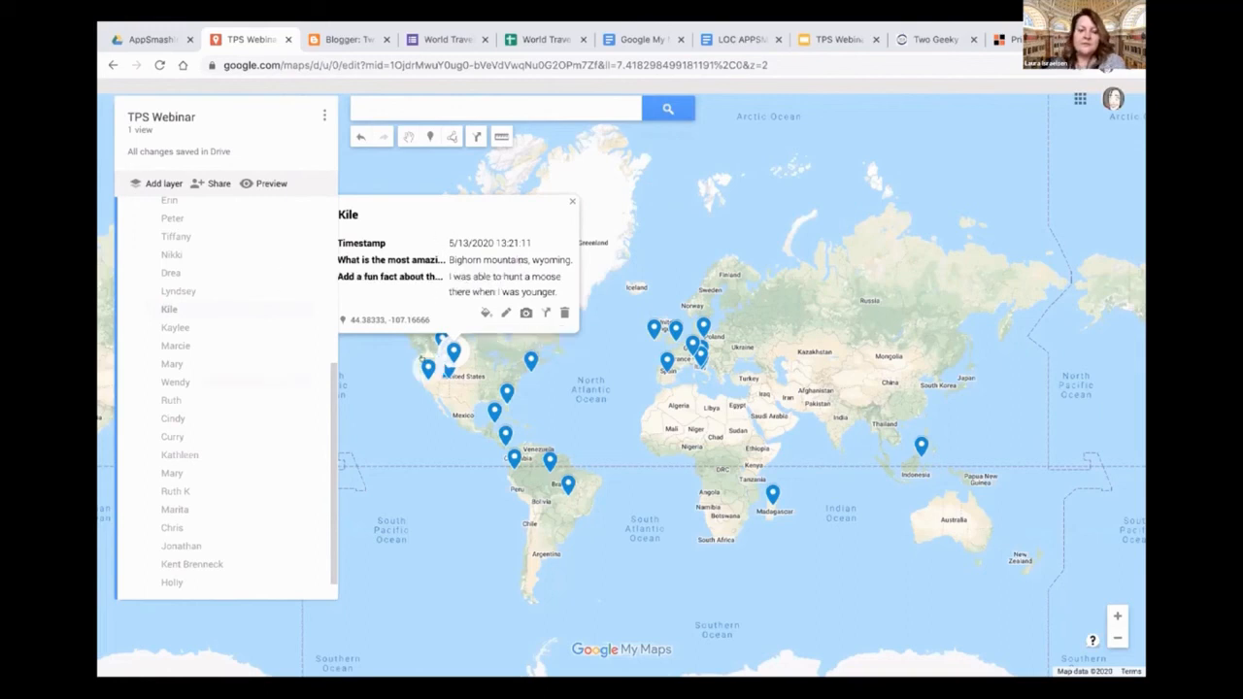
Switch to the World Travelers form in Google Forms and review its questions and response summary
click(439, 38)
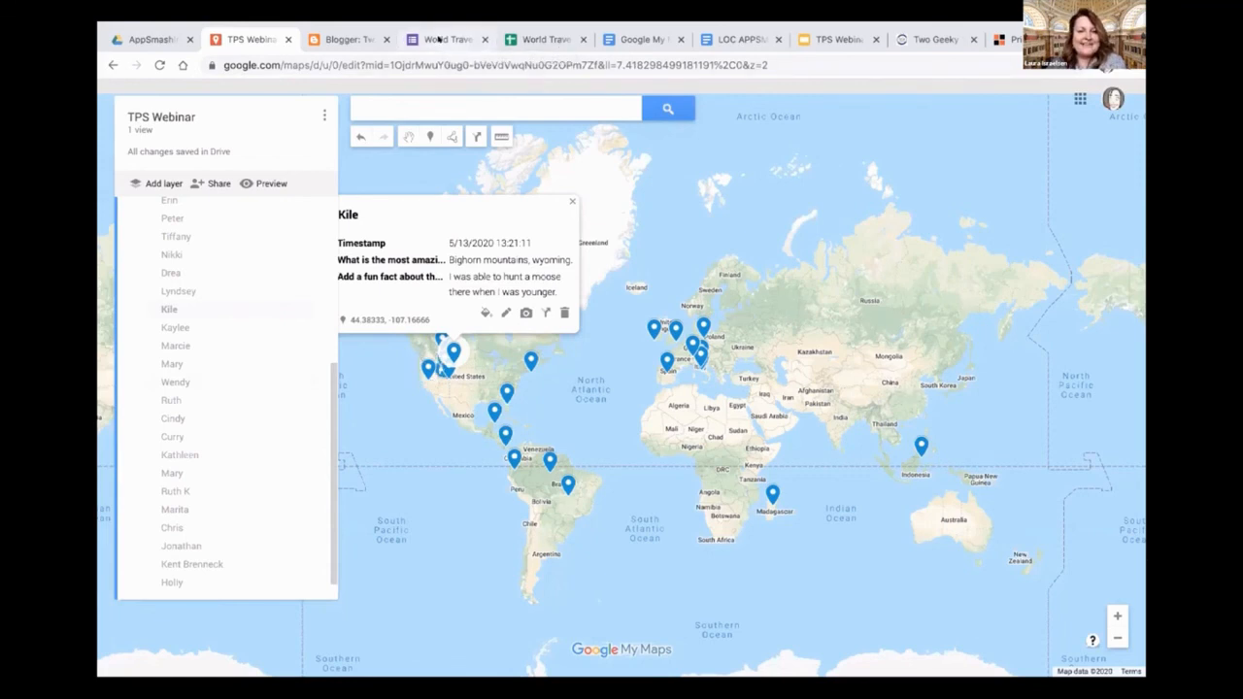
click(810, 134)
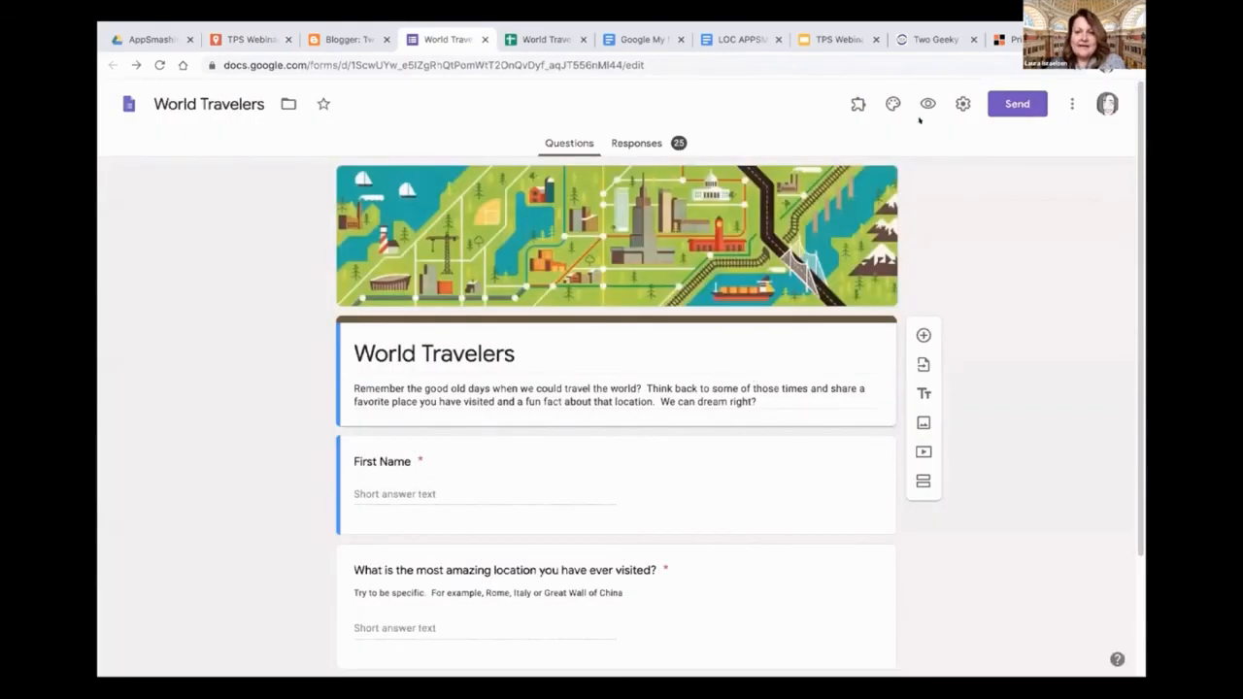
scroll(751, 469, down, 1)
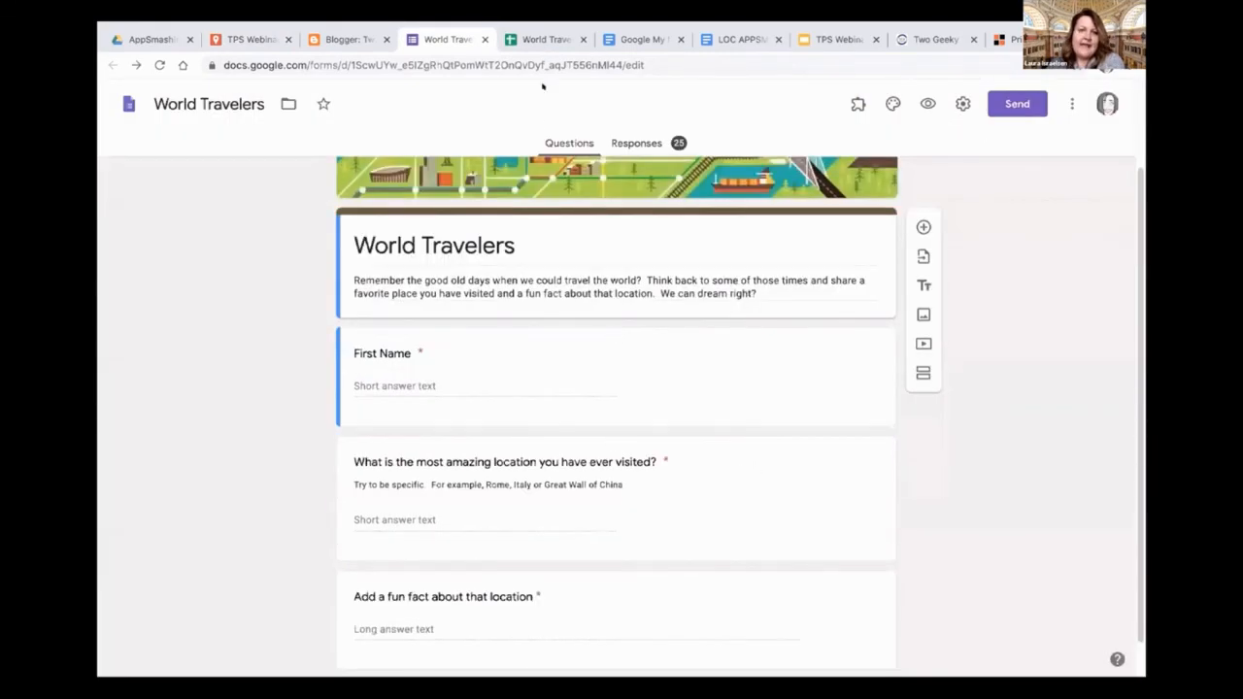
scroll(589, 330, up, 1)
click(621, 144)
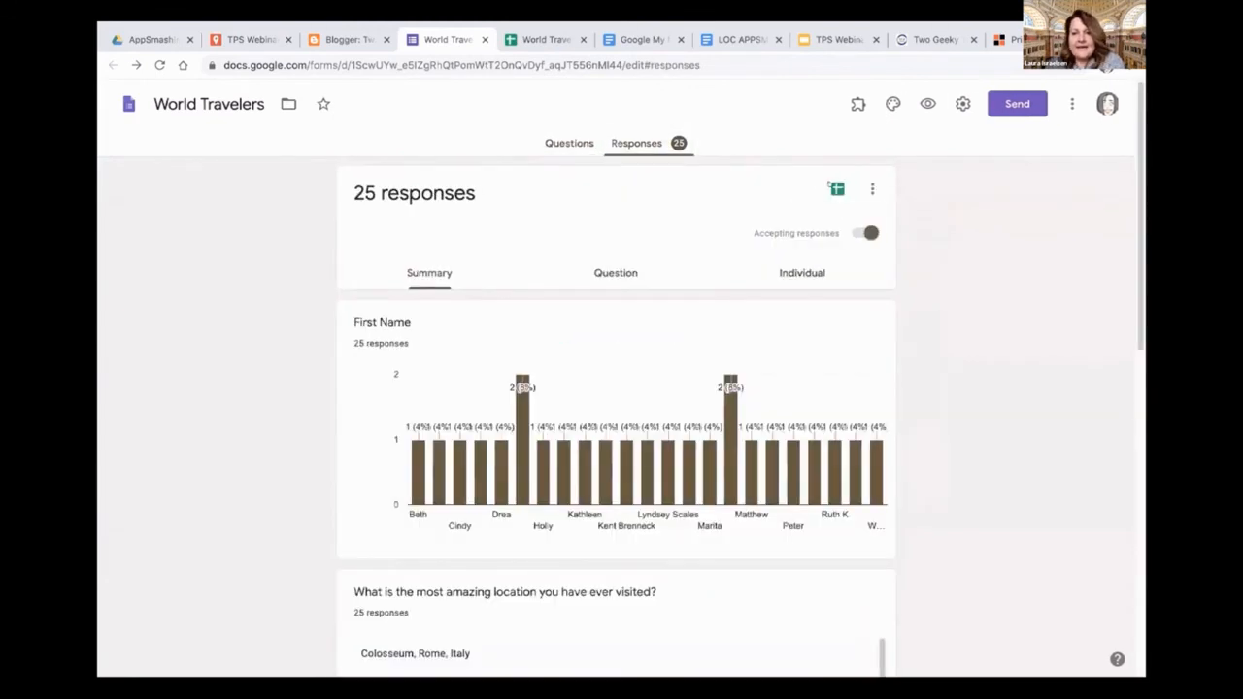
Switch to the World Travelers TPS Webinar (Responses) spreadsheet and remove the surname from the First Name entry in cell B25
click(534, 39)
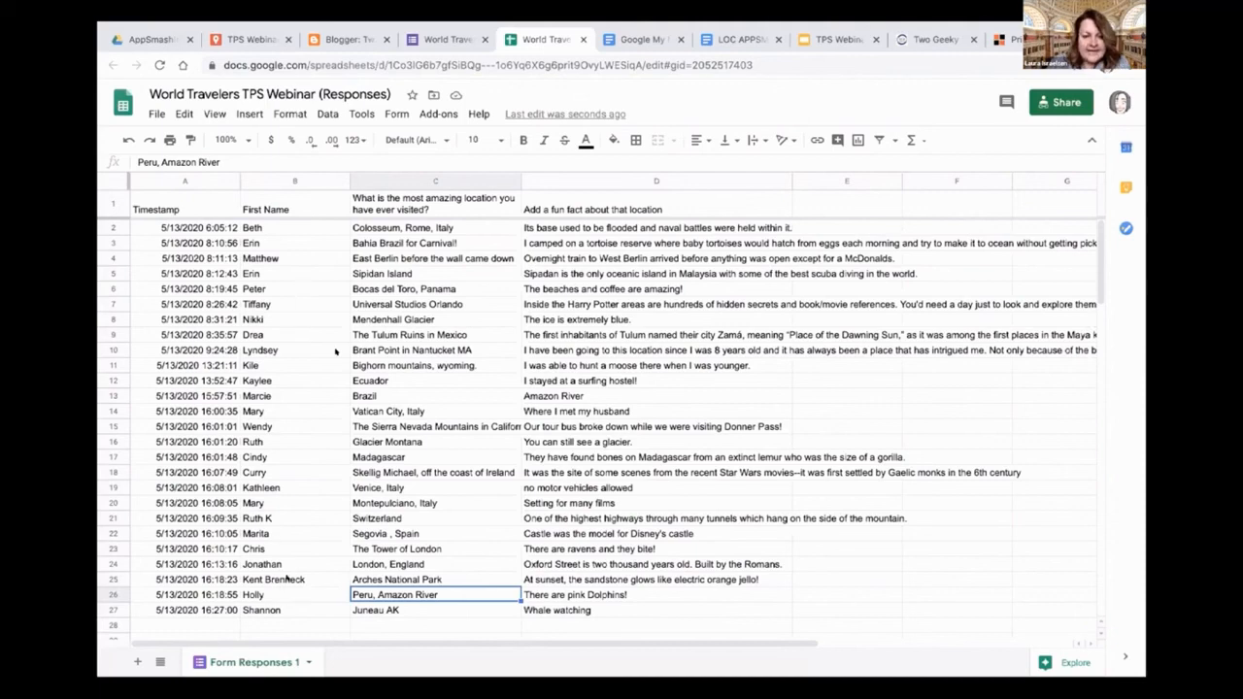
click(287, 579)
key(Return)
key(BackSpace)
key(BackSpace)
key(BackSpace)
key(BackSpace)
key(BackSpace)
key(BackSpace)
key(BackSpace)
key(BackSpace)
key(BackSpace)
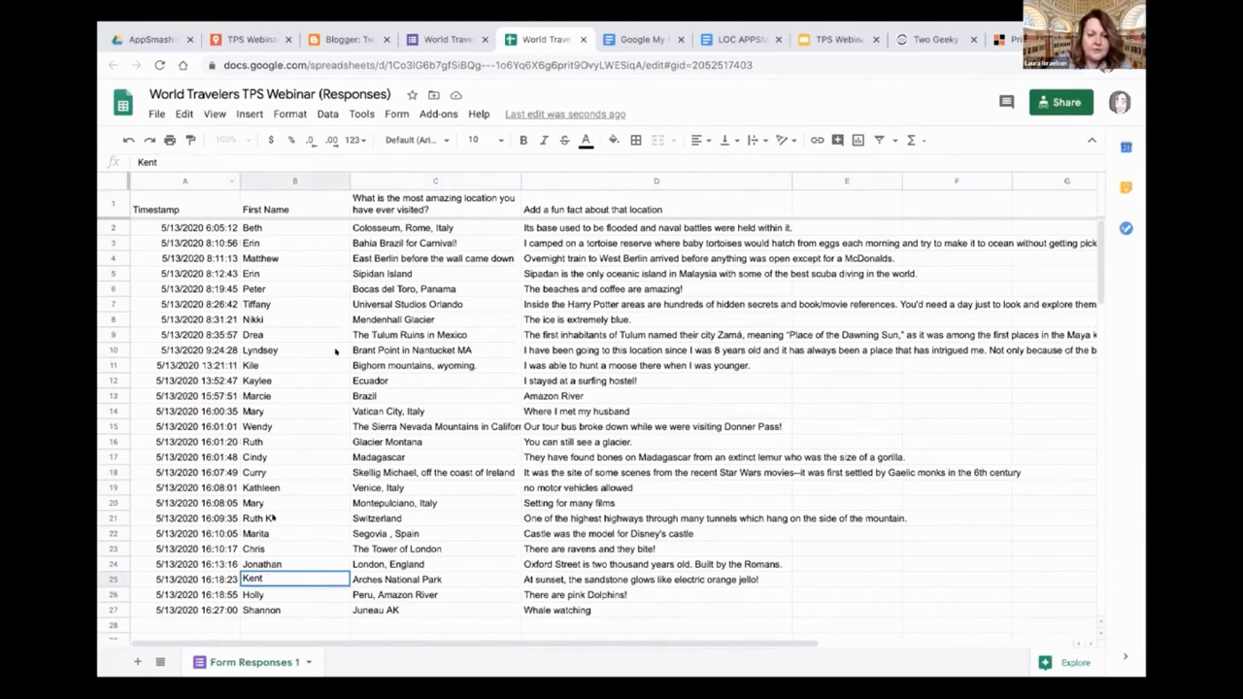
click(286, 609)
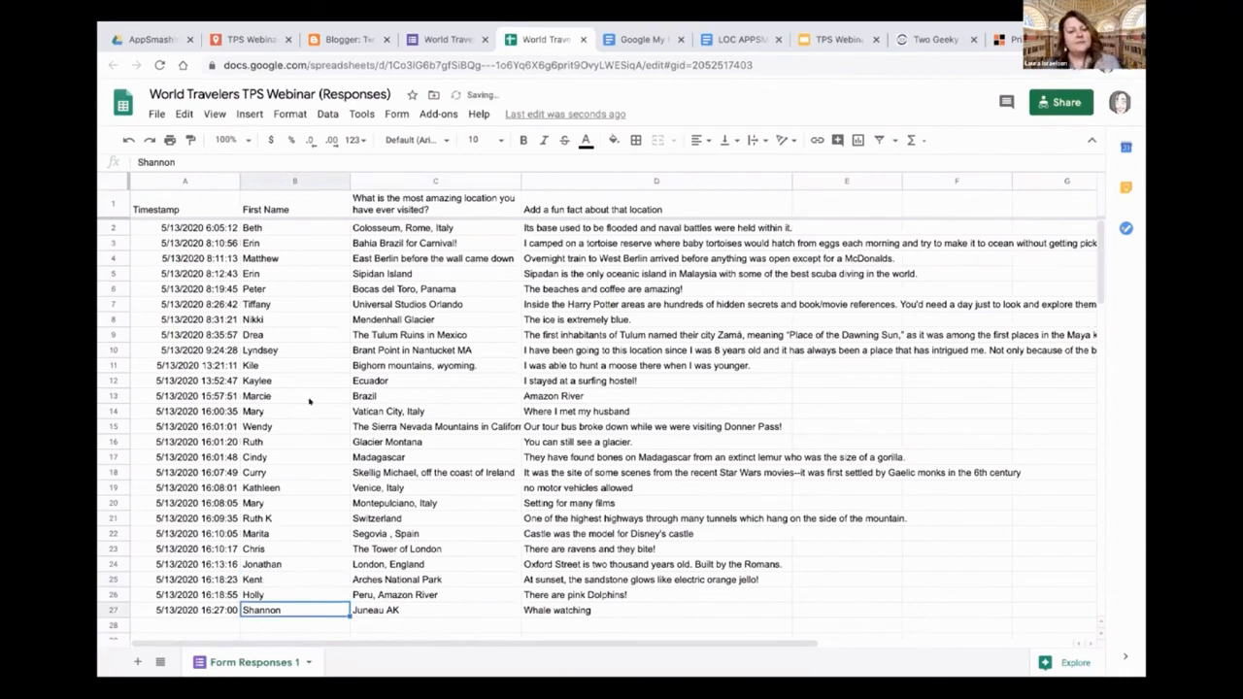